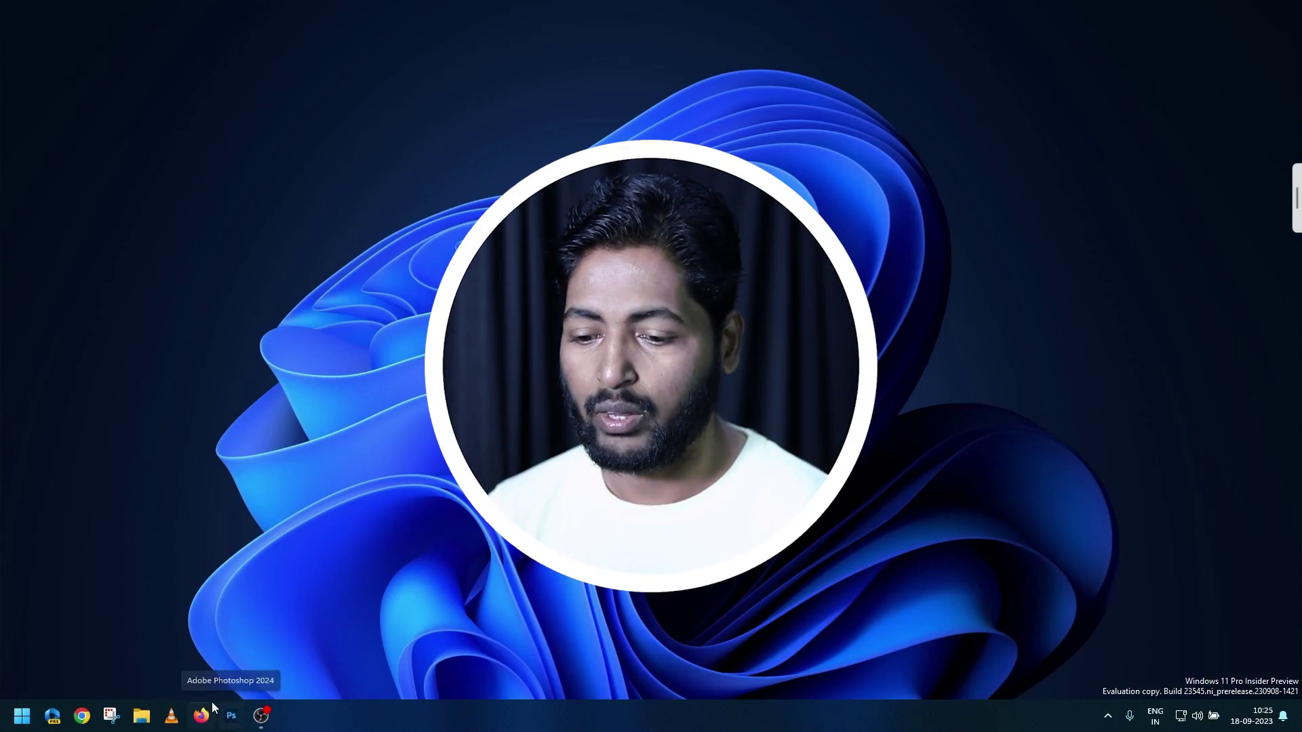
Step: Launch Adobe Photoshop 2024 from the Windows taskbar
{"action": "left_click", "coordinate": [233, 718]}
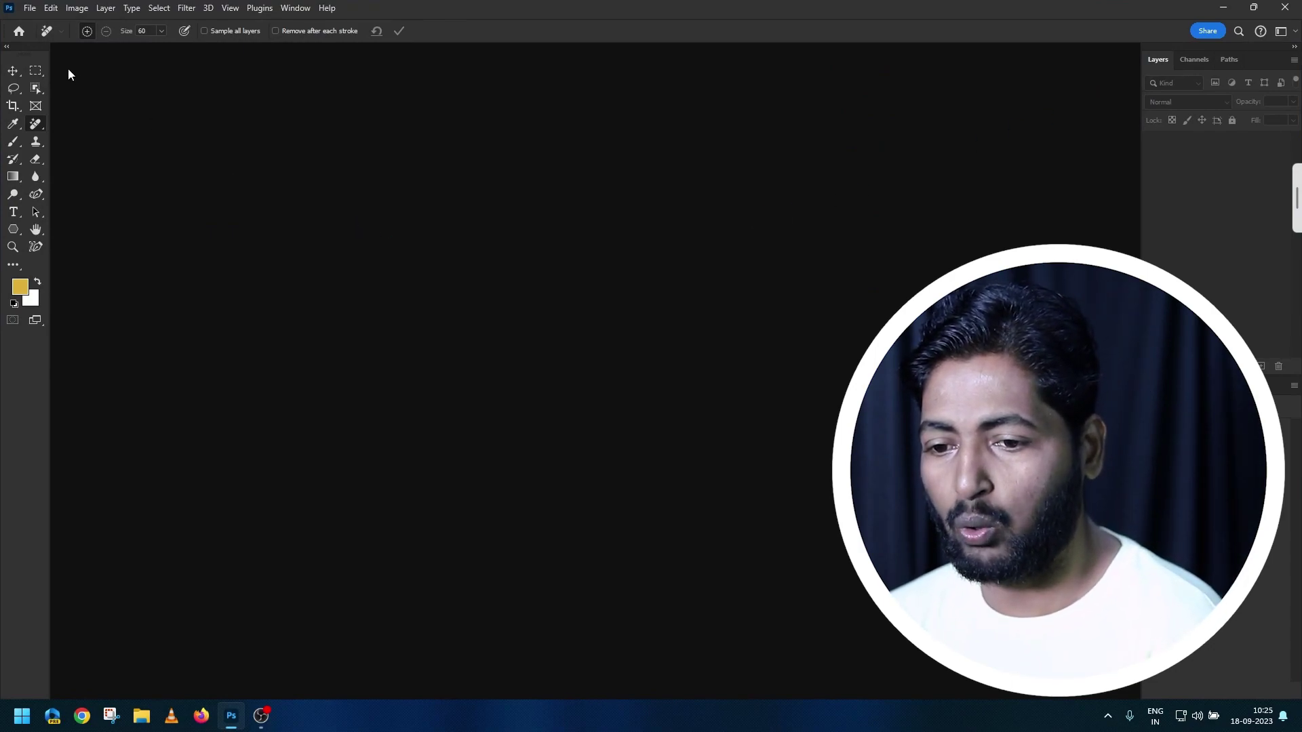
Step: Check the version 25.0.0 info in Help > About Photoshop, then open the six demo PSD files
{"action": "left_click", "coordinate": [327, 7]}
{"action": "left_click", "coordinate": [378, 69]}
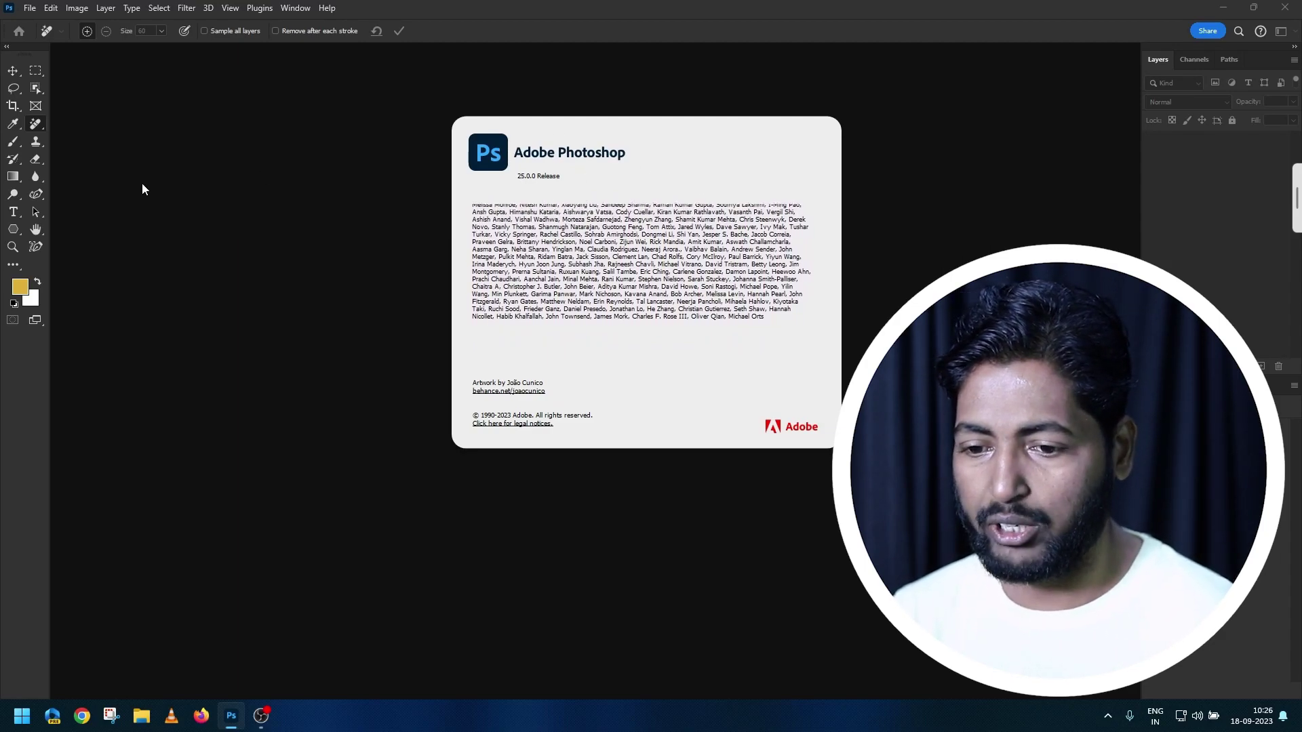
{"action": "left_click", "coordinate": [255, 197]}
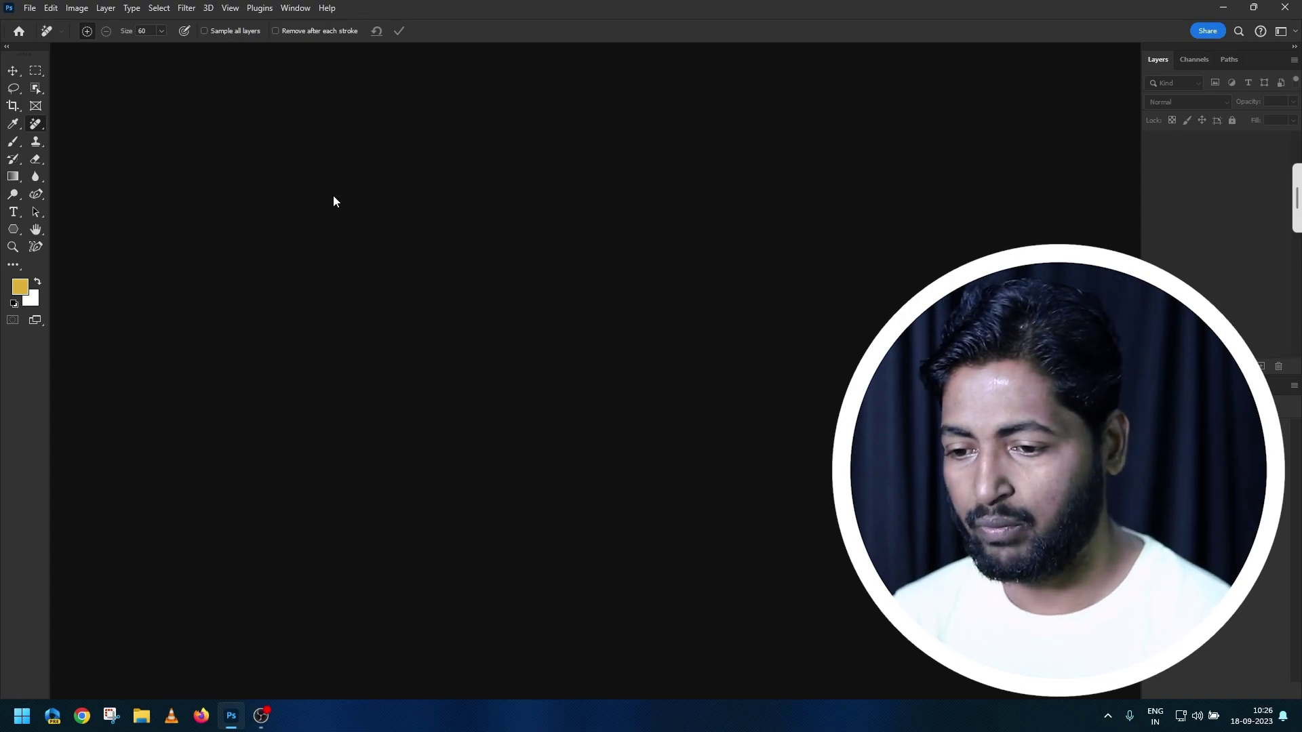
{"action": "key", "text": "ctrl+o"}
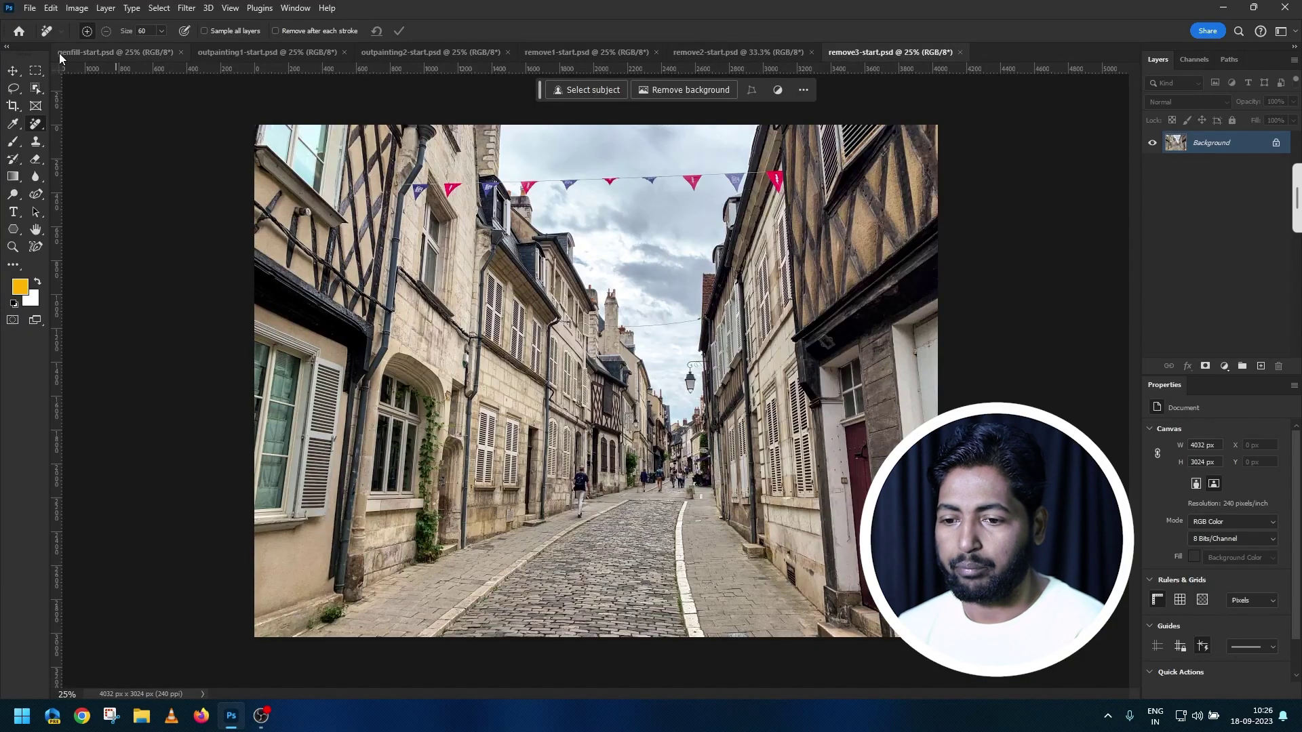
Step: Switch to genfill-start.psd and toggle the contextual task bar off and back on
{"action": "left_click", "coordinate": [59, 54]}
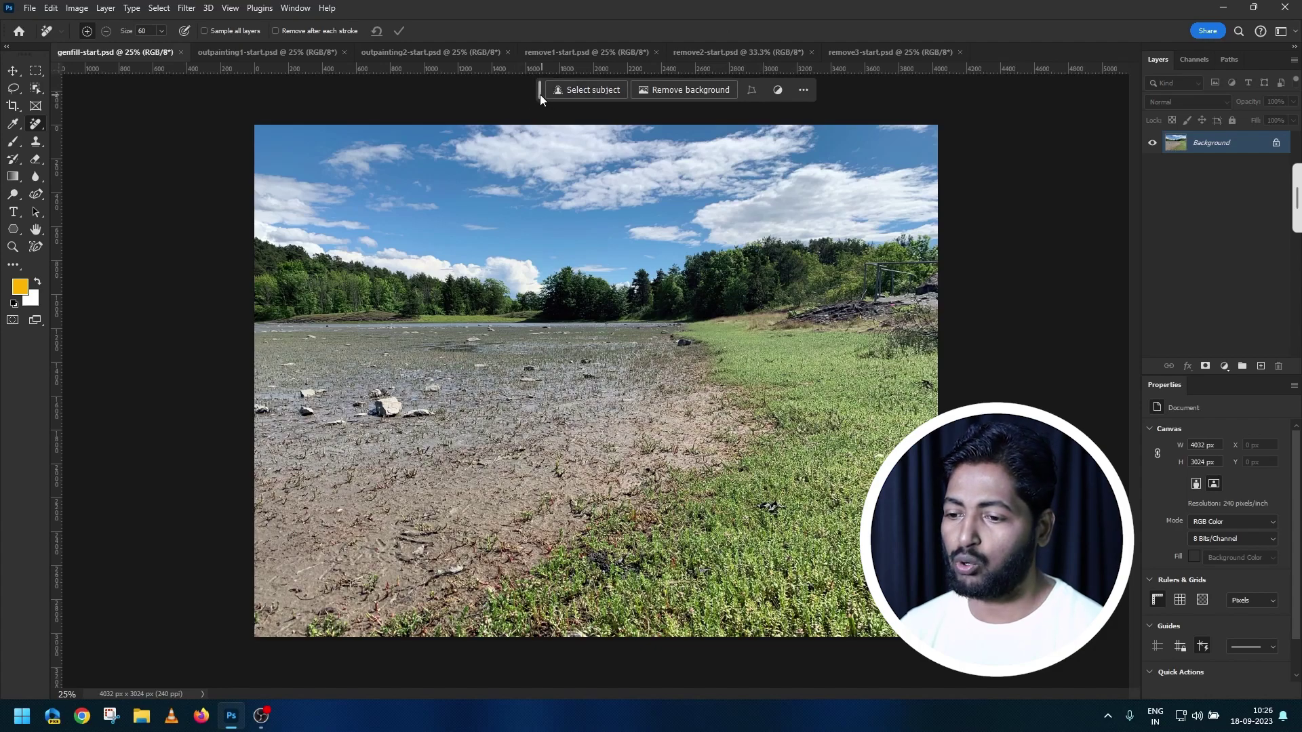
{"action": "left_click_drag", "start_coordinate": [540, 94], "coordinate": [536, 99]}
{"action": "left_click", "coordinate": [310, 10]}
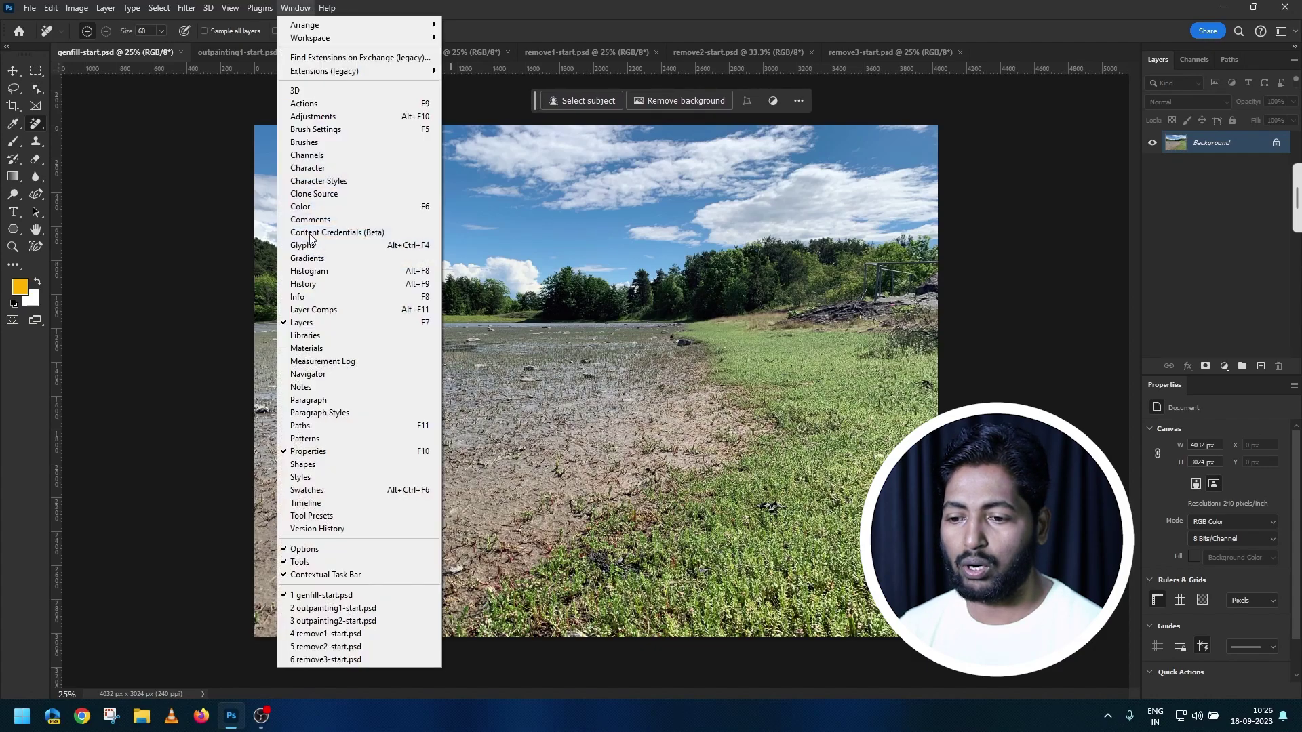
{"action": "left_click", "coordinate": [326, 572]}
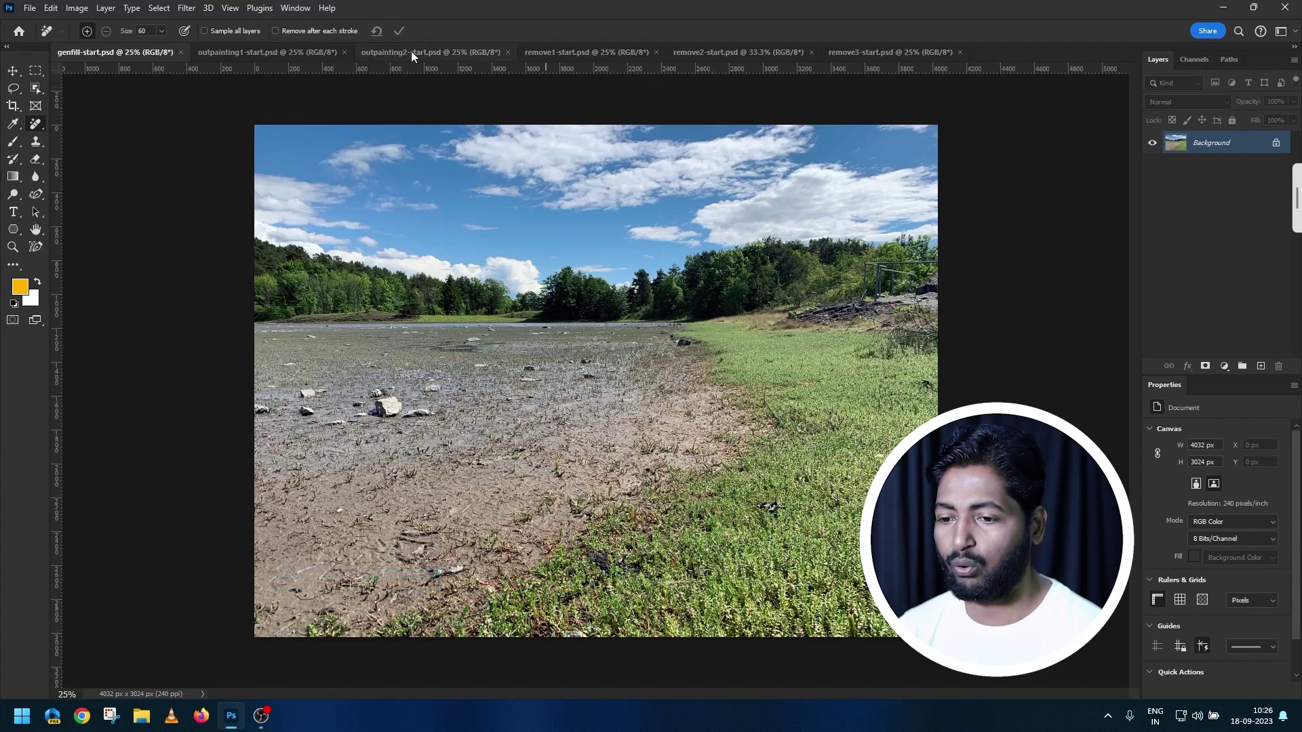
{"action": "left_click", "coordinate": [296, 8]}
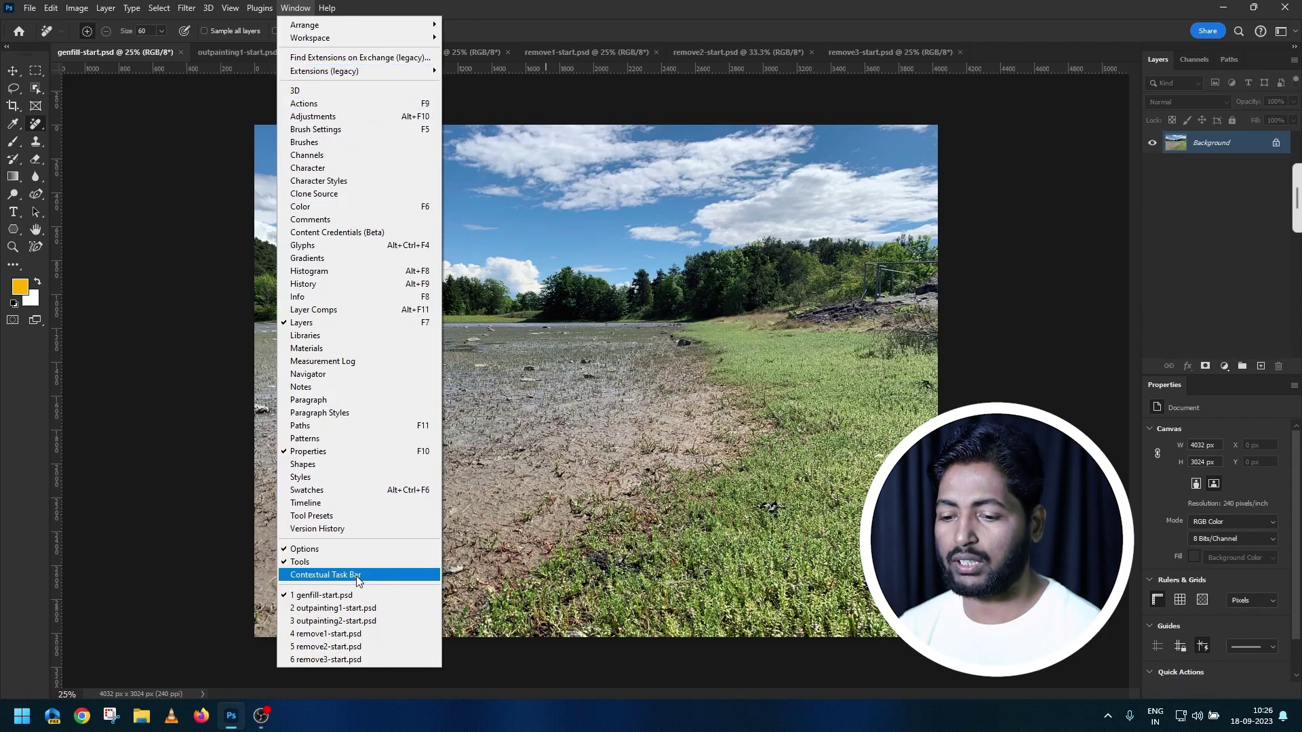
{"action": "left_click", "coordinate": [357, 575]}
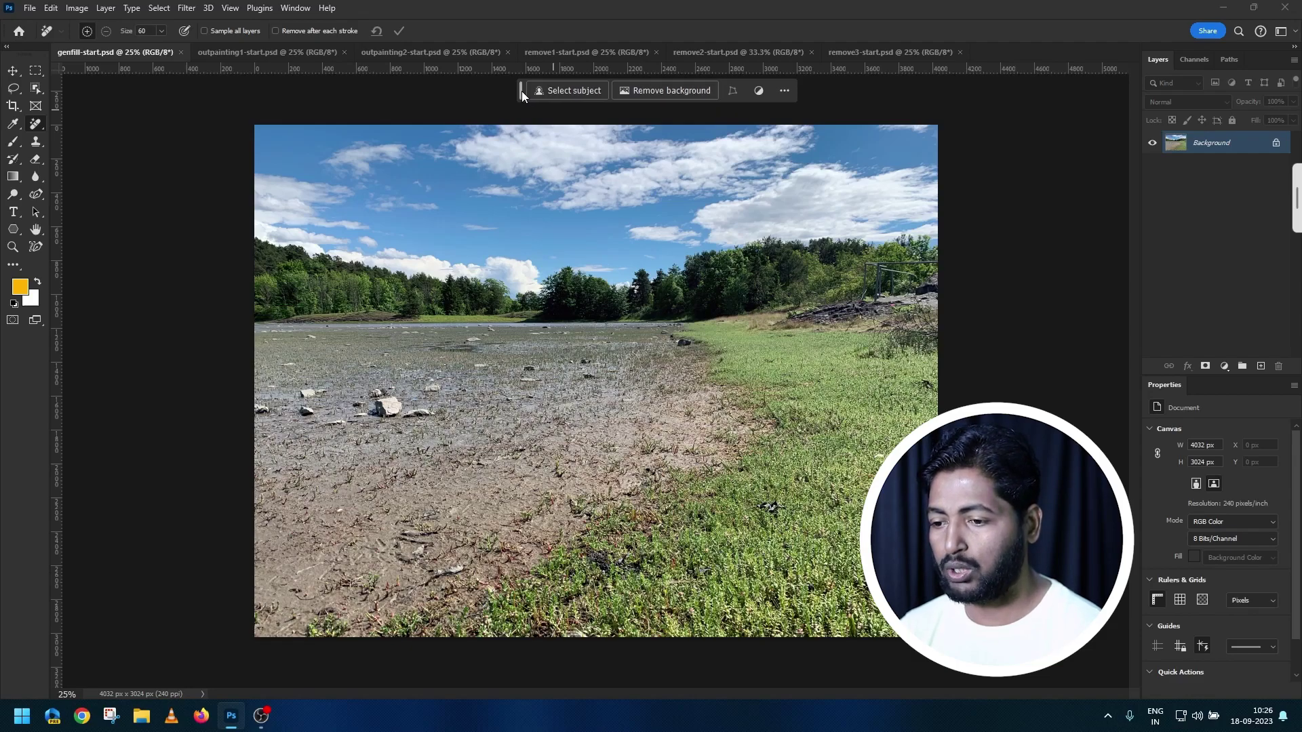
Step: Move the contextual task bar just above the image and pin its position
{"action": "mouse_move", "coordinate": [536, 104]}
{"action": "left_mouse_down"}
{"action": "mouse_move", "coordinate": [149, 100]}
{"action": "mouse_move", "coordinate": [514, 90]}
{"action": "left_mouse_up"}
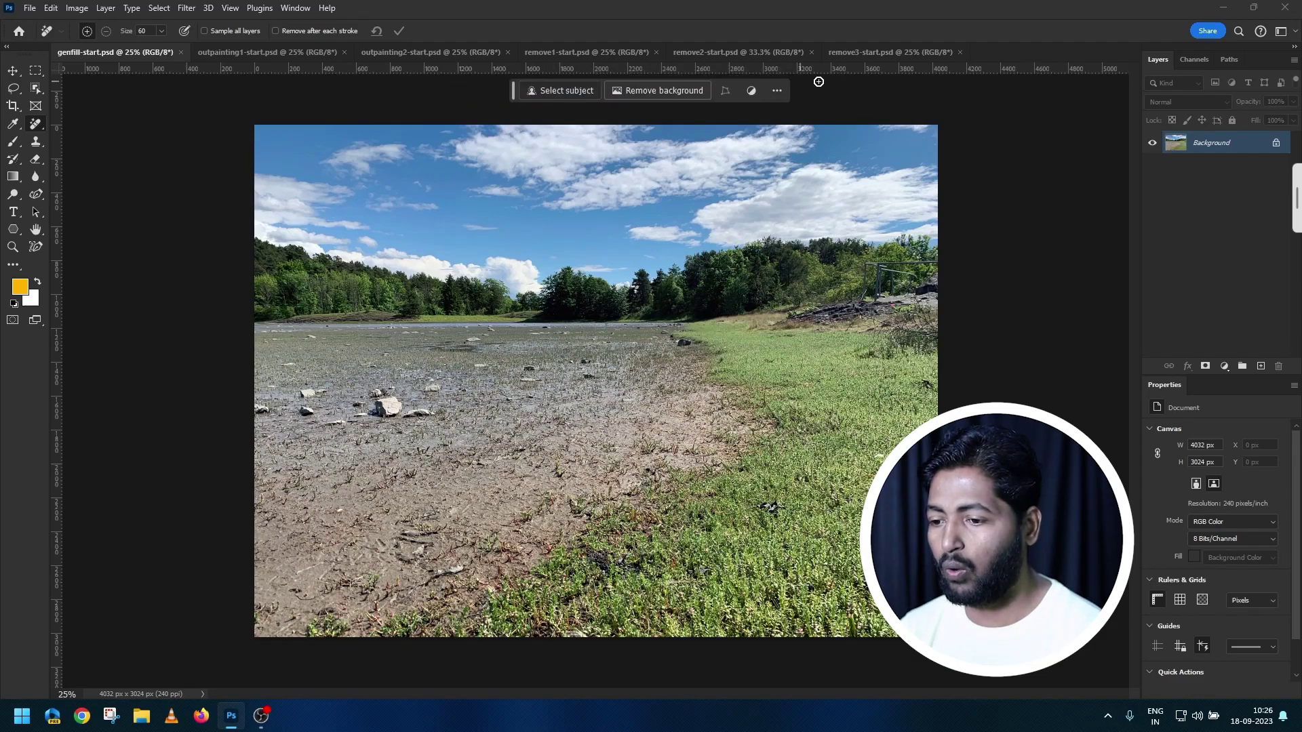
{"action": "left_click", "coordinate": [777, 91]}
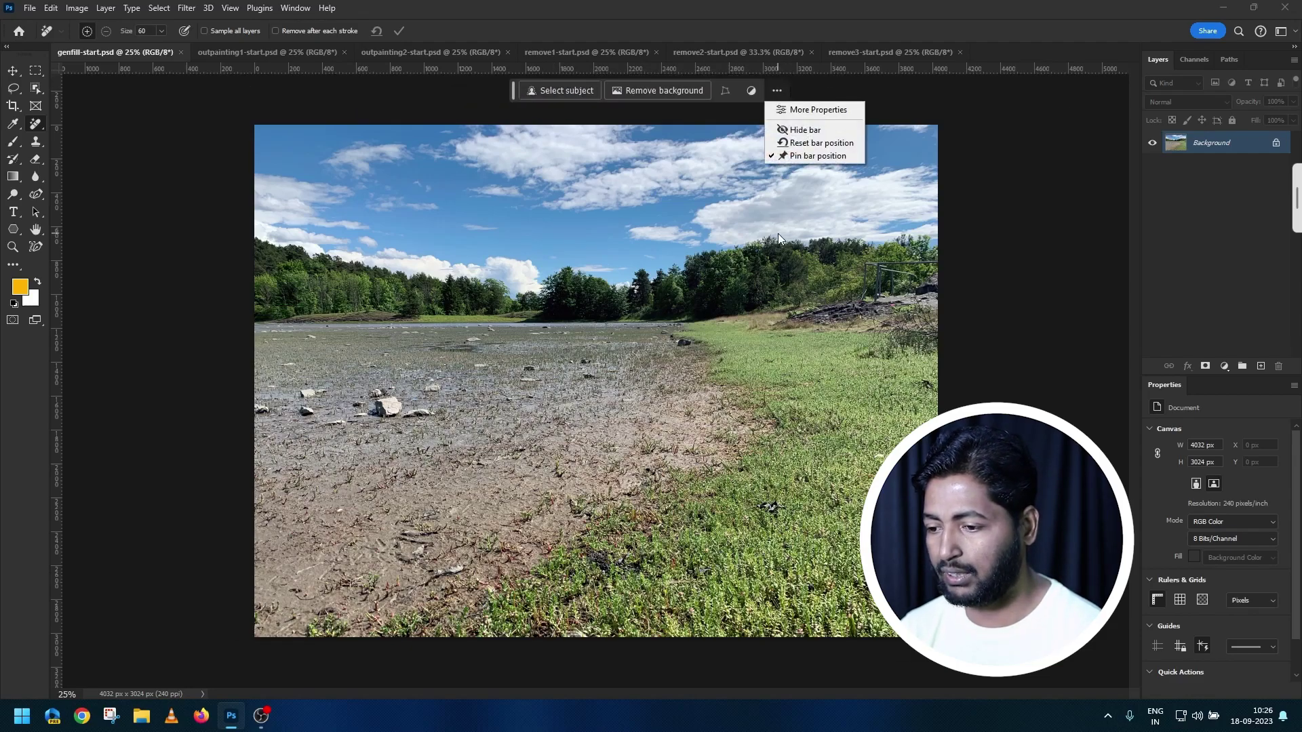
{"action": "left_click", "coordinate": [827, 156]}
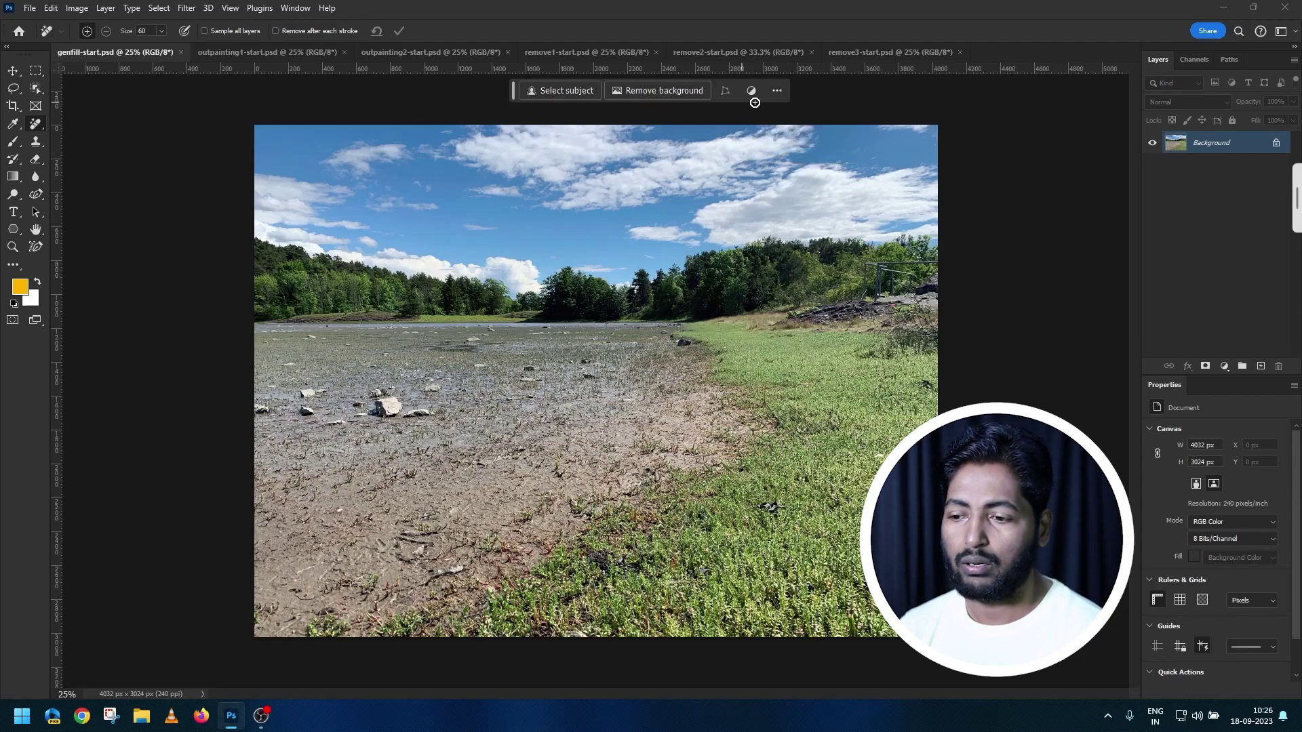
{"action": "left_click", "coordinate": [777, 91]}
{"action": "left_click", "coordinate": [814, 157]}
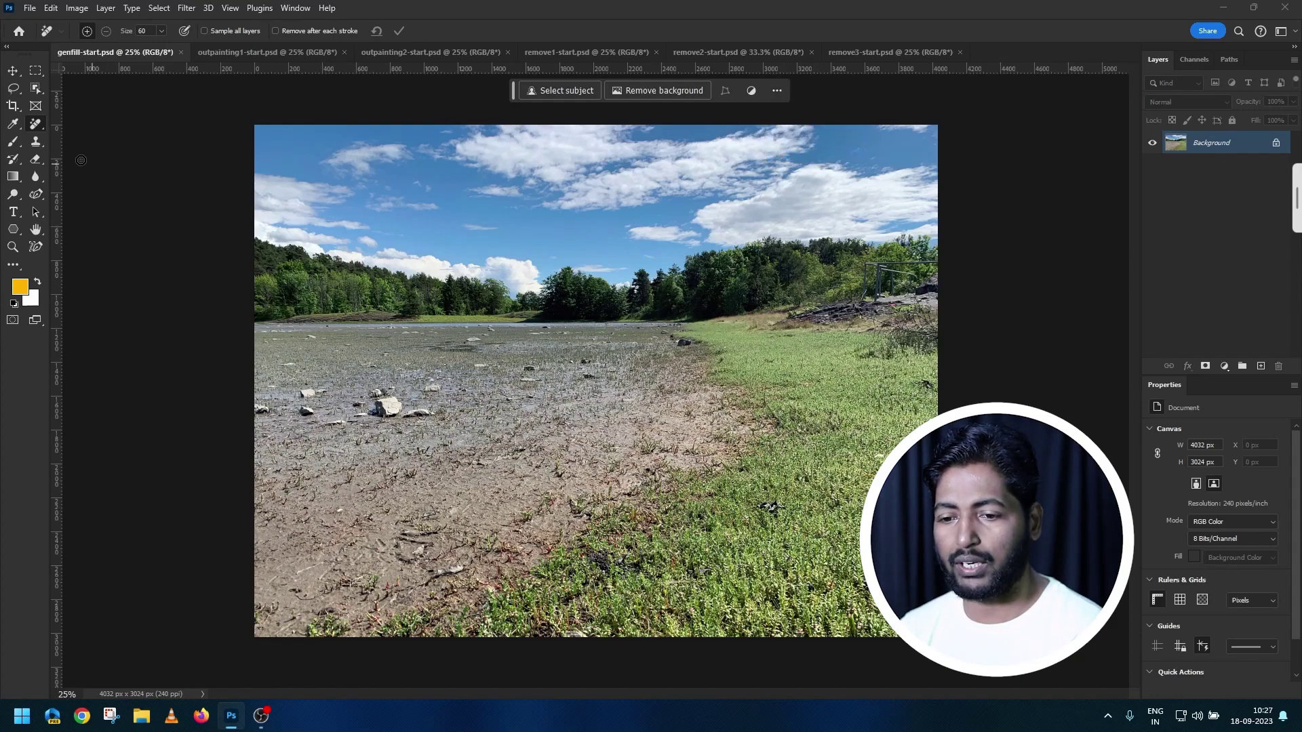
Step: Lasso the muddy ground along the left horizon and bring up an empty Generative Fill prompt
{"action": "left_click", "coordinate": [13, 88]}
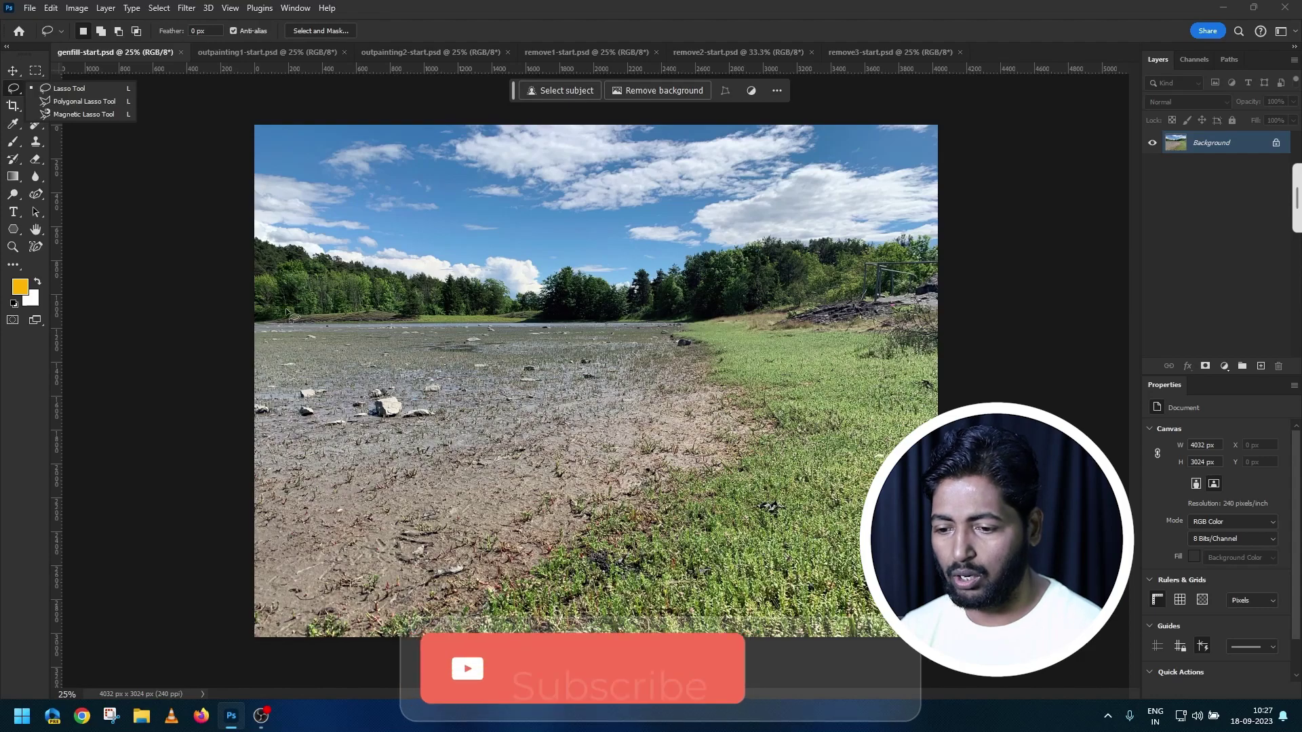
{"action": "left_click_drag", "start_coordinate": [258, 322], "coordinate": [522, 325]}
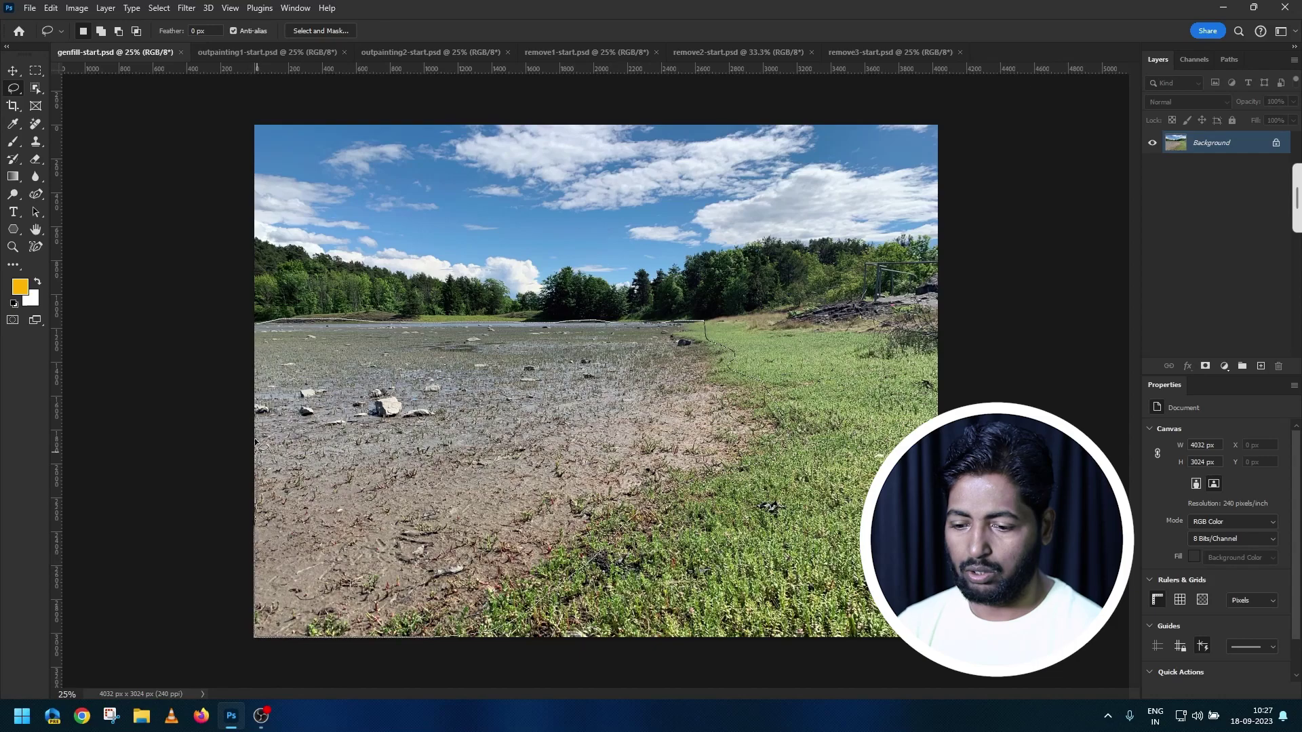
{"action": "left_click_drag", "start_coordinate": [261, 339], "coordinate": [256, 336]}
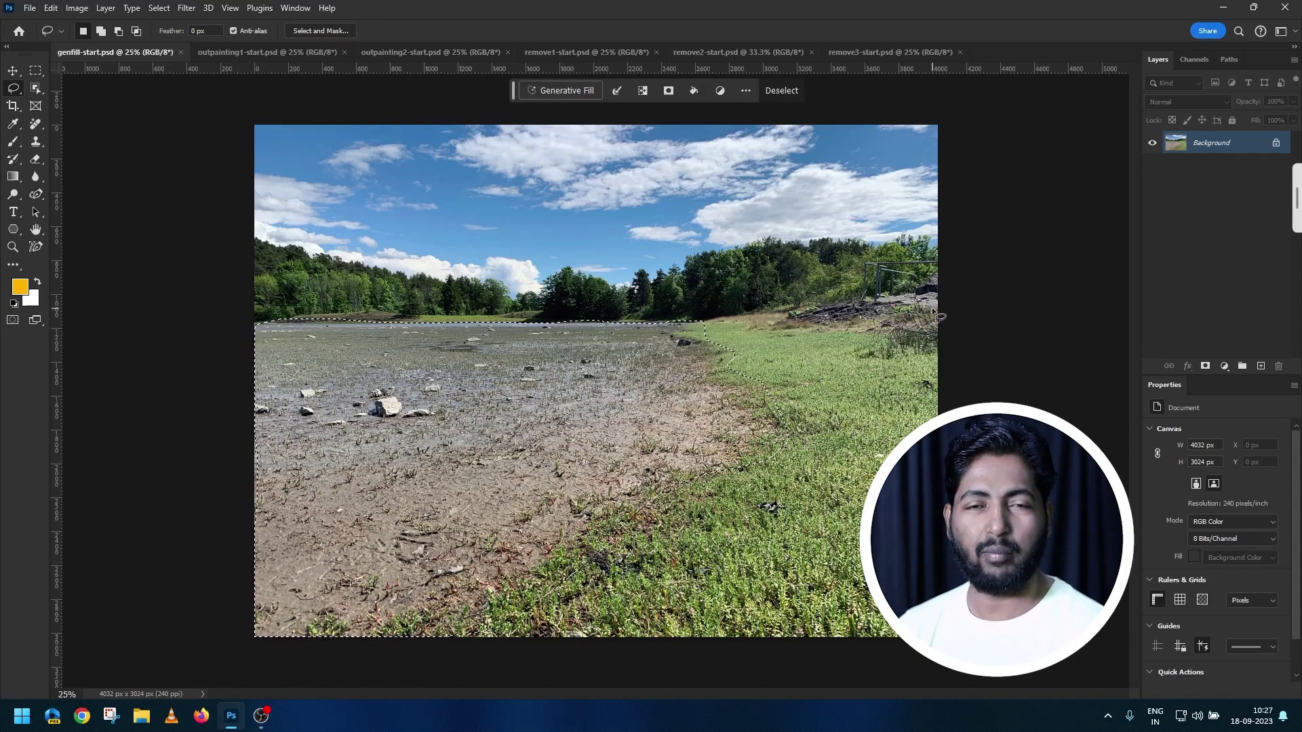
{"action": "left_click", "coordinate": [575, 91]}
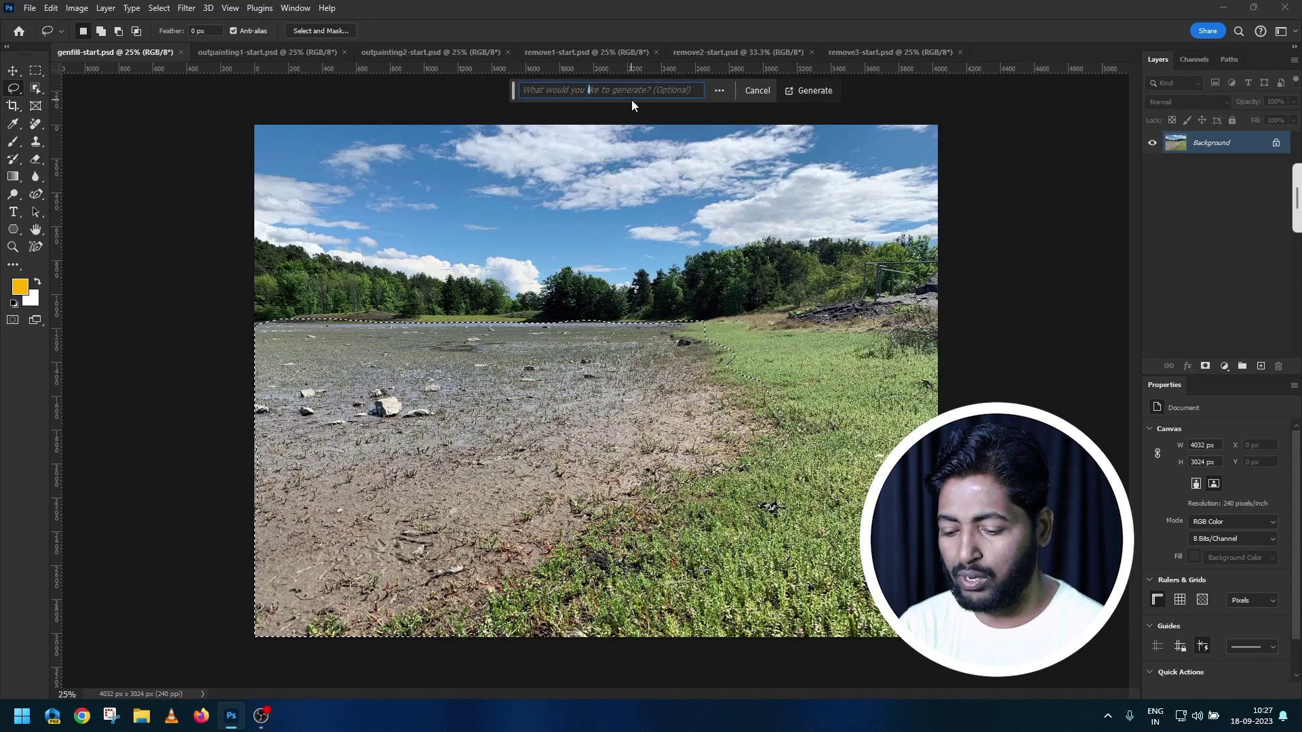
Step: Generate a lake from the prompt 'beautyfull lake' and dock Properties beside Layers
{"action": "type", "text": "beau"}
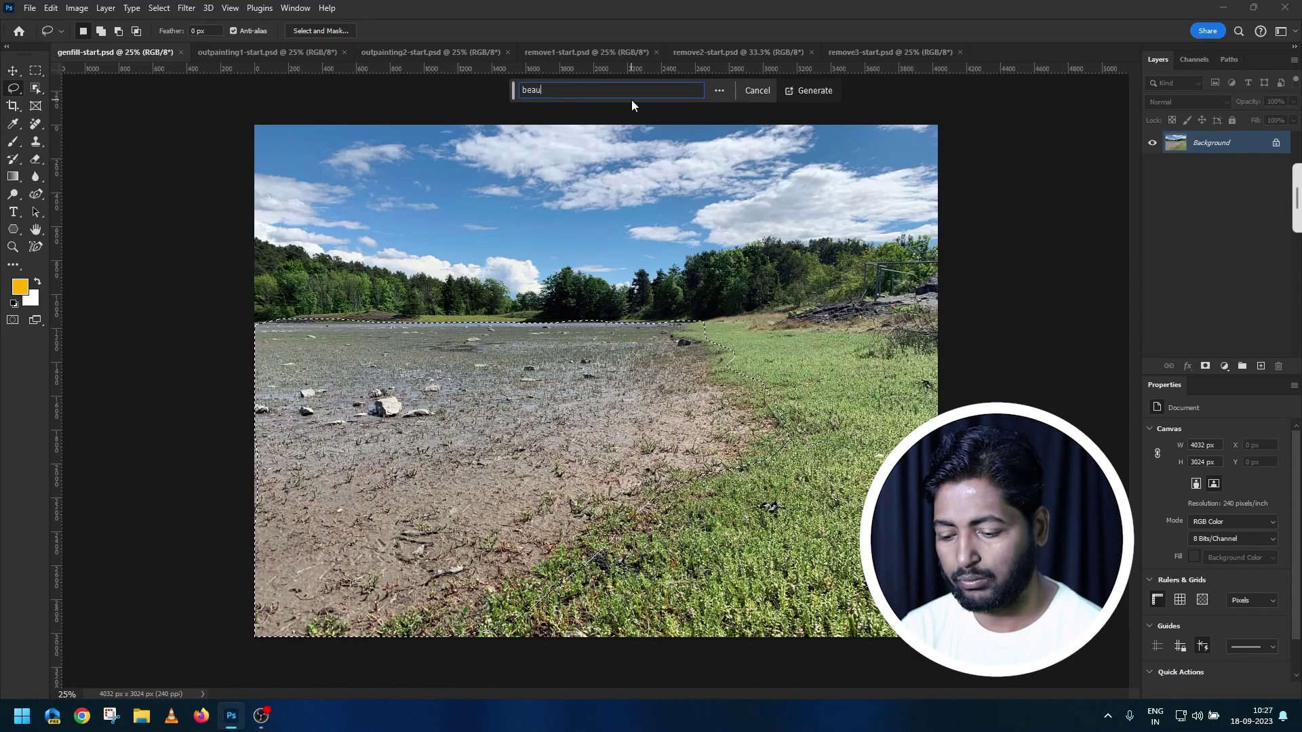
{"action": "type", "text": "tyful"}
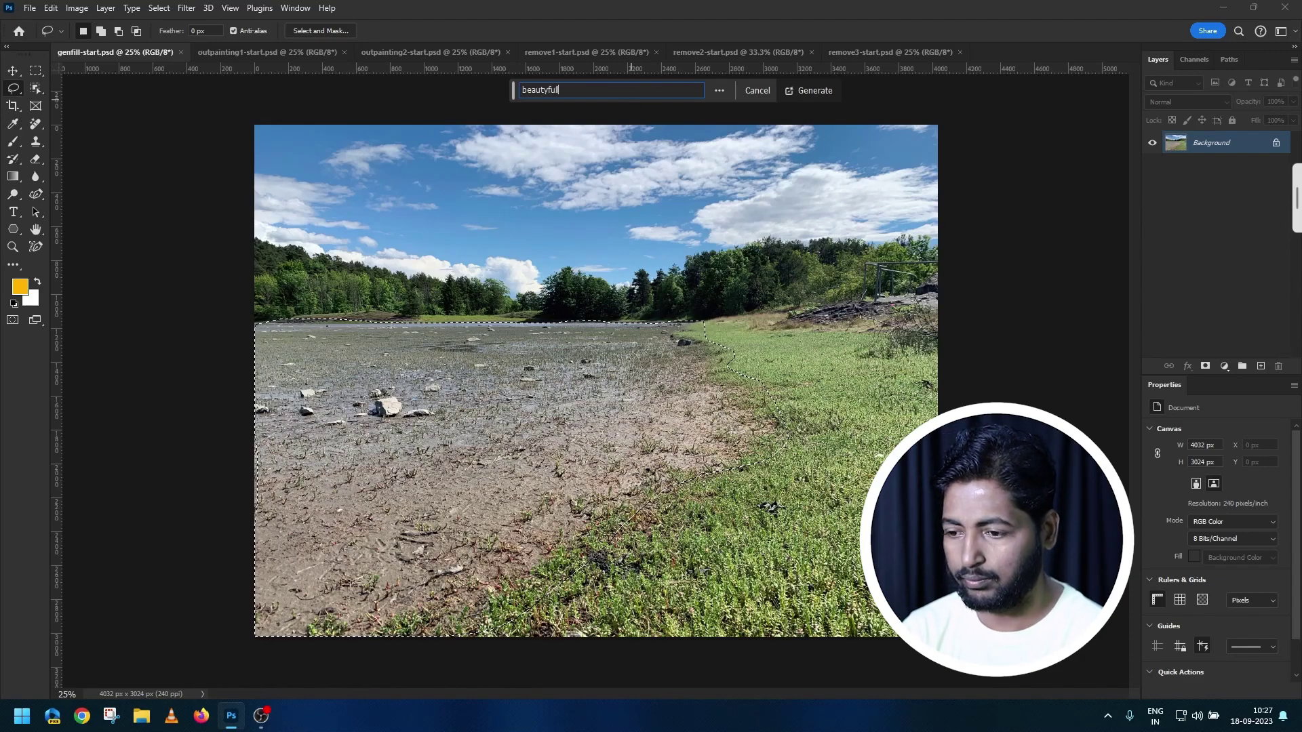
{"action": "type", "text": "l lake"}
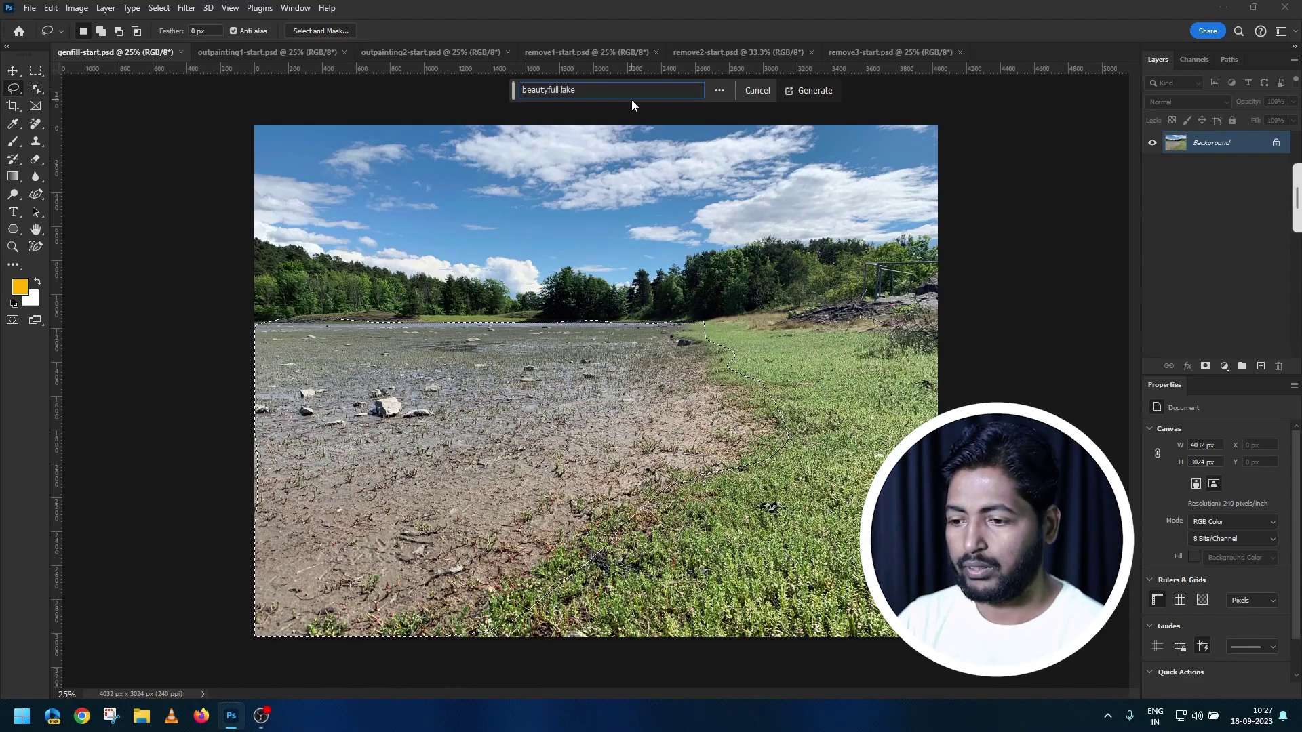
{"action": "left_click", "coordinate": [815, 90]}
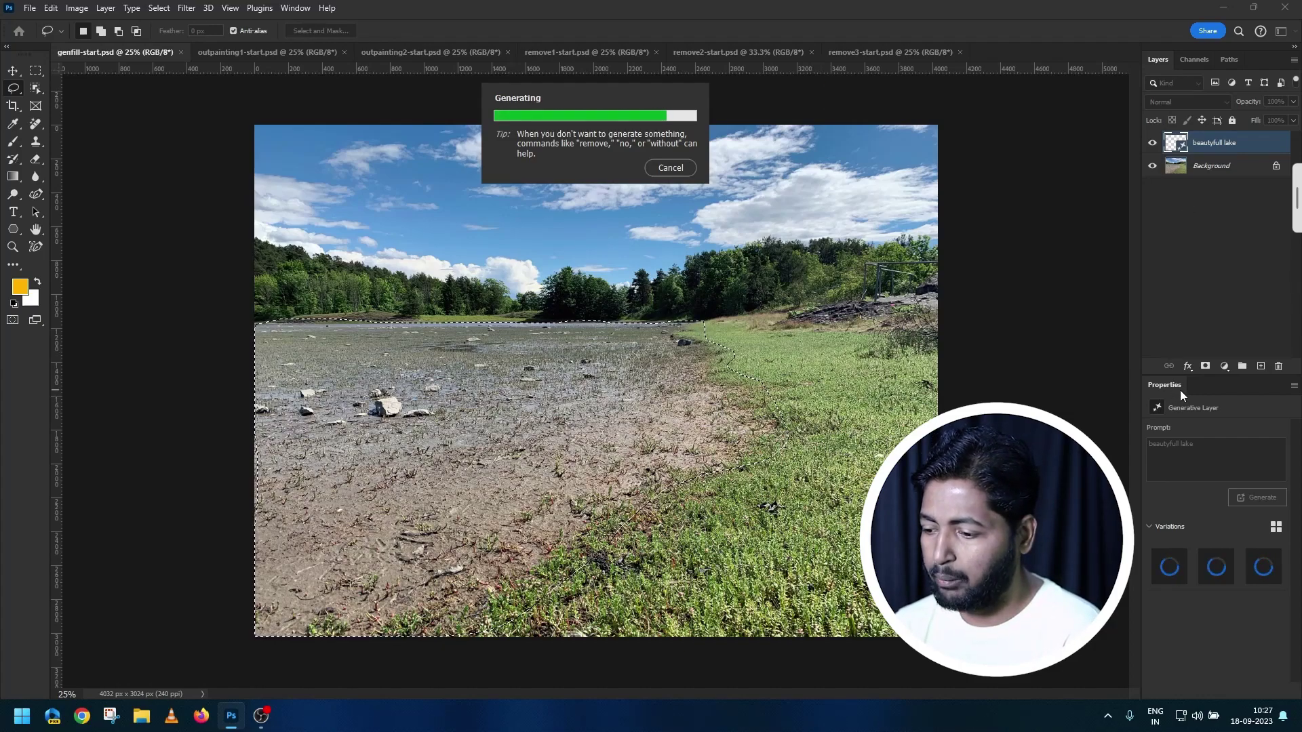
{"action": "mouse_move", "coordinate": [1174, 384]}
{"action": "left_mouse_down"}
{"action": "mouse_move", "coordinate": [1019, 111]}
{"action": "mouse_move", "coordinate": [1138, 73]}
{"action": "left_mouse_up"}
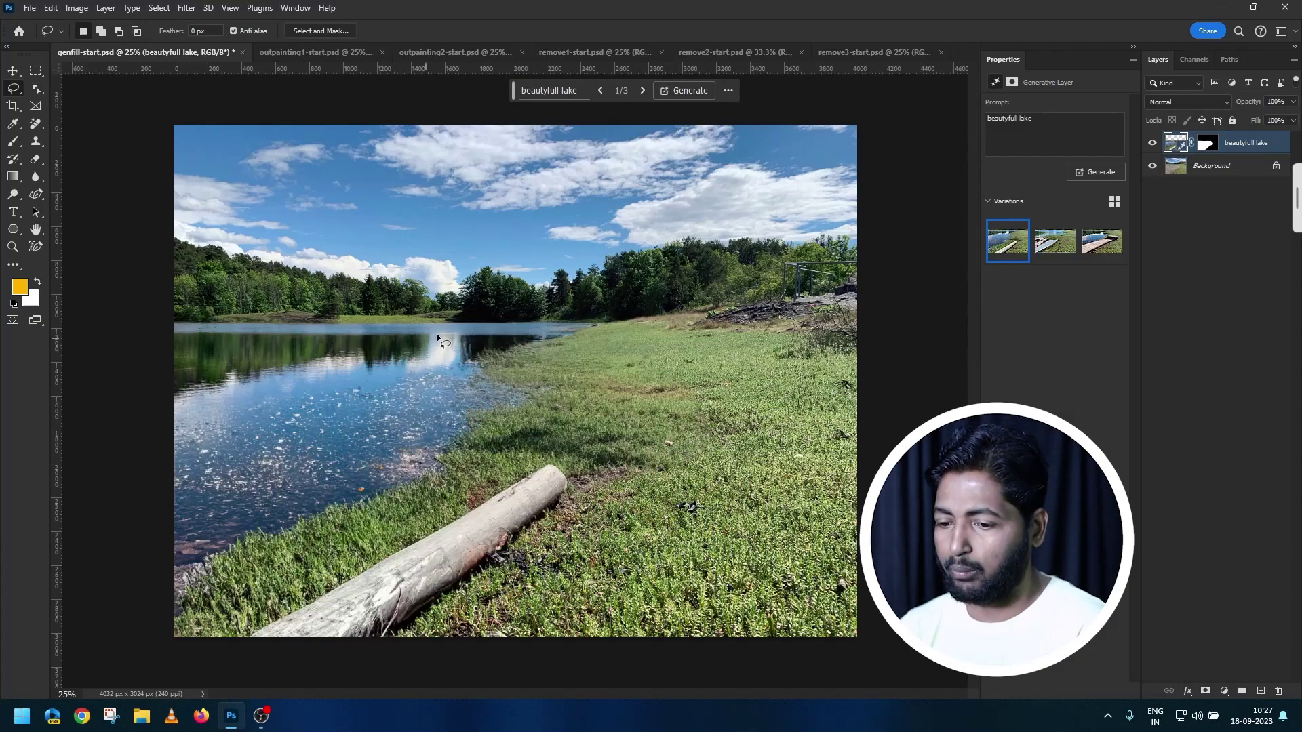
Step: Preview lake variations 2/3 and 3/3, return to the log version 1/3, and begin a new lasso
{"action": "left_click", "coordinate": [642, 91]}
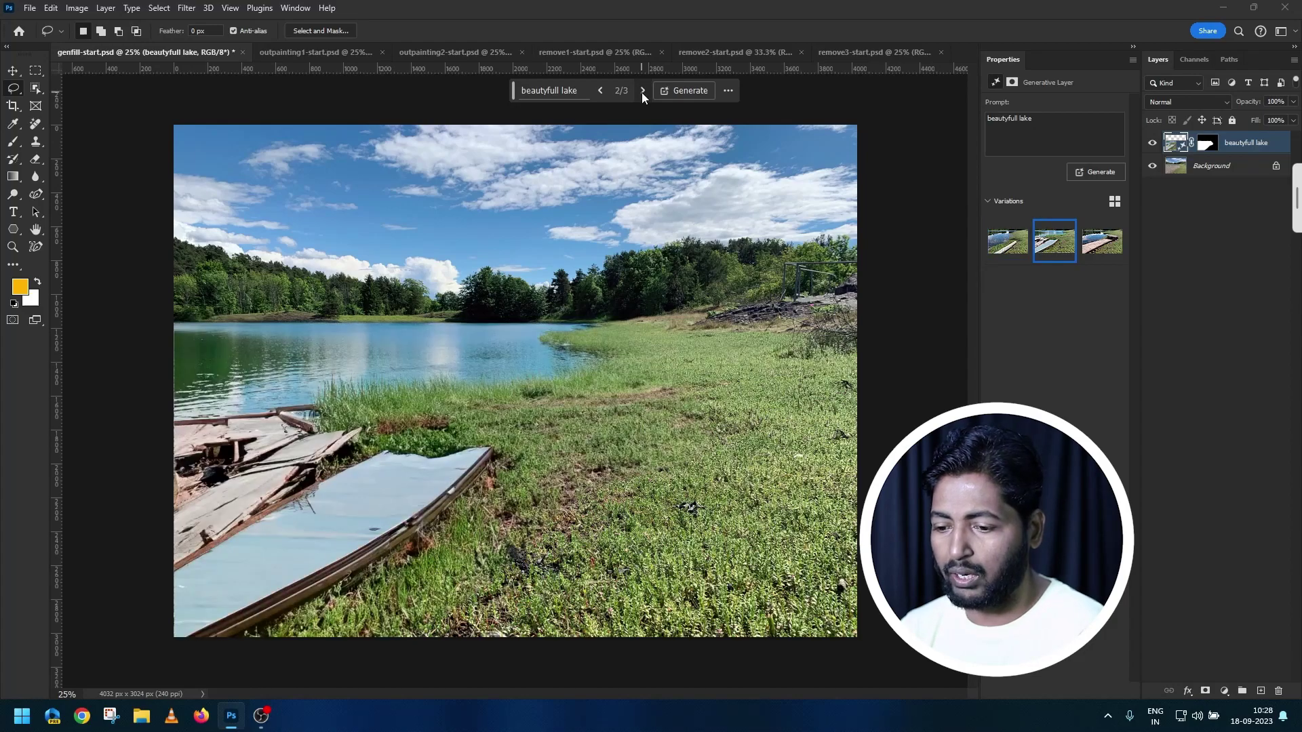
{"action": "left_click", "coordinate": [642, 92]}
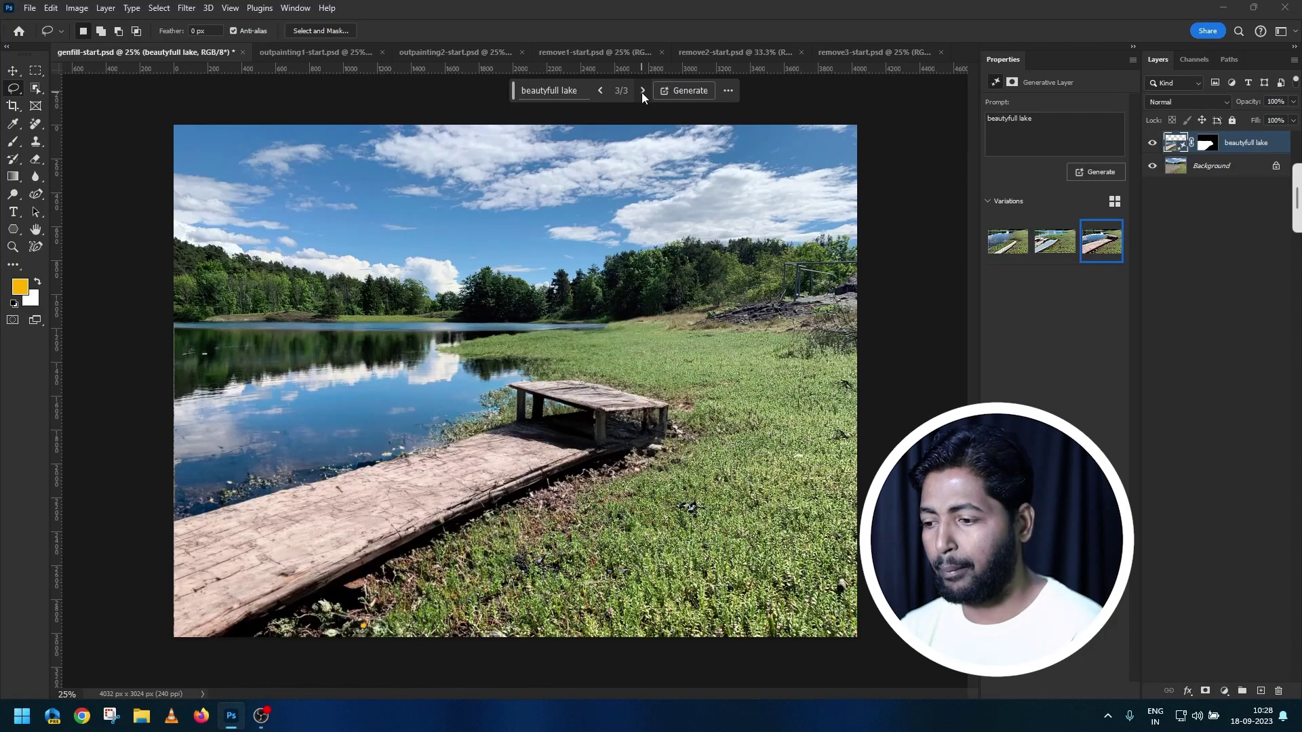
{"action": "left_click", "coordinate": [641, 92]}
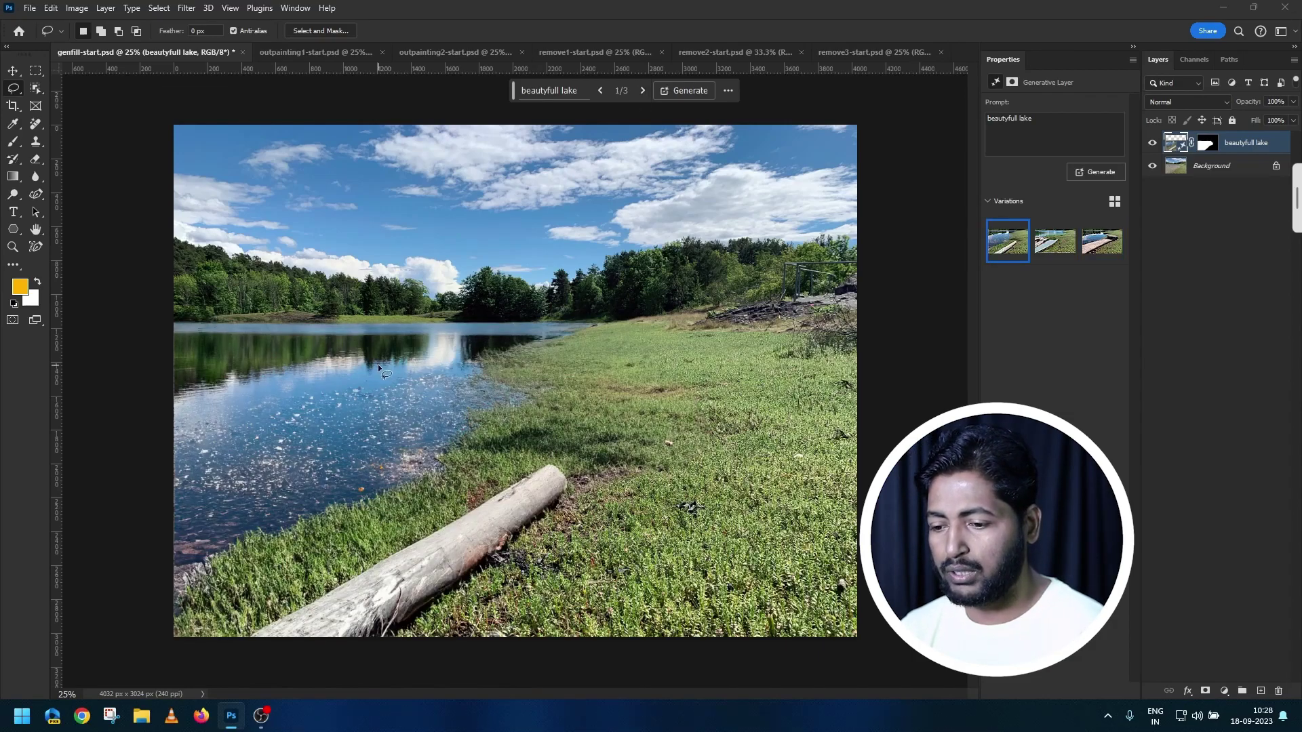
{"action": "left_click_drag", "start_coordinate": [182, 634], "coordinate": [587, 445]}
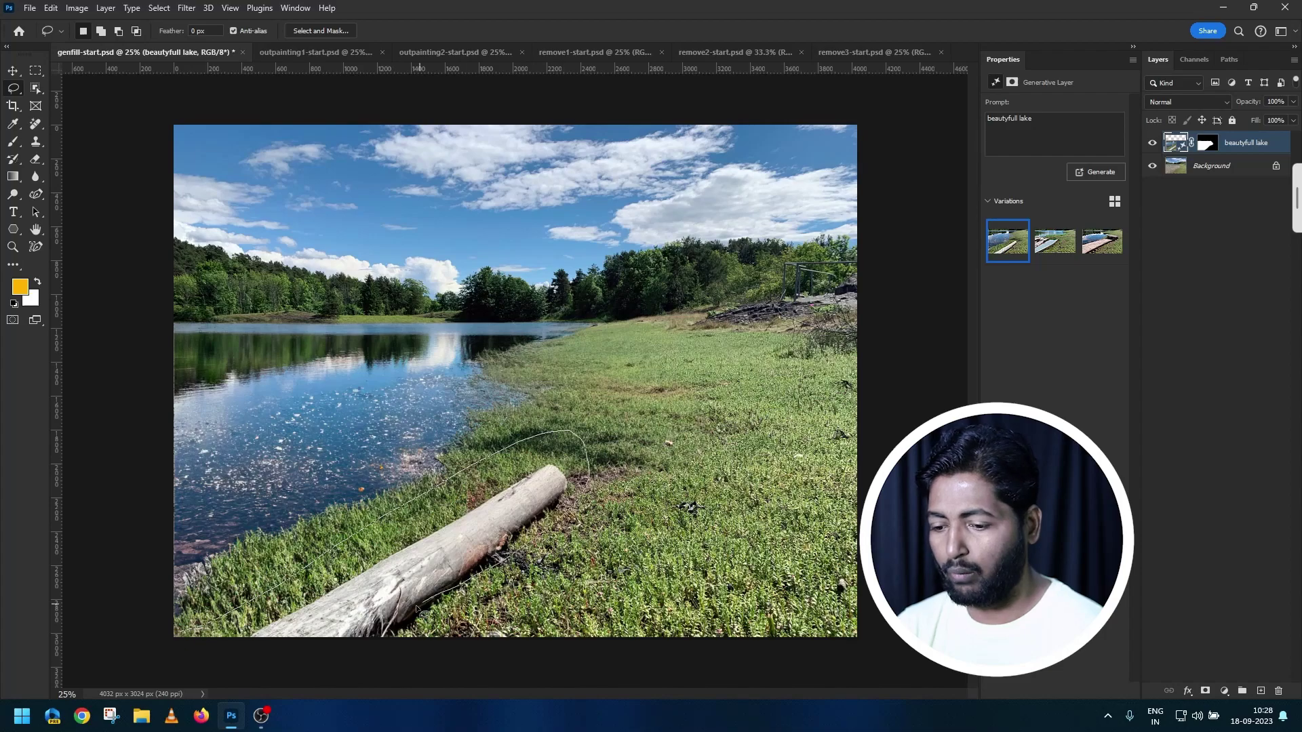
Step: Remove the fallen log with an empty-prompt Generative Fill, then begin lassoing a curving lawn patch
{"action": "left_click_drag", "start_coordinate": [208, 644], "coordinate": [197, 638]}
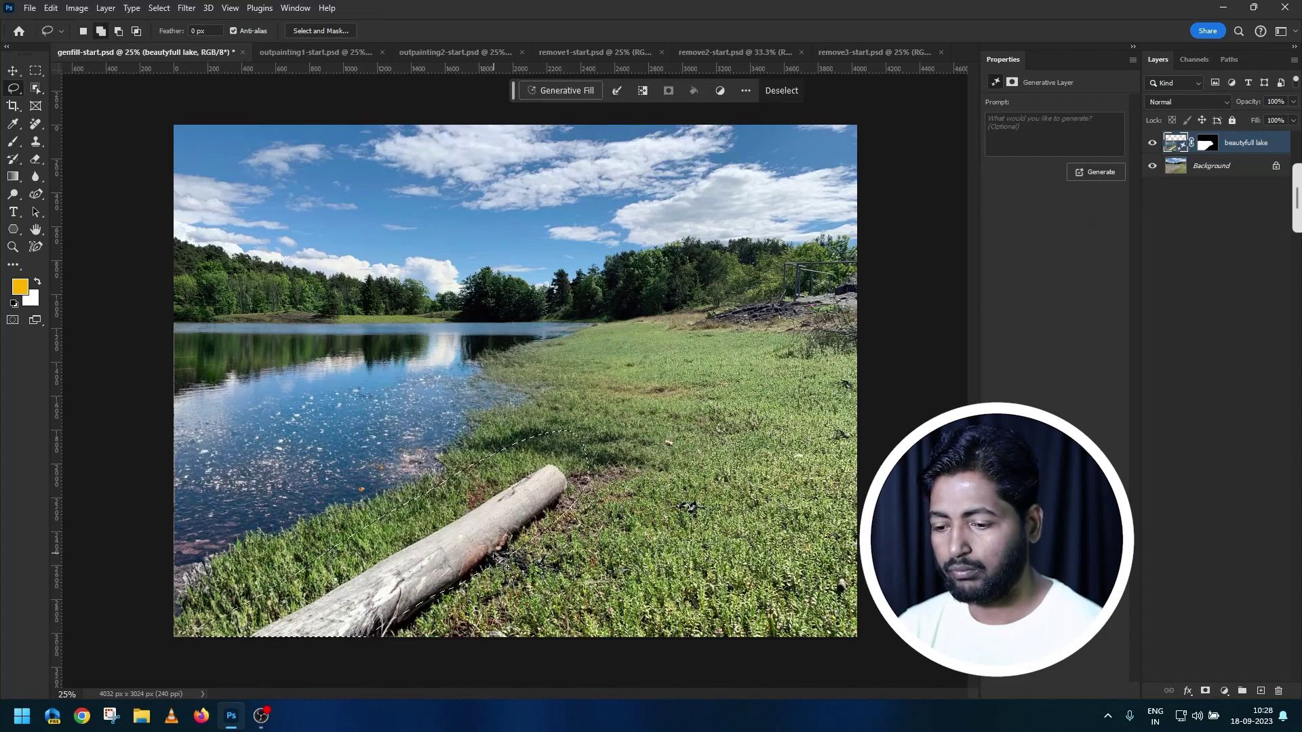
{"action": "left_click_drag", "start_coordinate": [502, 561], "coordinate": [509, 570]}
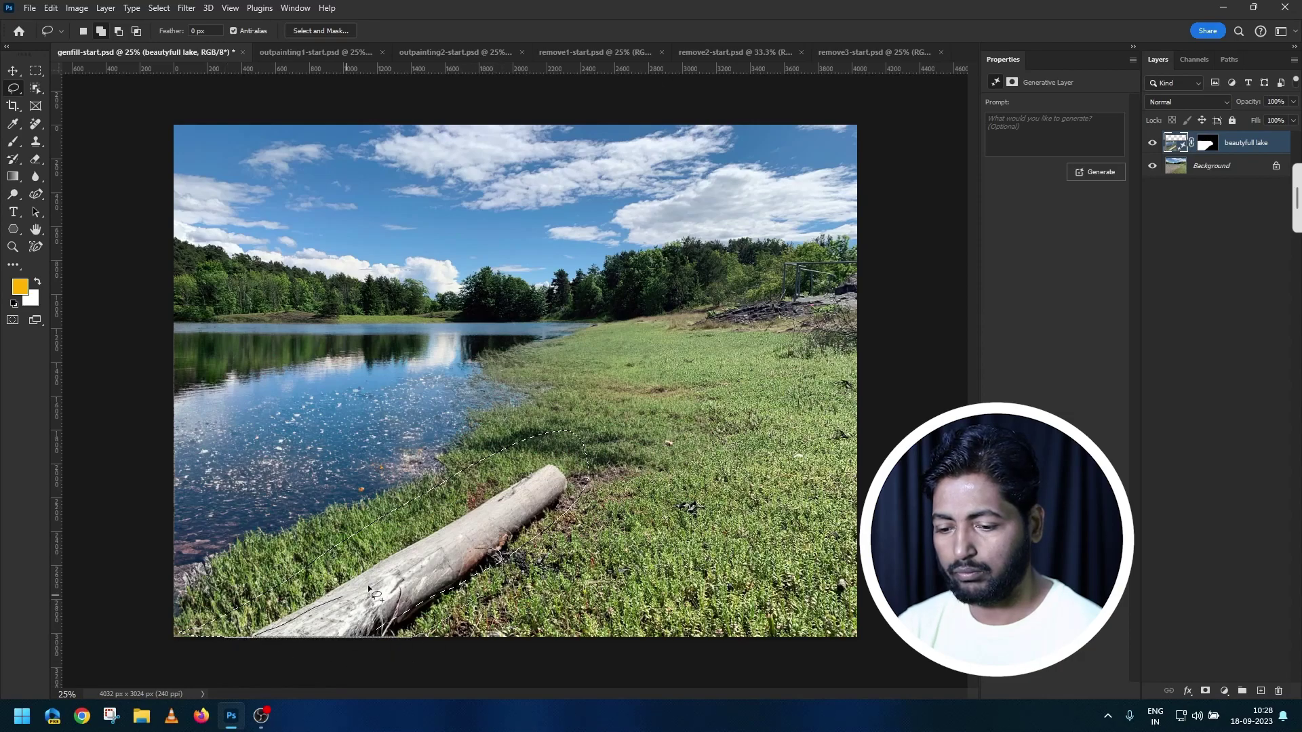
{"action": "left_click_drag", "start_coordinate": [393, 654], "coordinate": [505, 563]}
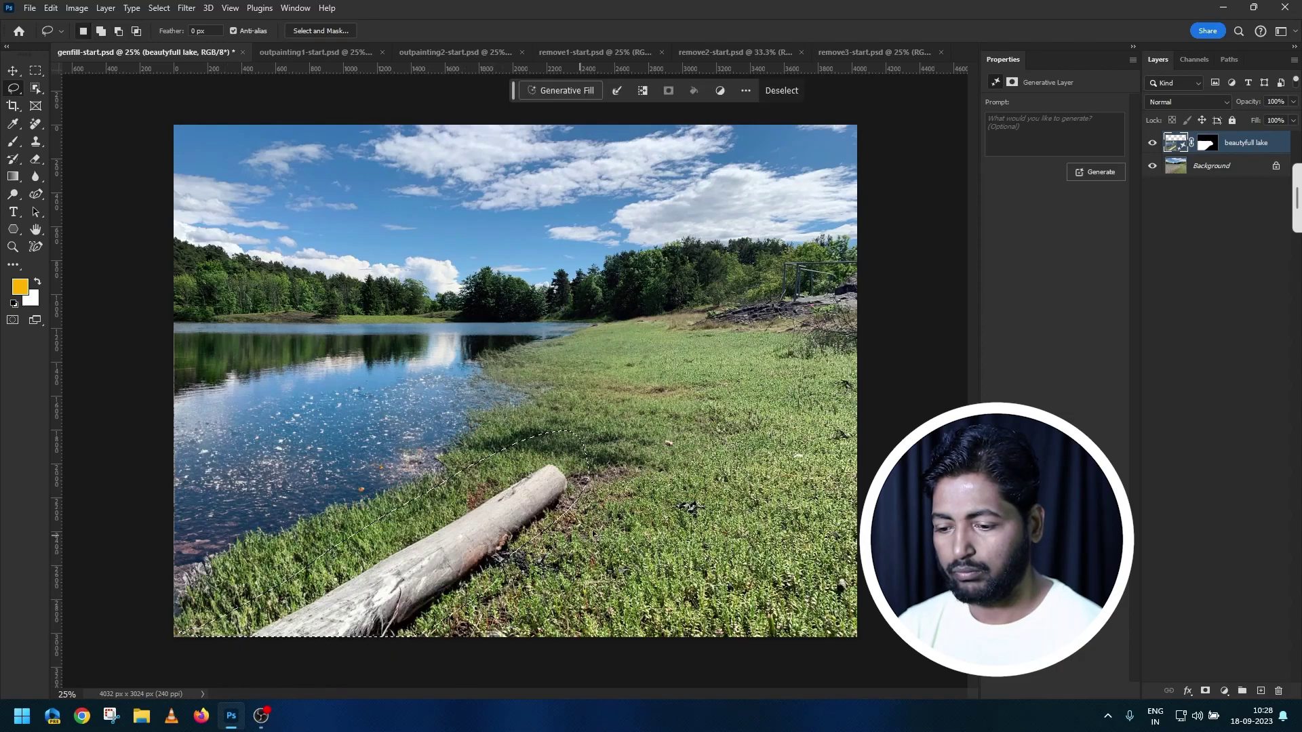
{"action": "left_click", "coordinate": [581, 91]}
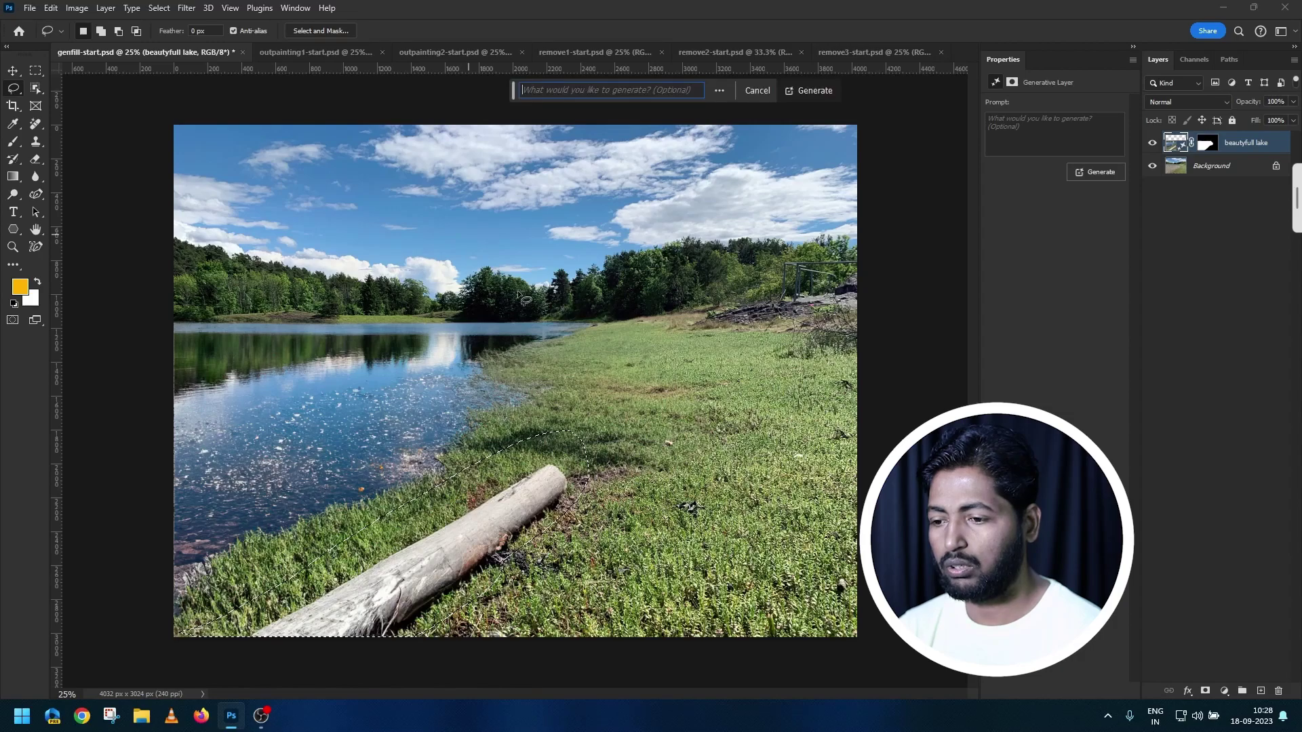
{"action": "left_click", "coordinate": [807, 90]}
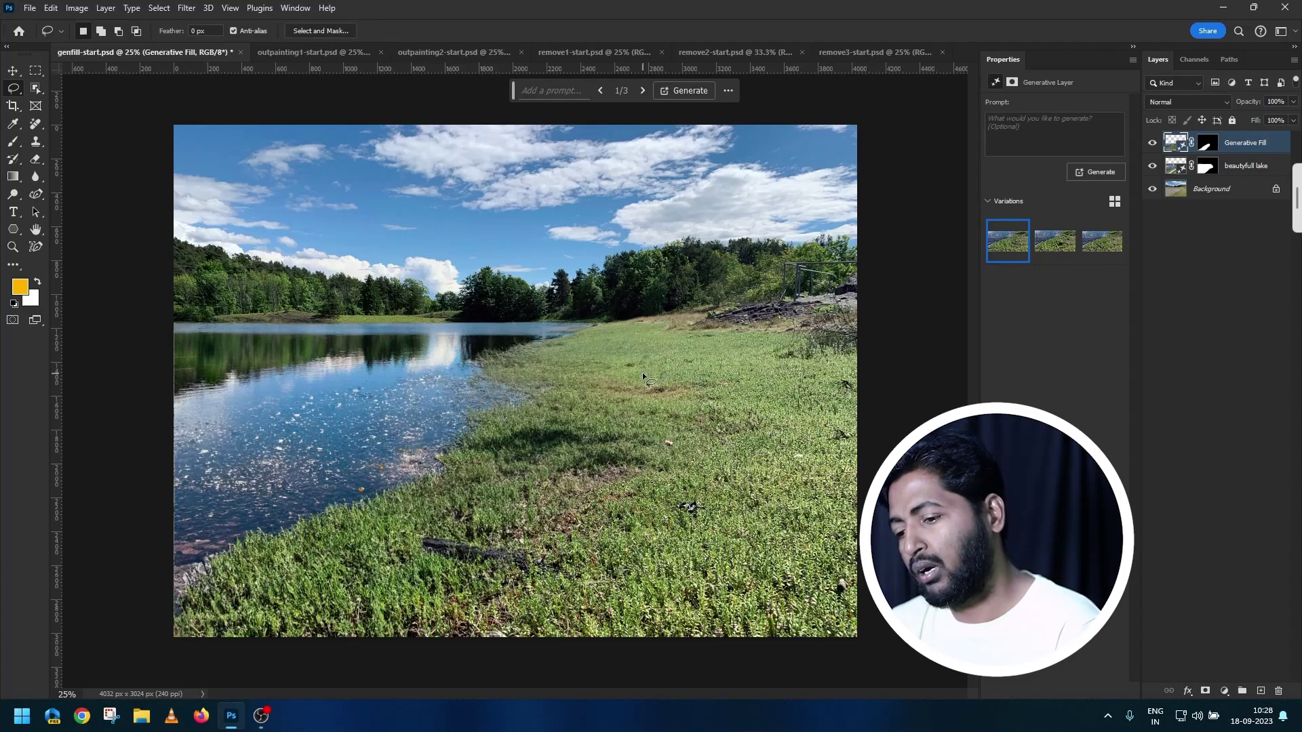
{"action": "left_click_drag", "start_coordinate": [652, 364], "coordinate": [549, 545]}
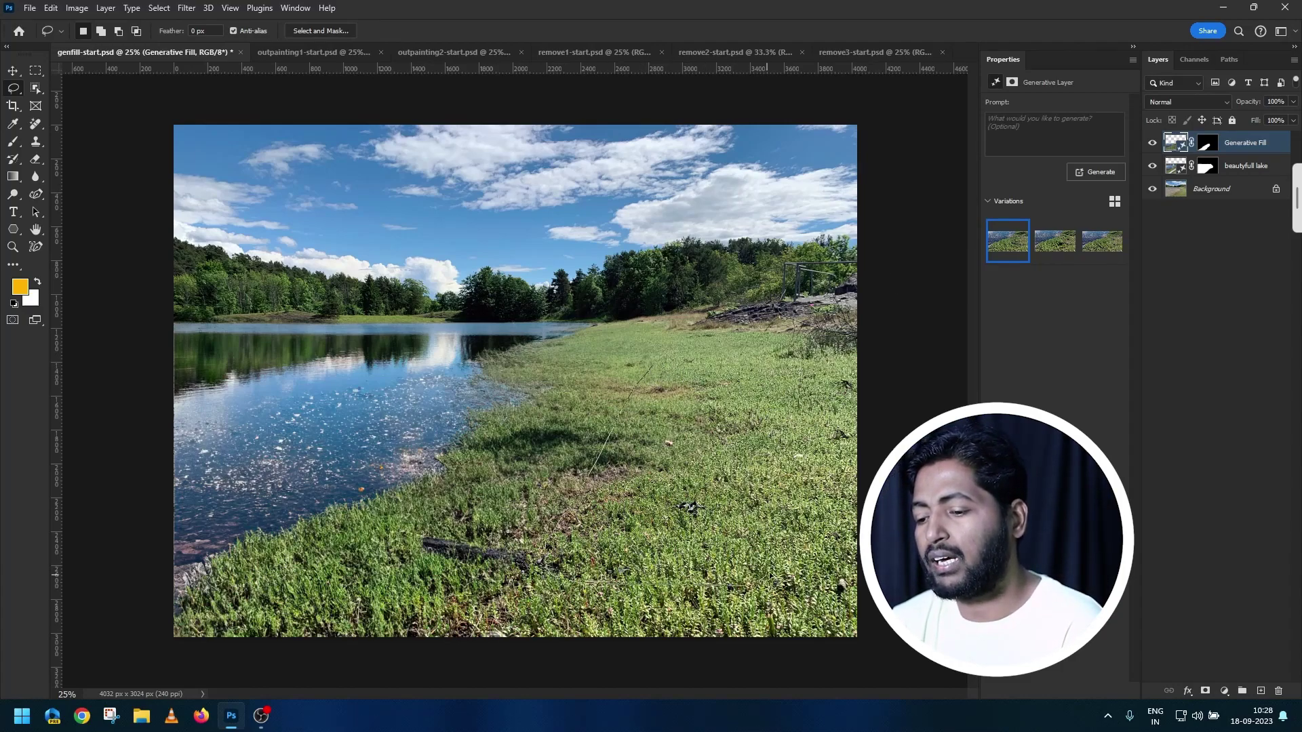
Step: Generate a 'garden yellow color bench' on the lawn patch and preview bench variations 2 and 3
{"action": "left_click_drag", "start_coordinate": [659, 349], "coordinate": [656, 347]}
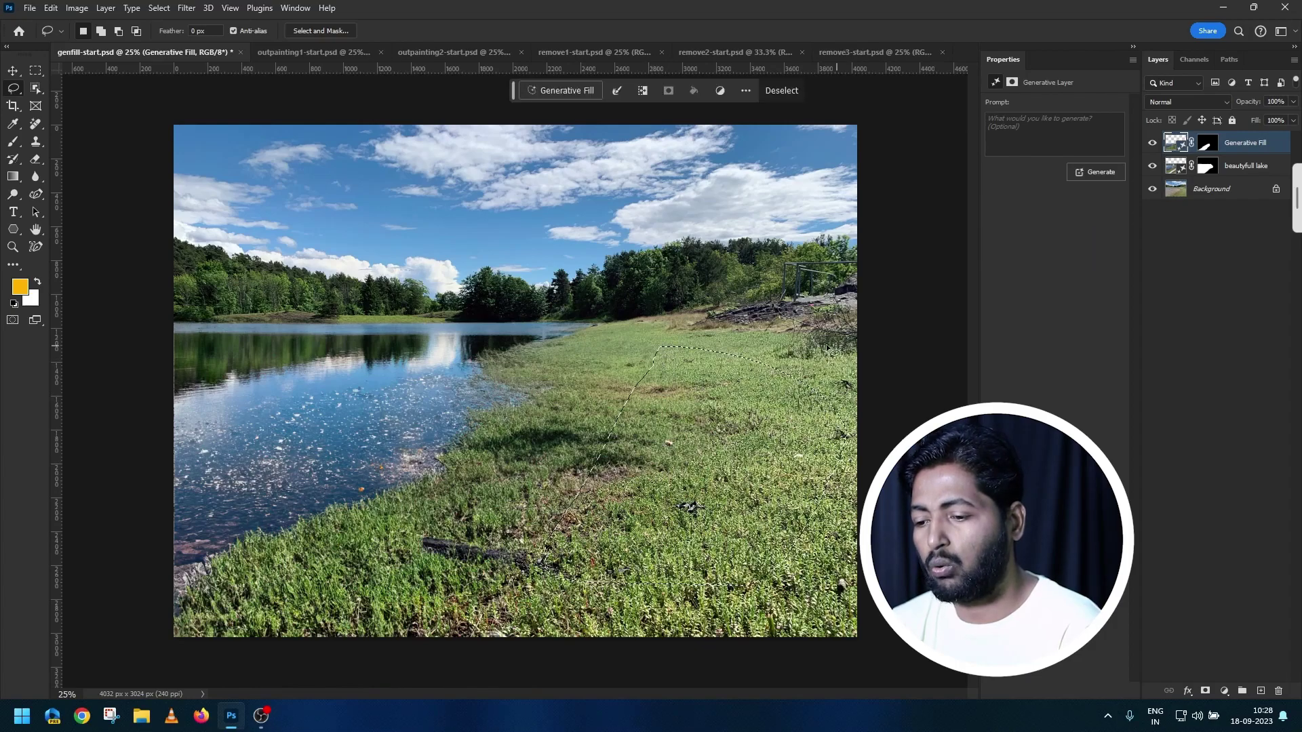
{"action": "left_click", "coordinate": [568, 91]}
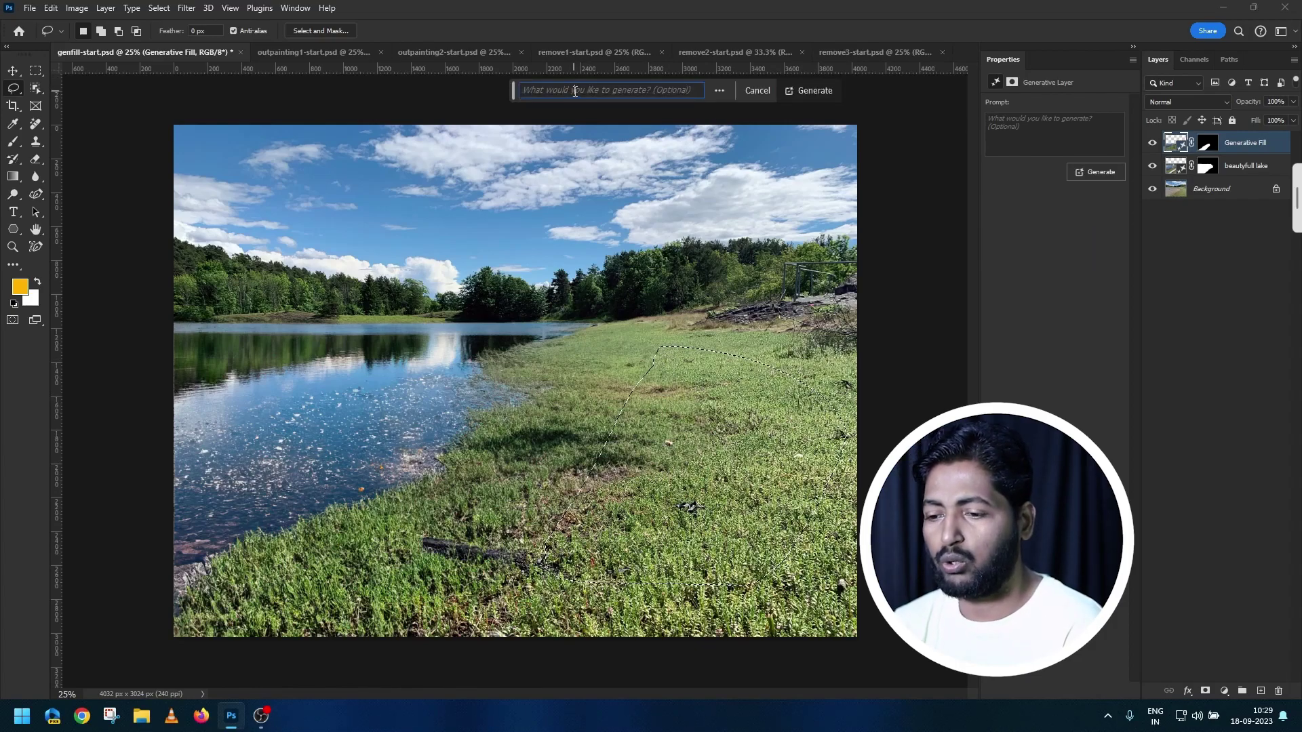
{"action": "type", "text": "g"}
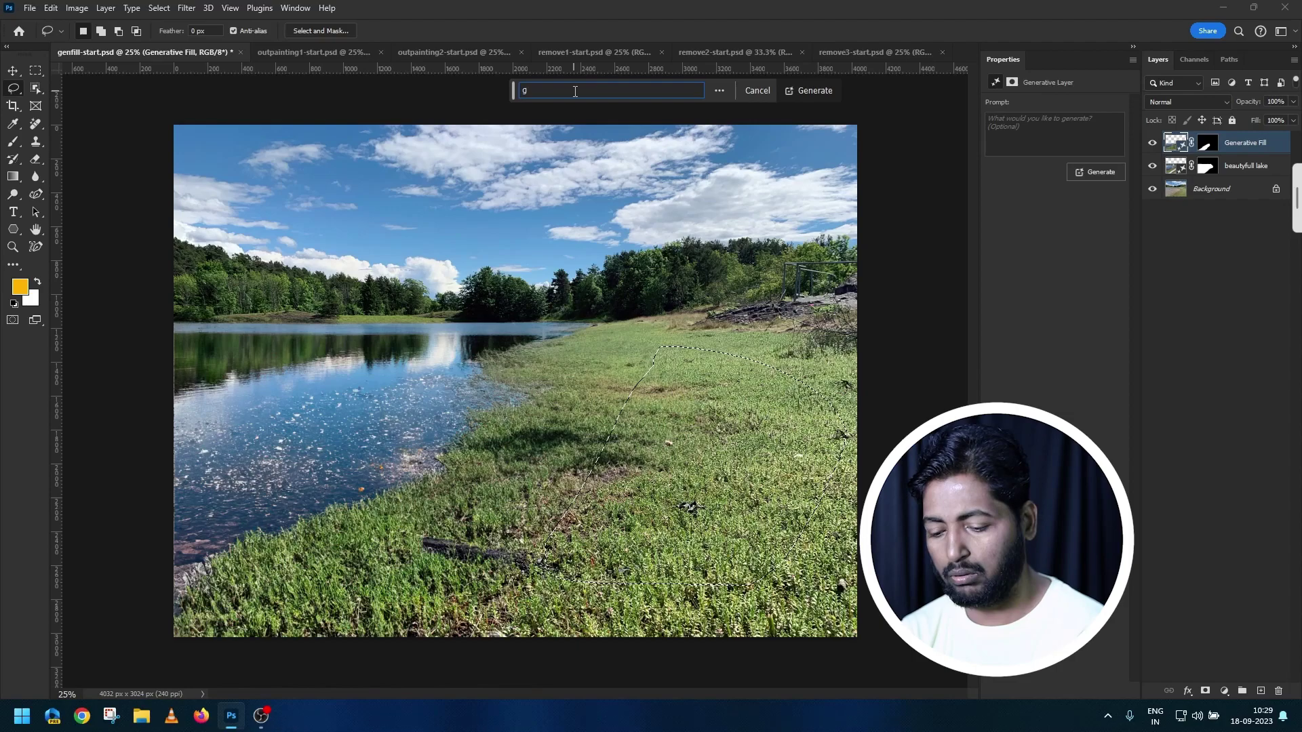
{"action": "type", "text": "arden yellow cool"}
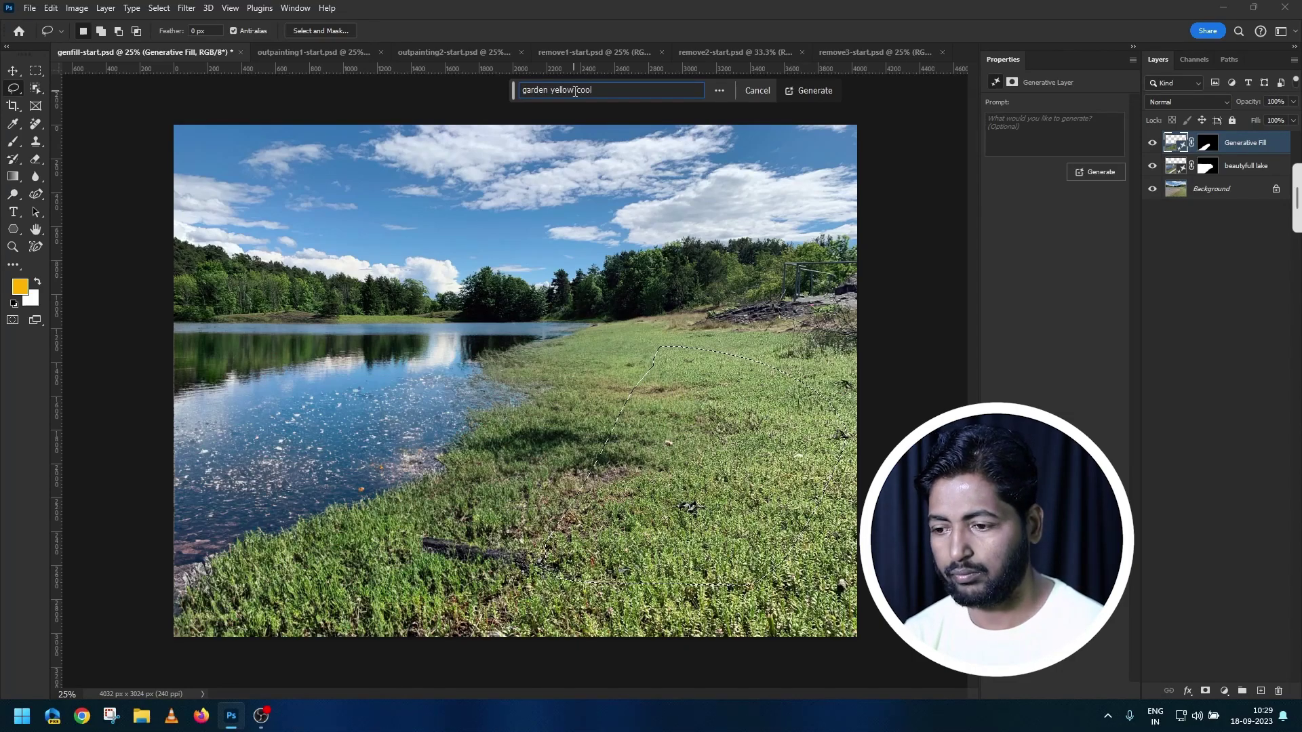
{"action": "key", "text": "BackSpace"}
{"action": "key", "text": "BackSpace"}
{"action": "type", "text": "lor"}
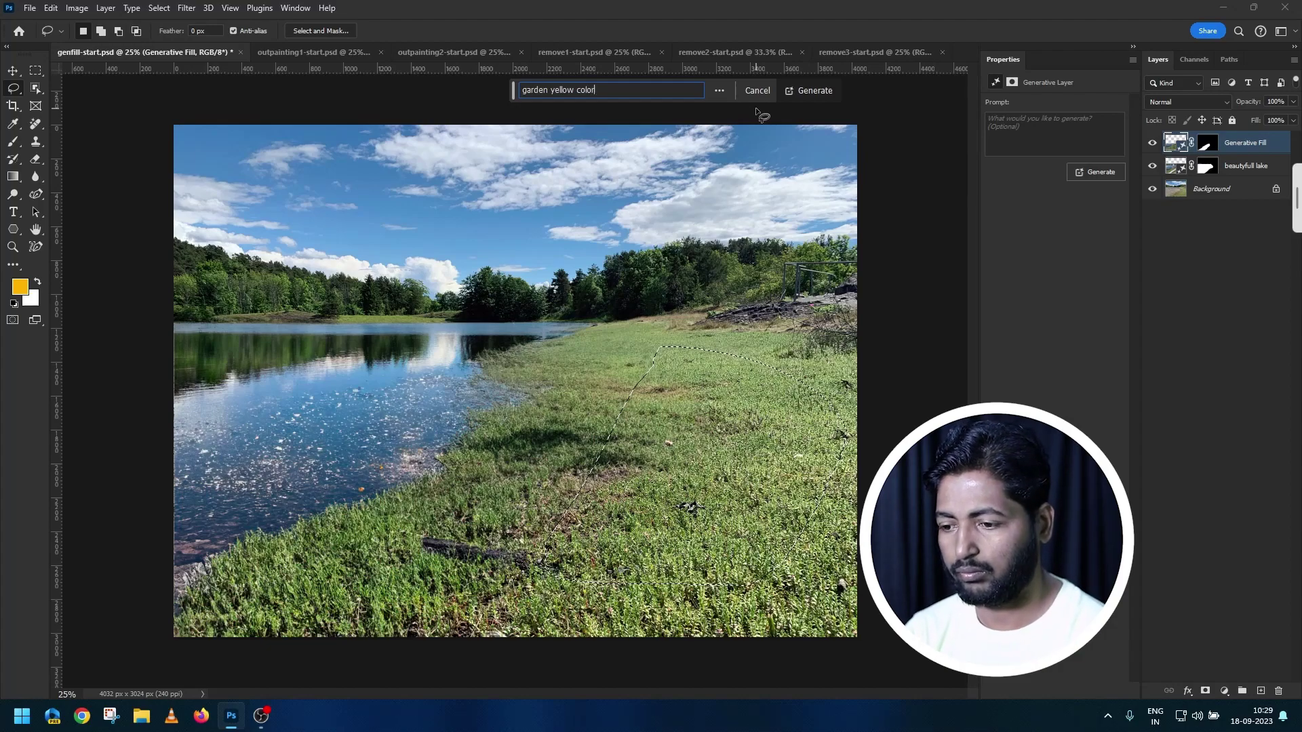
{"action": "type", "text": "bench"}
{"action": "key", "text": "Return"}
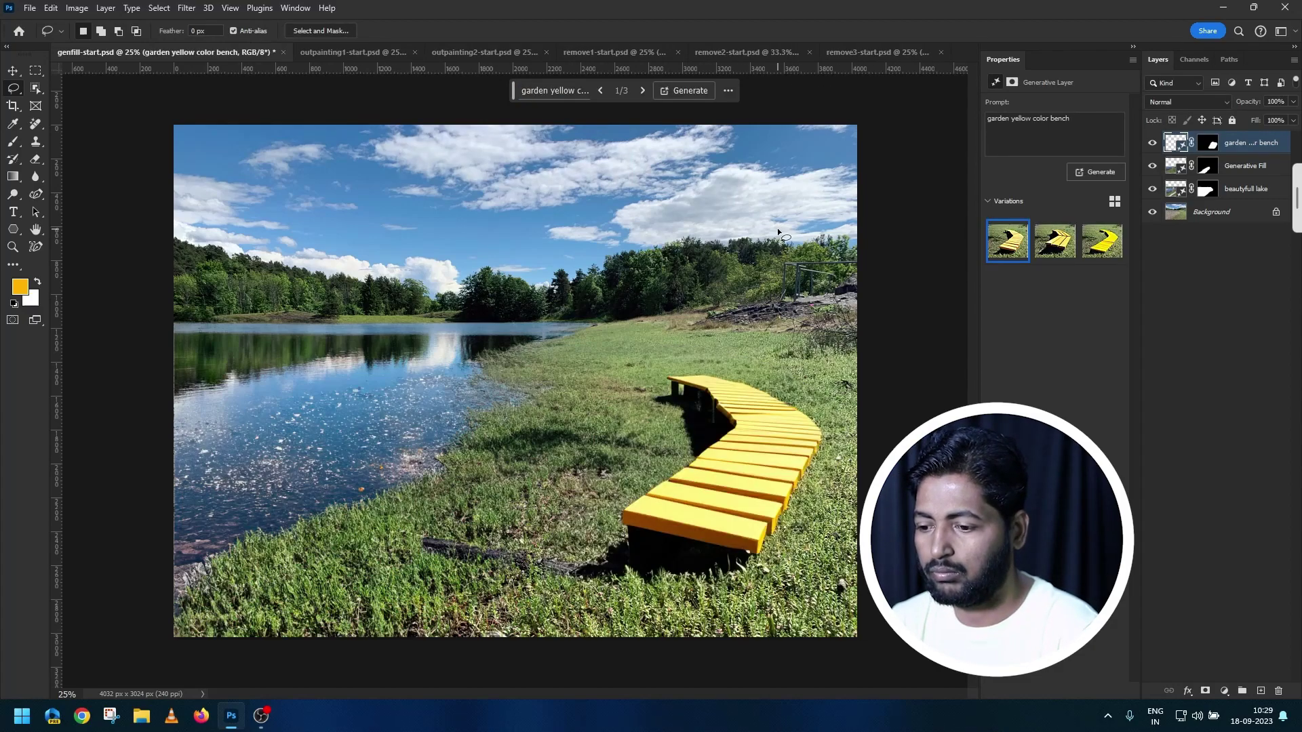
{"action": "left_click", "coordinate": [643, 95]}
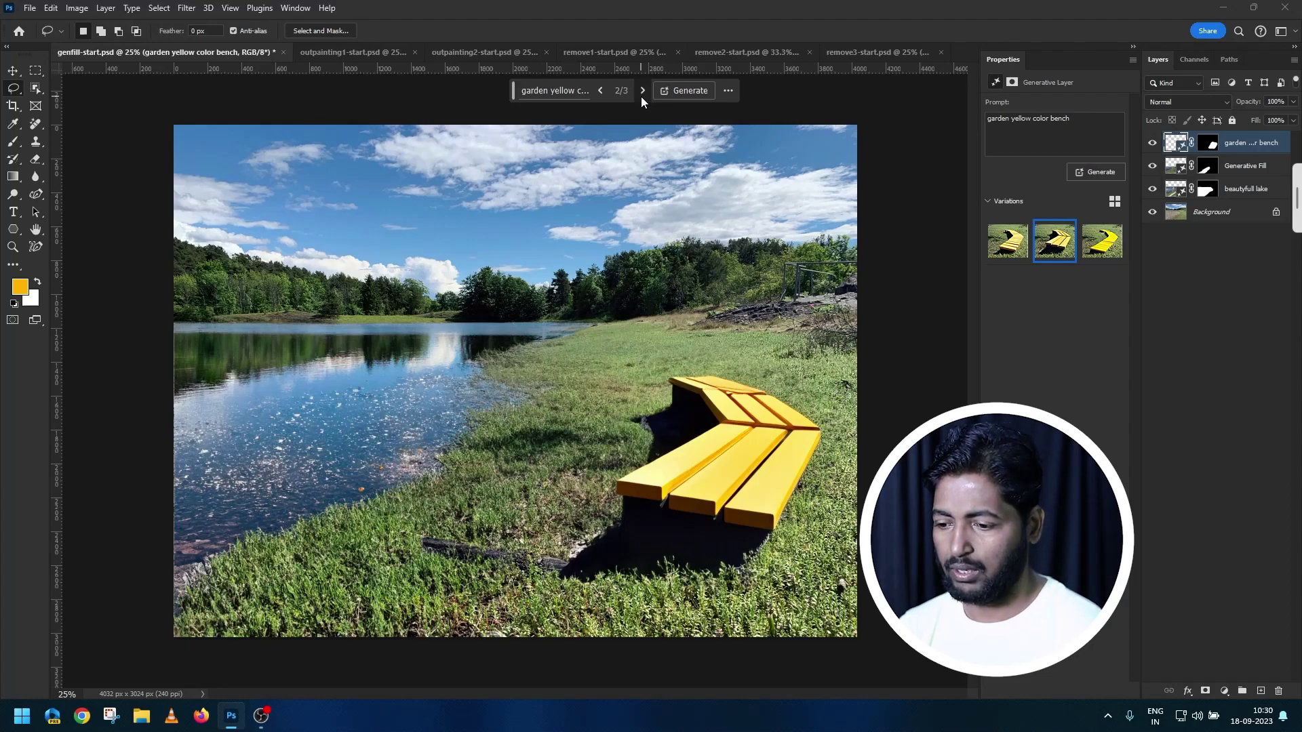
{"action": "left_click", "coordinate": [641, 96]}
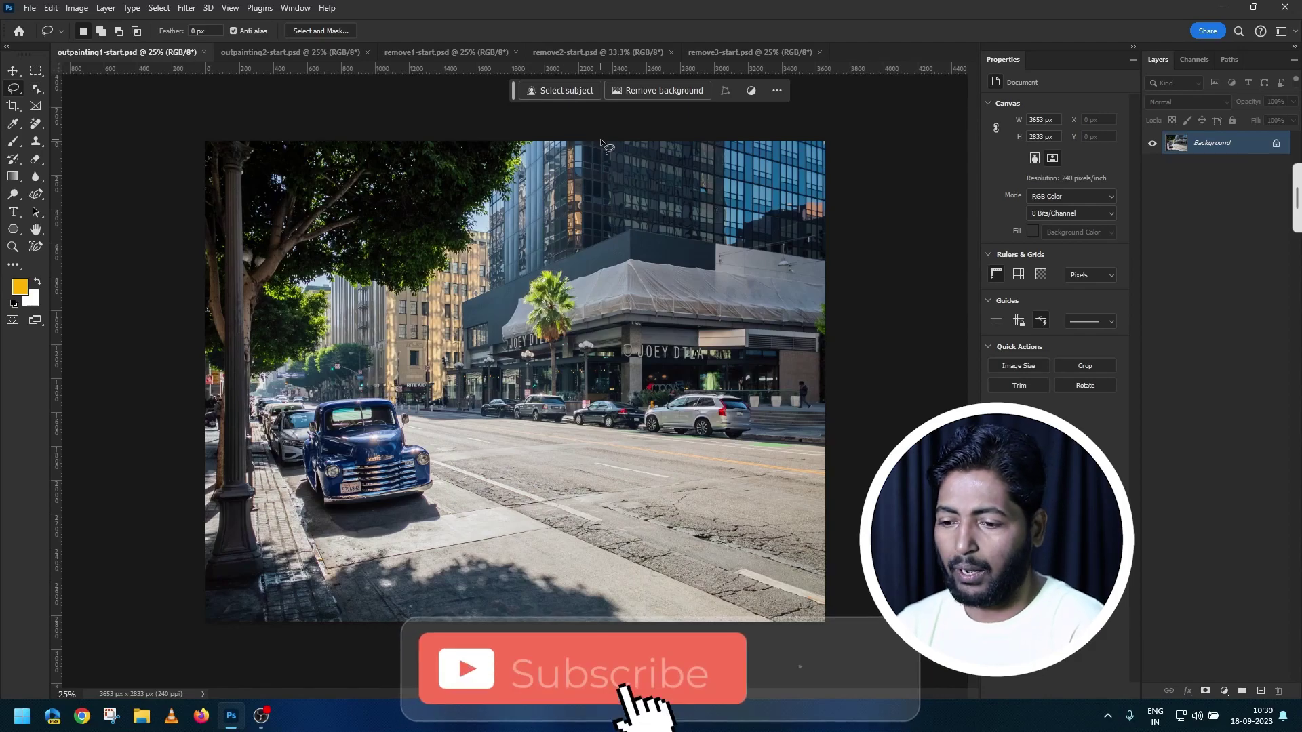
Step: On the outpainting1 street photo, unlock the Background into Layer 0 and start the Crop tool
{"action": "left_click", "coordinate": [259, 53]}
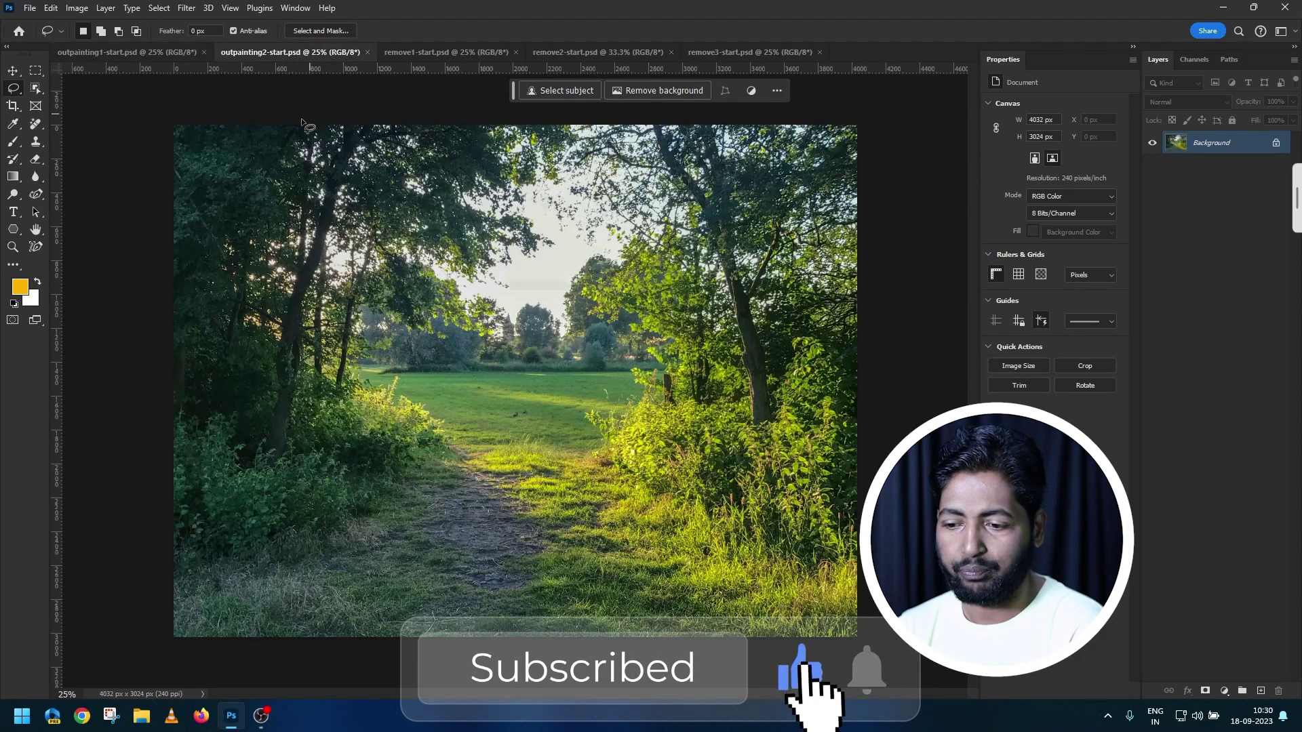
{"action": "left_click", "coordinate": [136, 52]}
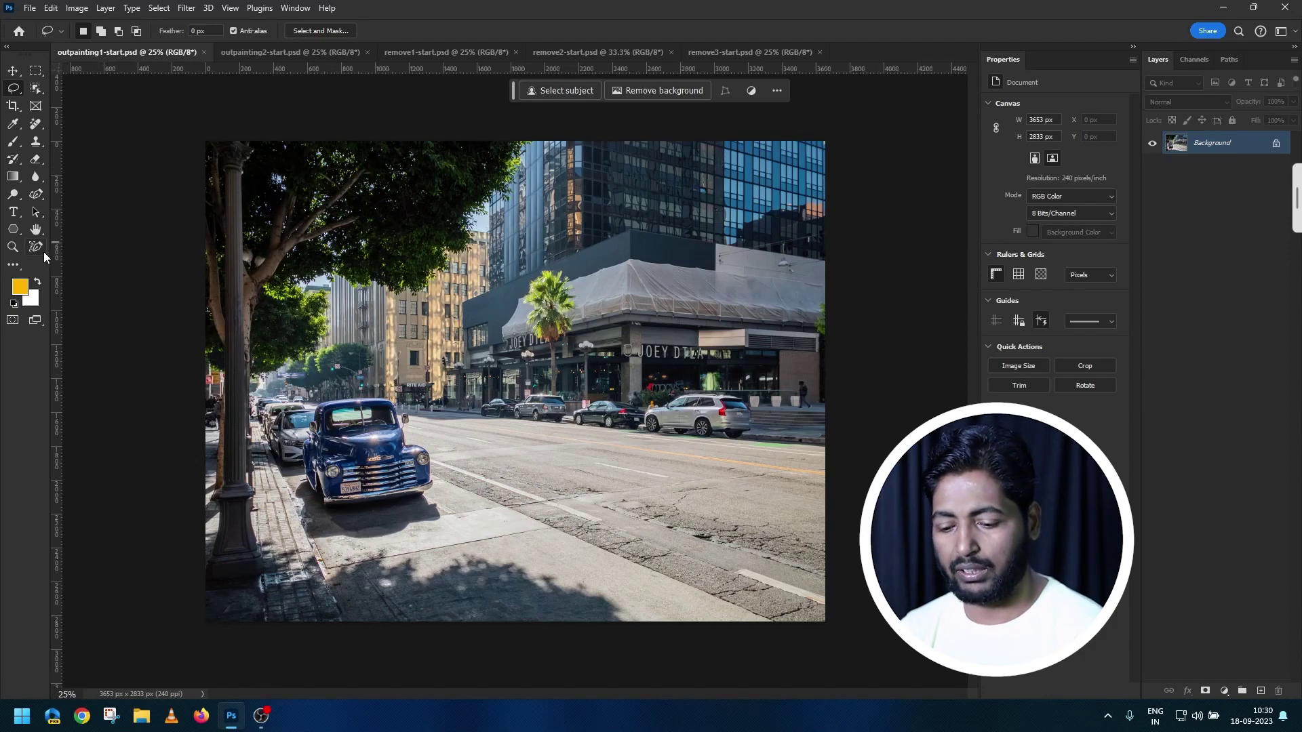
{"action": "left_click", "coordinate": [14, 71]}
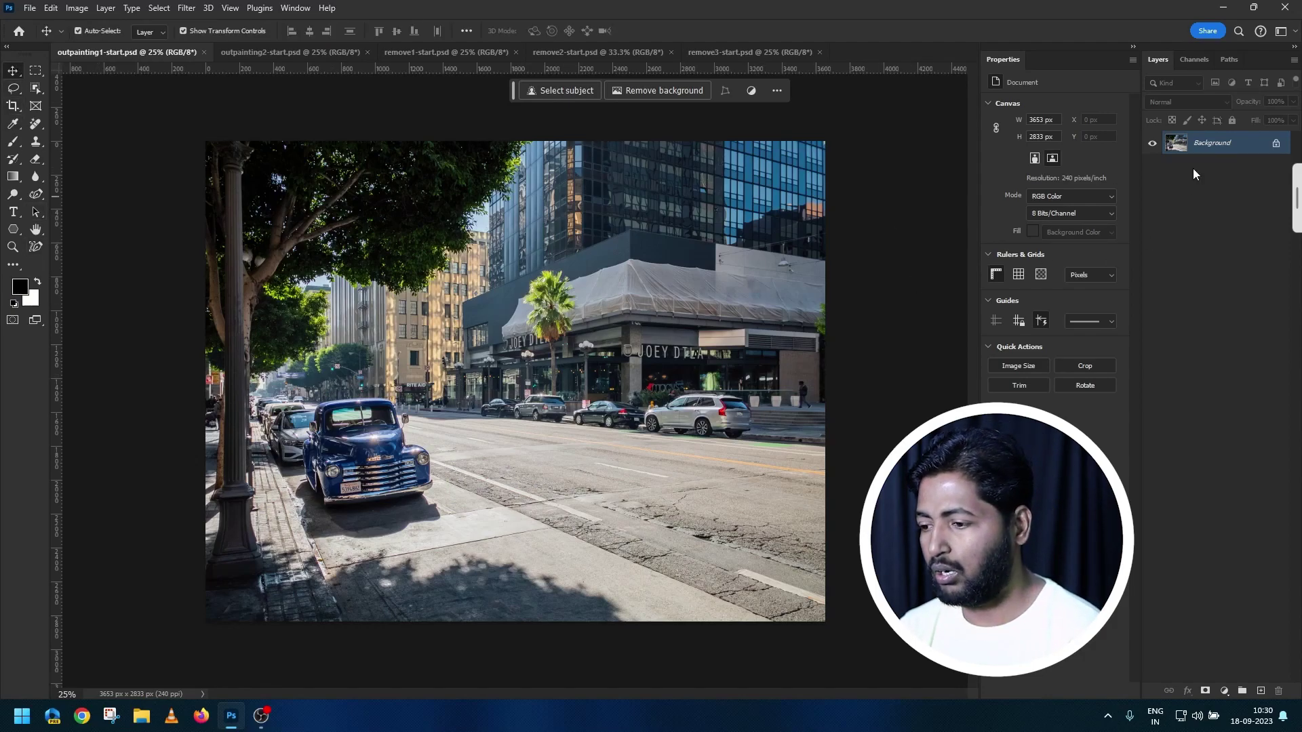
{"action": "left_click", "coordinate": [1275, 146]}
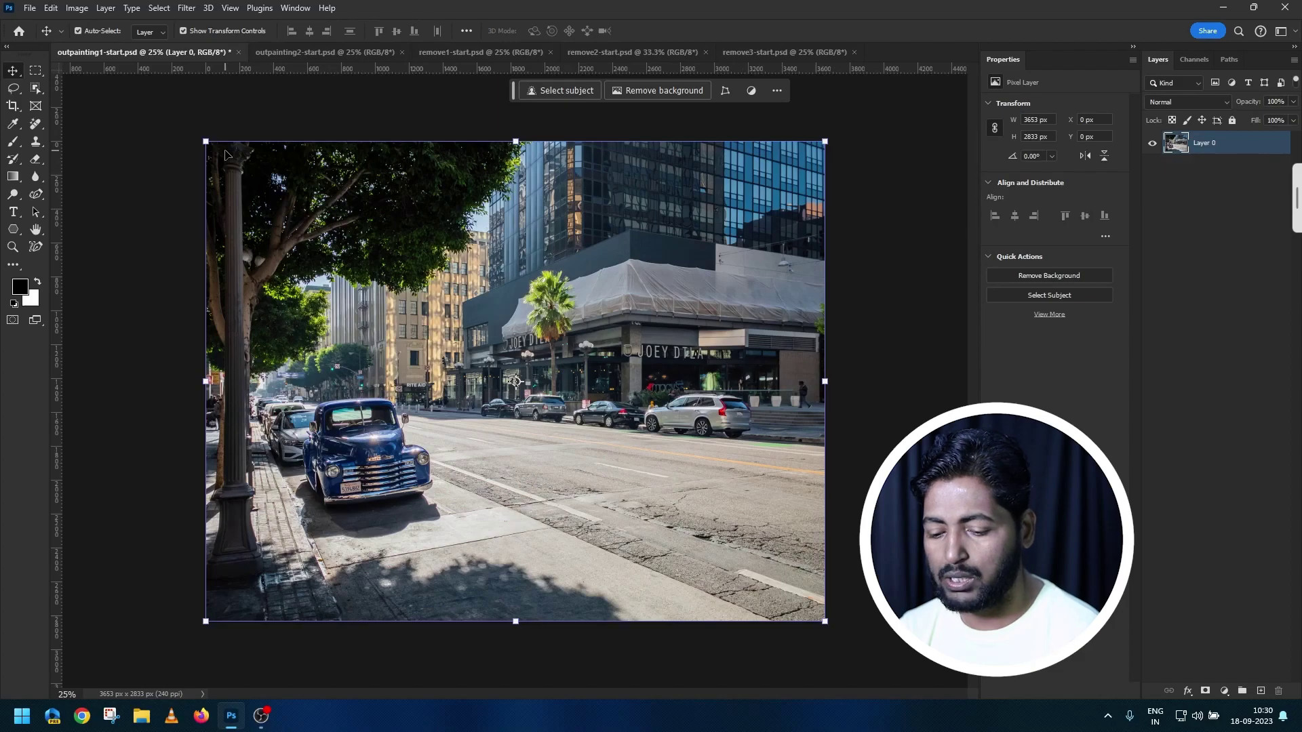
{"action": "key", "text": "c"}
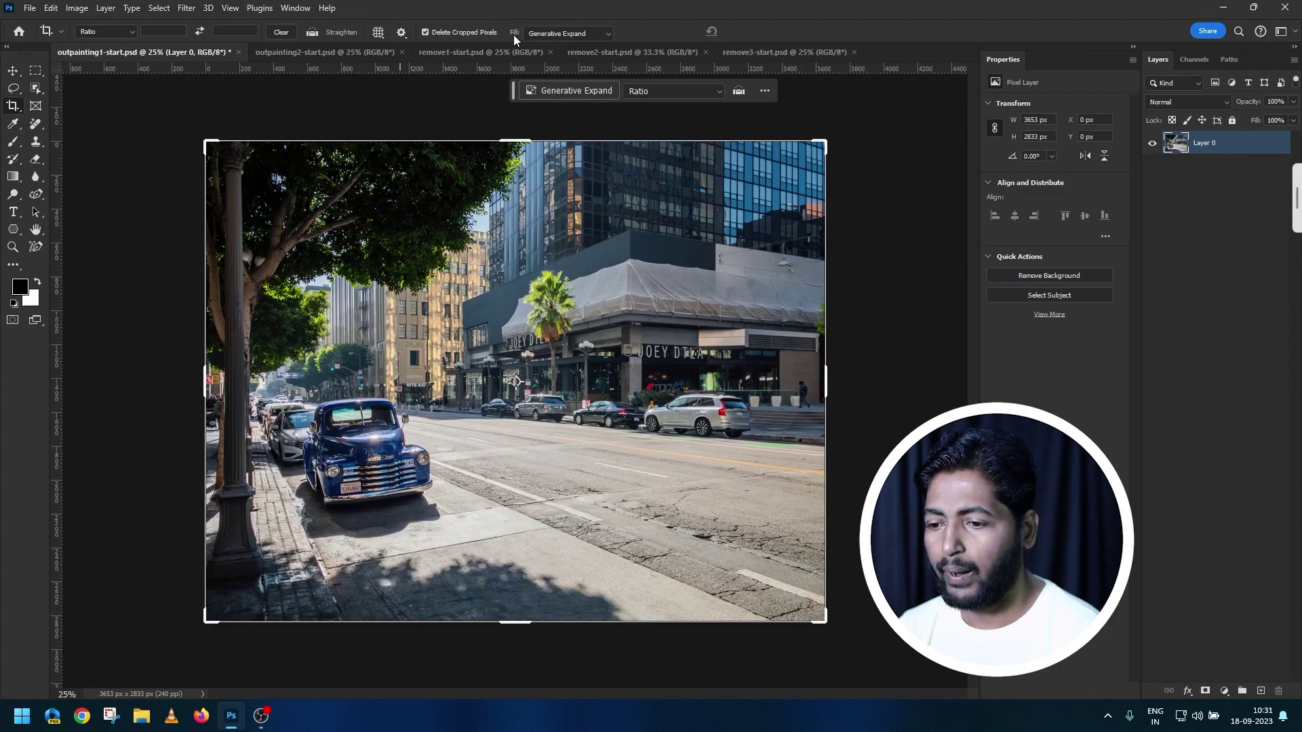
Step: Try a crop extended past the right edge with transparent fill, then undo it
{"action": "left_click", "coordinate": [580, 36]}
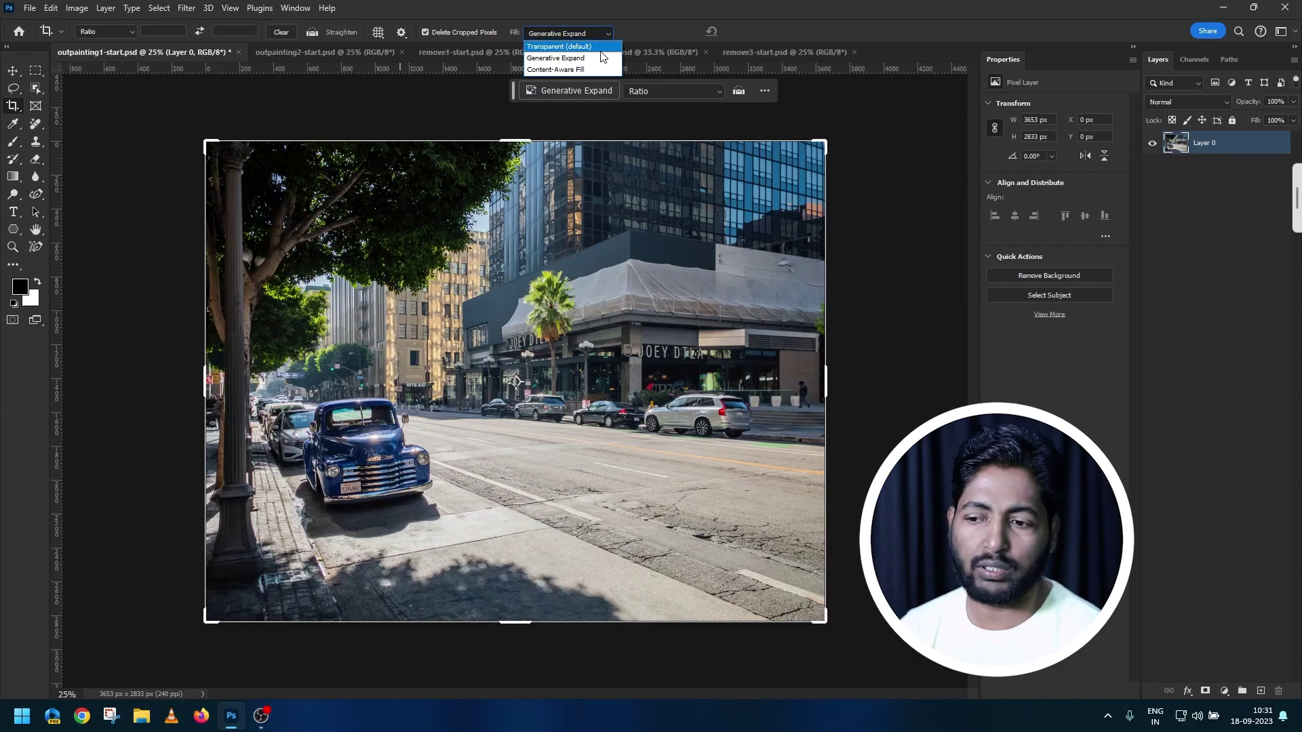
{"action": "left_click", "coordinate": [589, 46]}
{"action": "left_click_drag", "start_coordinate": [822, 382], "coordinate": [852, 372]}
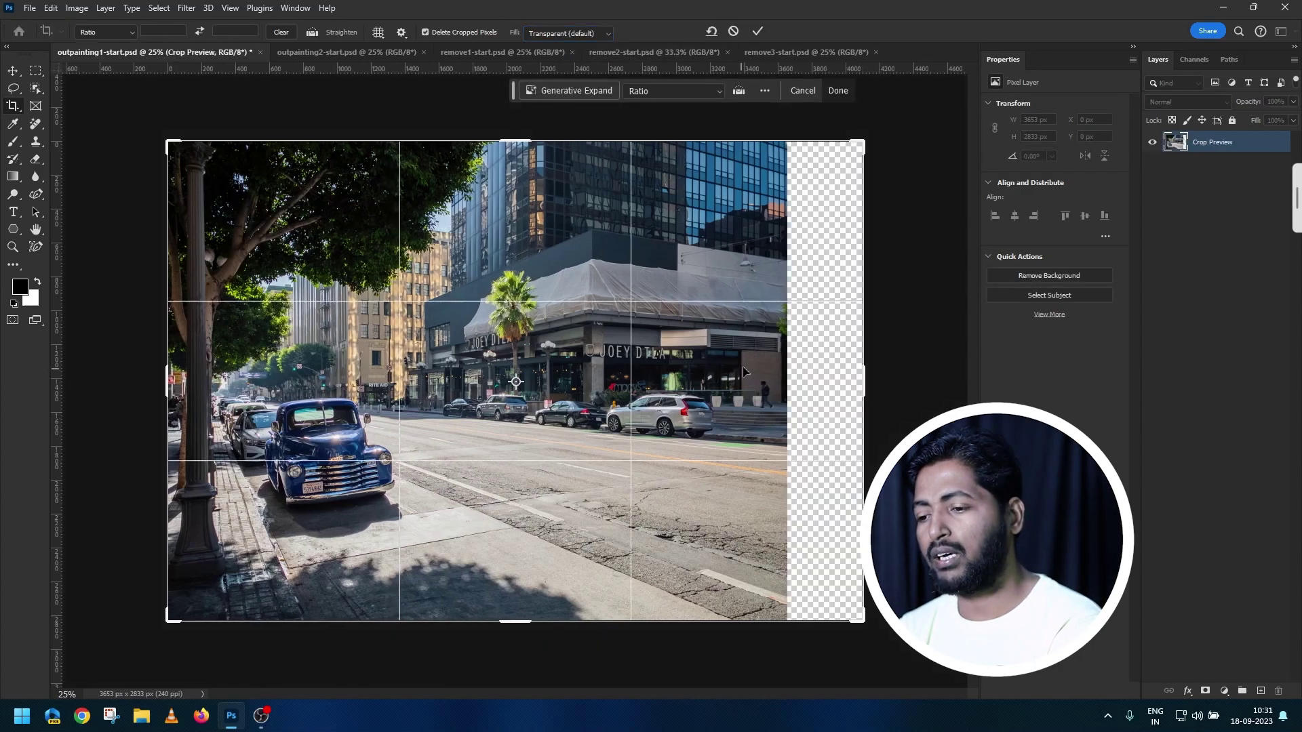
{"action": "key", "text": "Return"}
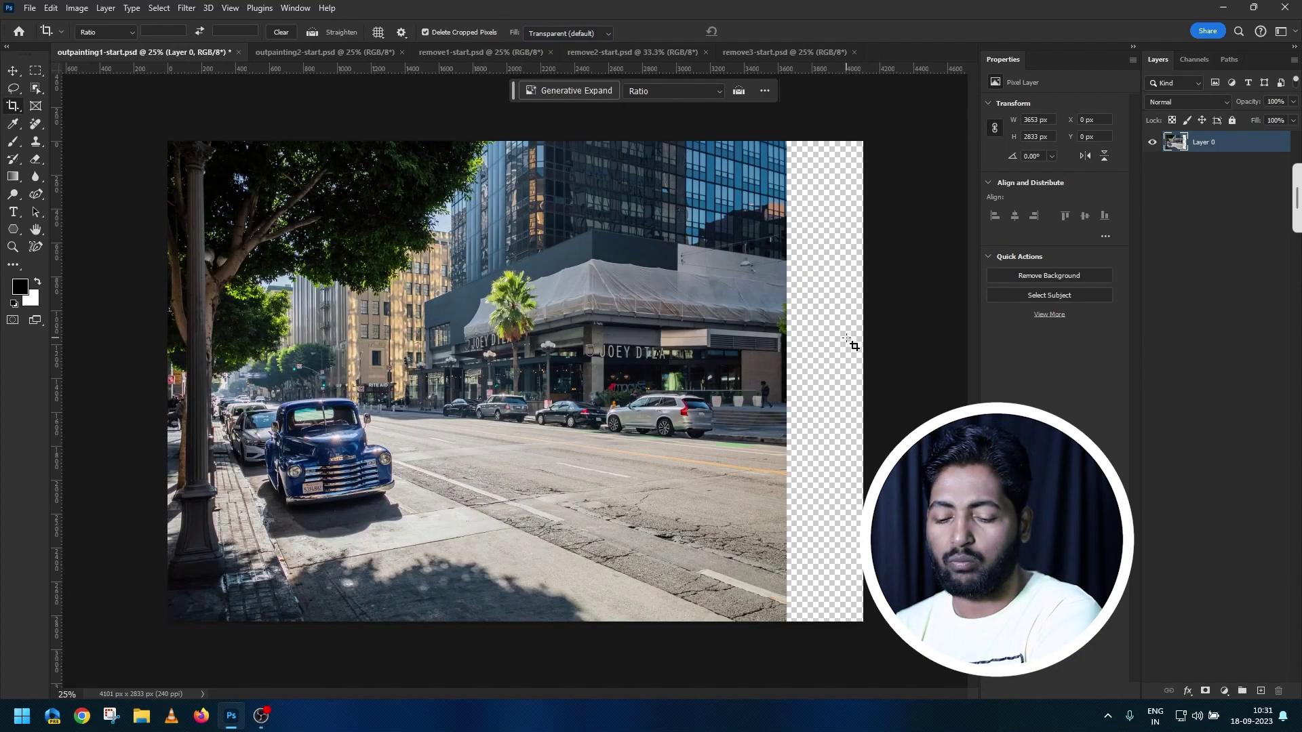
{"action": "key", "text": "ctrl+z"}
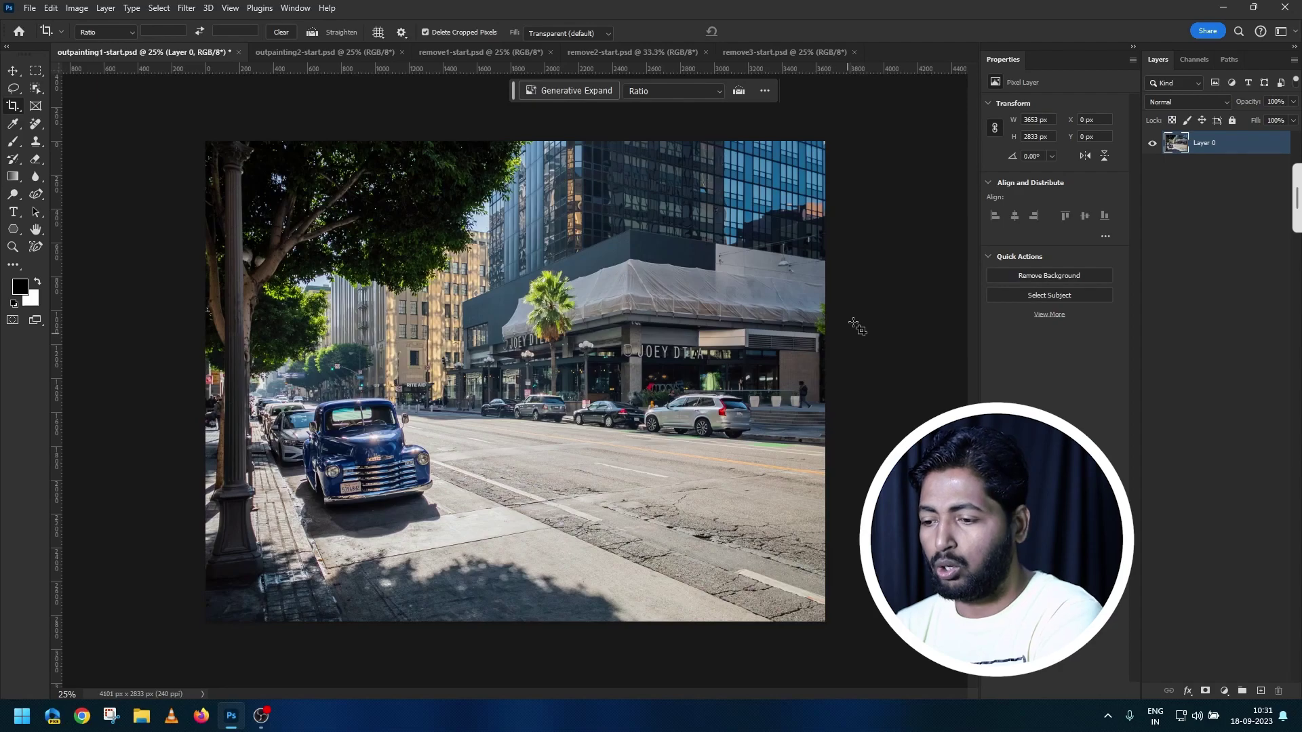
Step: Widen the crop rightward to 4893 px with Generative Expand as the fill
{"action": "left_click", "coordinate": [590, 35]}
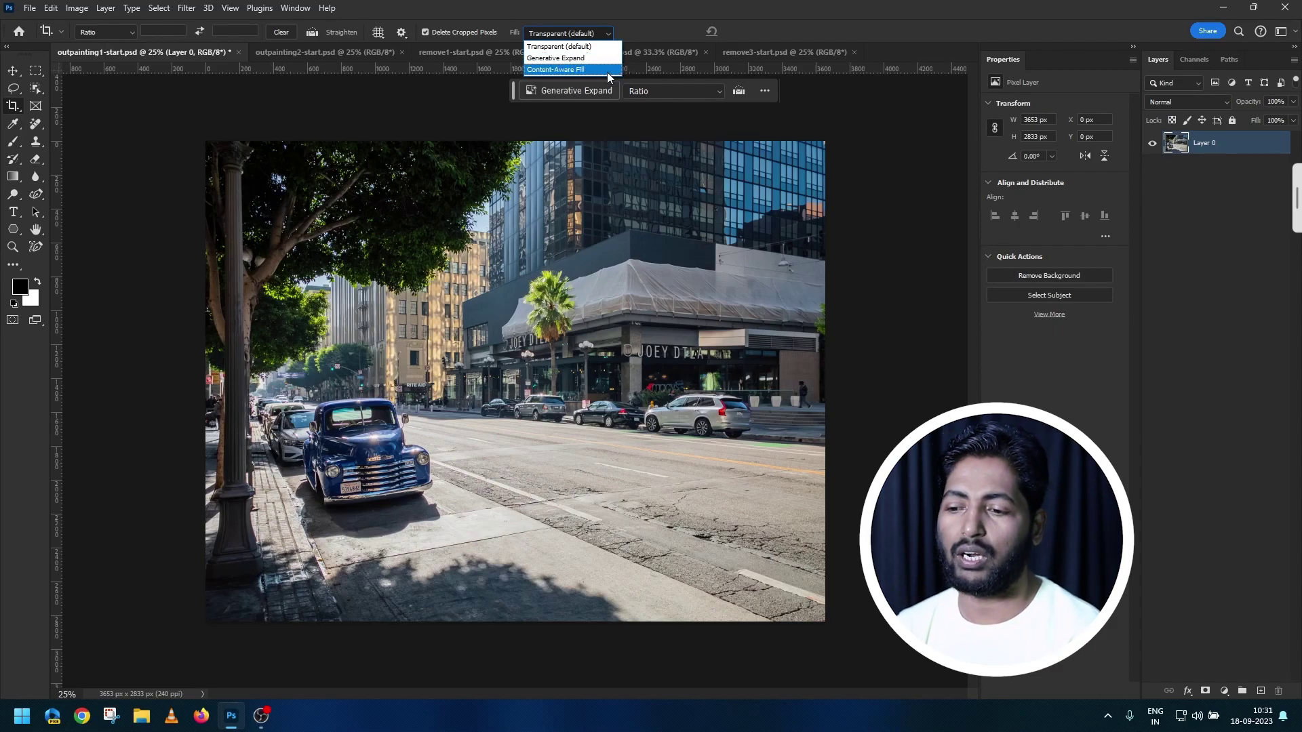
{"action": "key", "text": "Escape"}
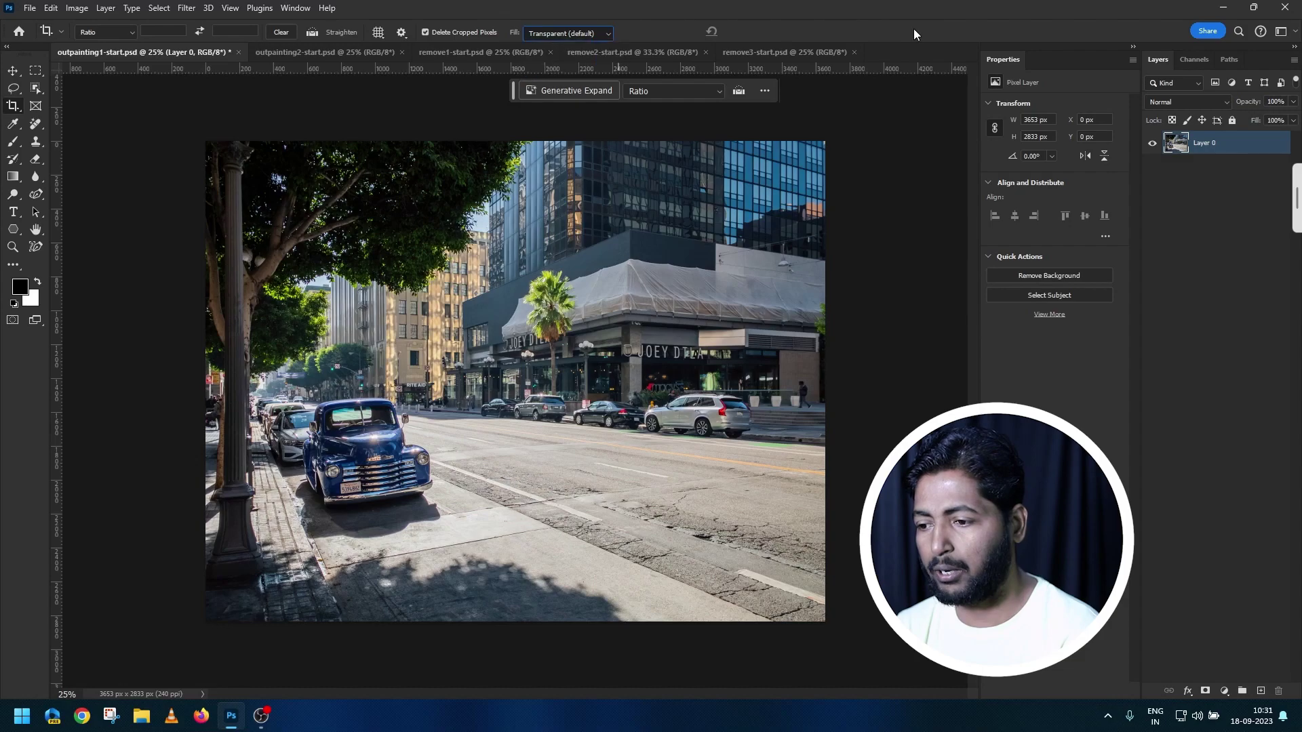
{"action": "left_click", "coordinate": [396, 251]}
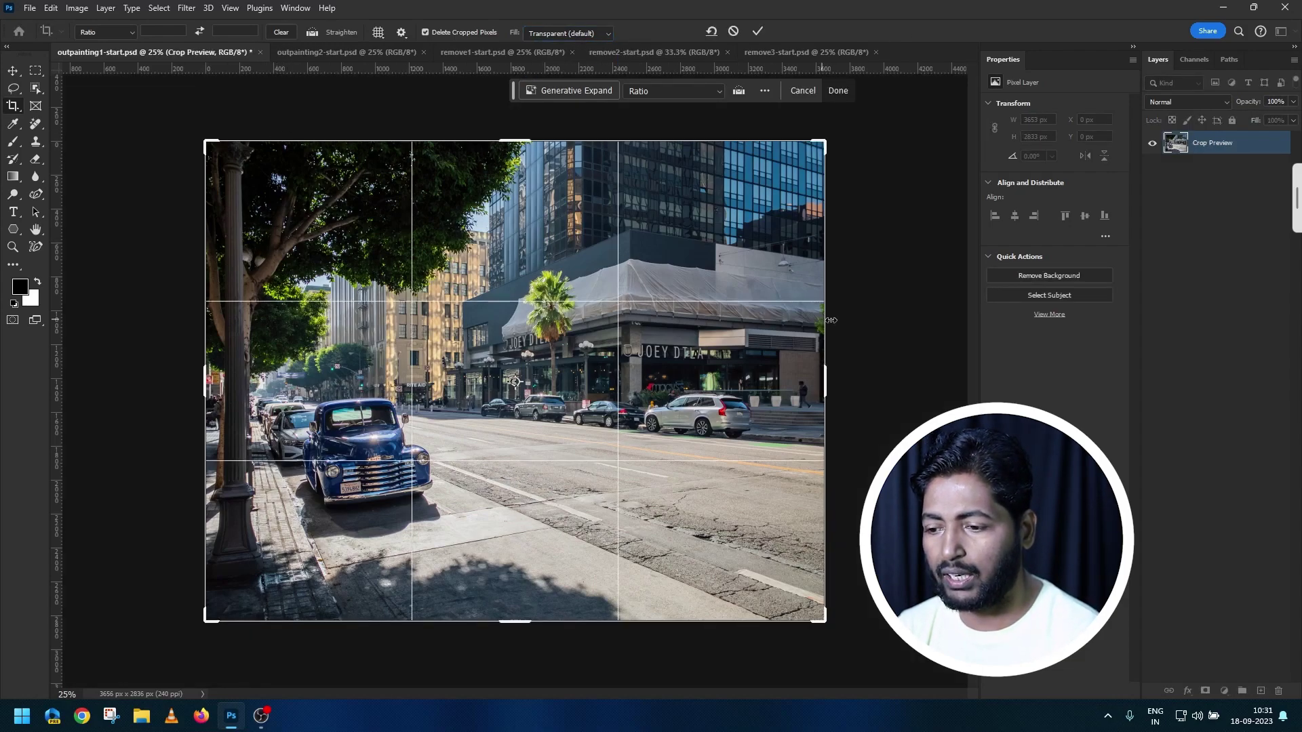
{"action": "left_click_drag", "start_coordinate": [826, 380], "coordinate": [914, 384]}
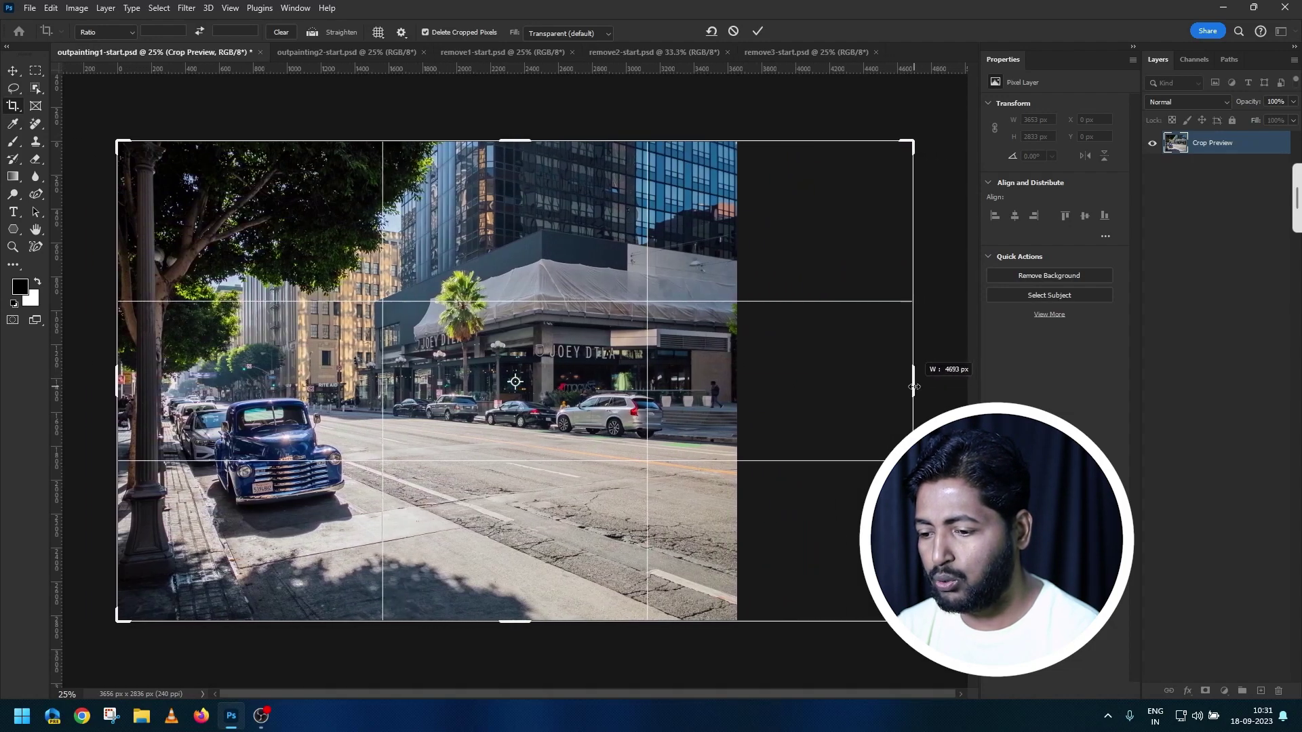
{"action": "mouse_move", "coordinate": [914, 384]}
{"action": "left_mouse_down"}
{"action": "mouse_move", "coordinate": [888, 380]}
{"action": "mouse_move", "coordinate": [931, 384]}
{"action": "left_mouse_up"}
{"action": "left_click", "coordinate": [608, 34]}
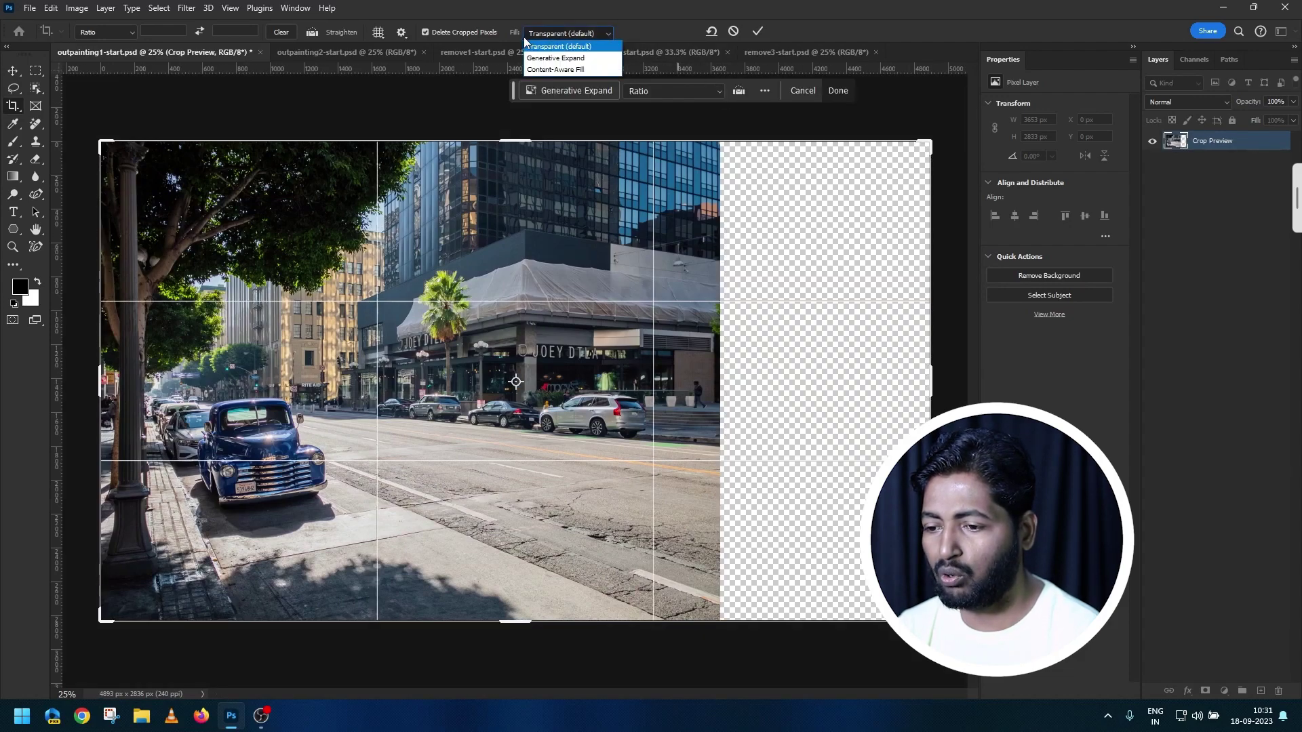
{"action": "left_click", "coordinate": [558, 59]}
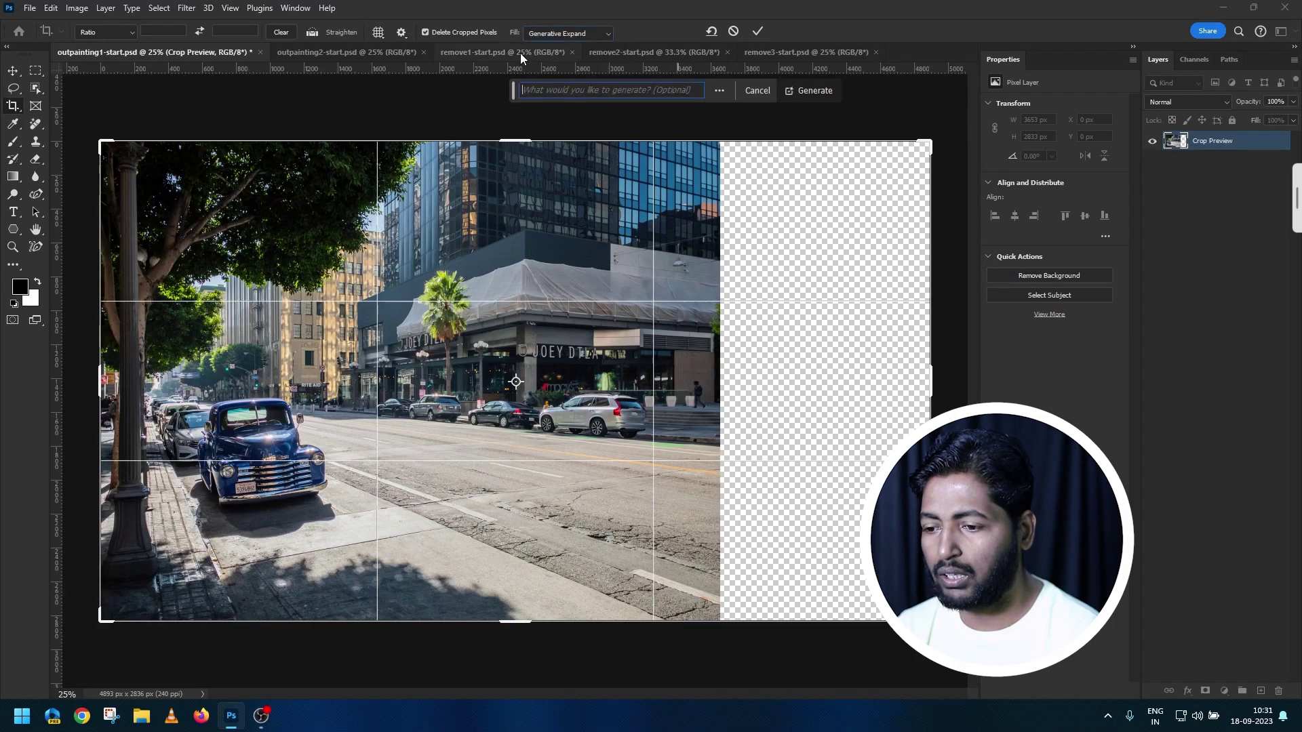
Step: Generate the street-photo expansion, keep variation 3/3, and close the document
{"action": "left_click", "coordinate": [810, 90]}
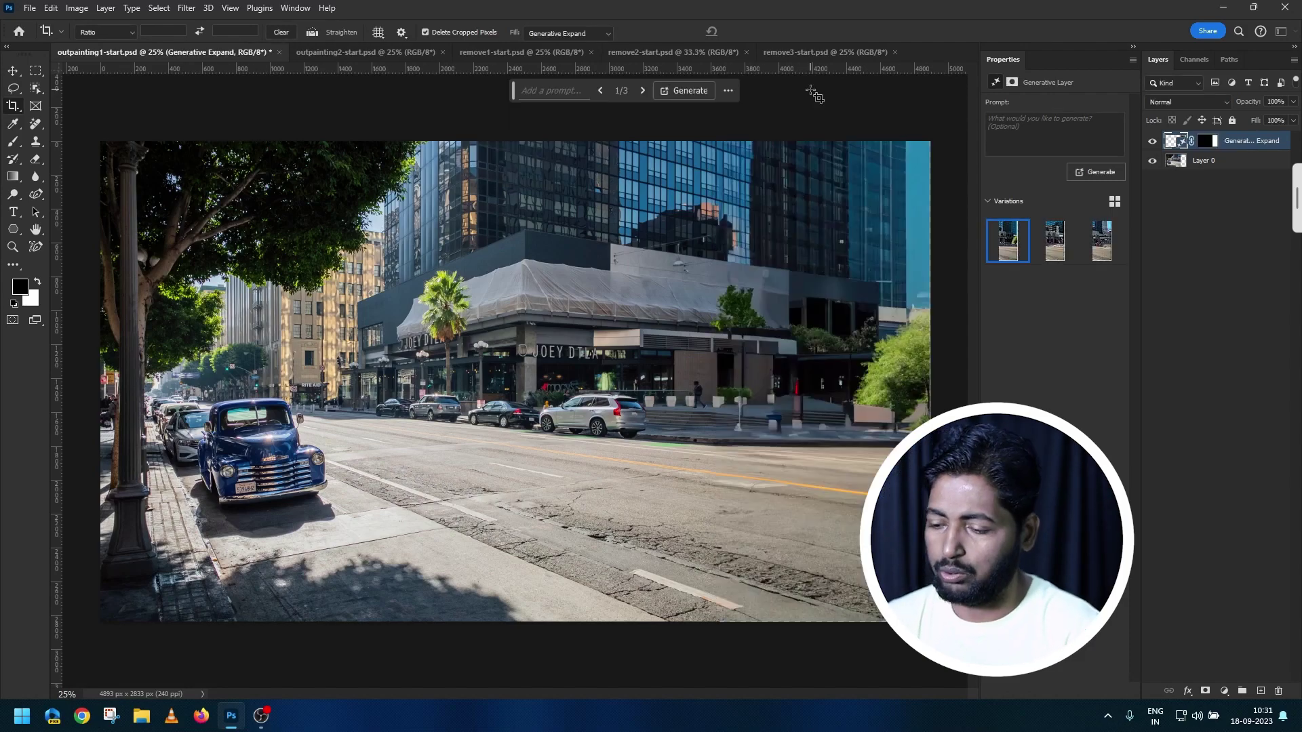
{"action": "left_click", "coordinate": [642, 90]}
{"action": "left_click", "coordinate": [642, 90]}
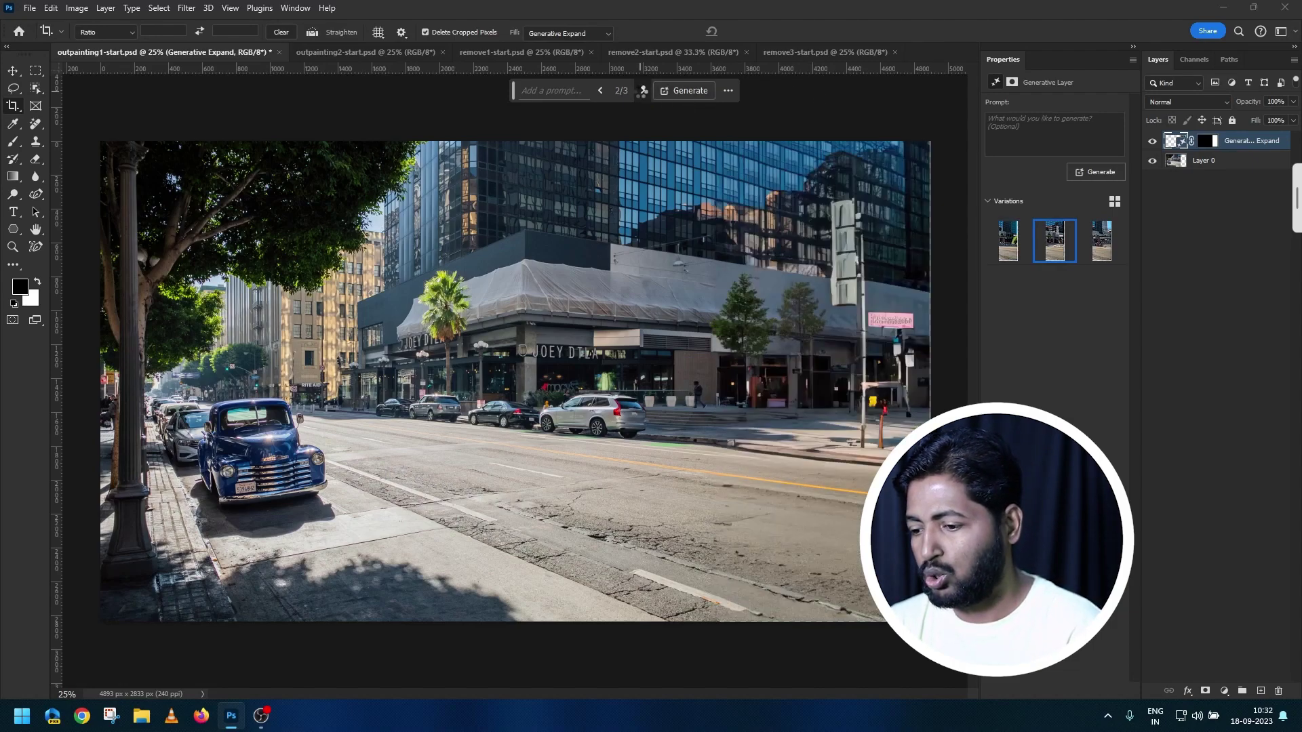
{"action": "left_click", "coordinate": [641, 90]}
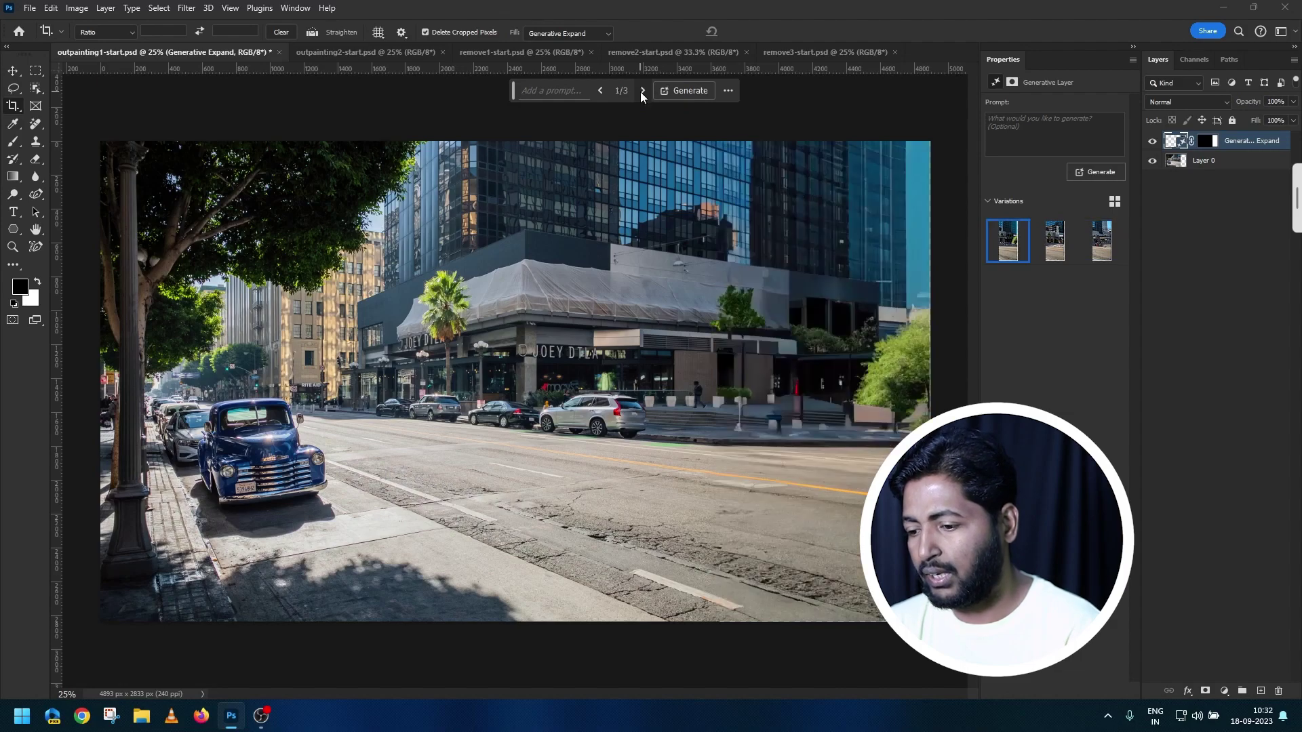
{"action": "left_click", "coordinate": [641, 90]}
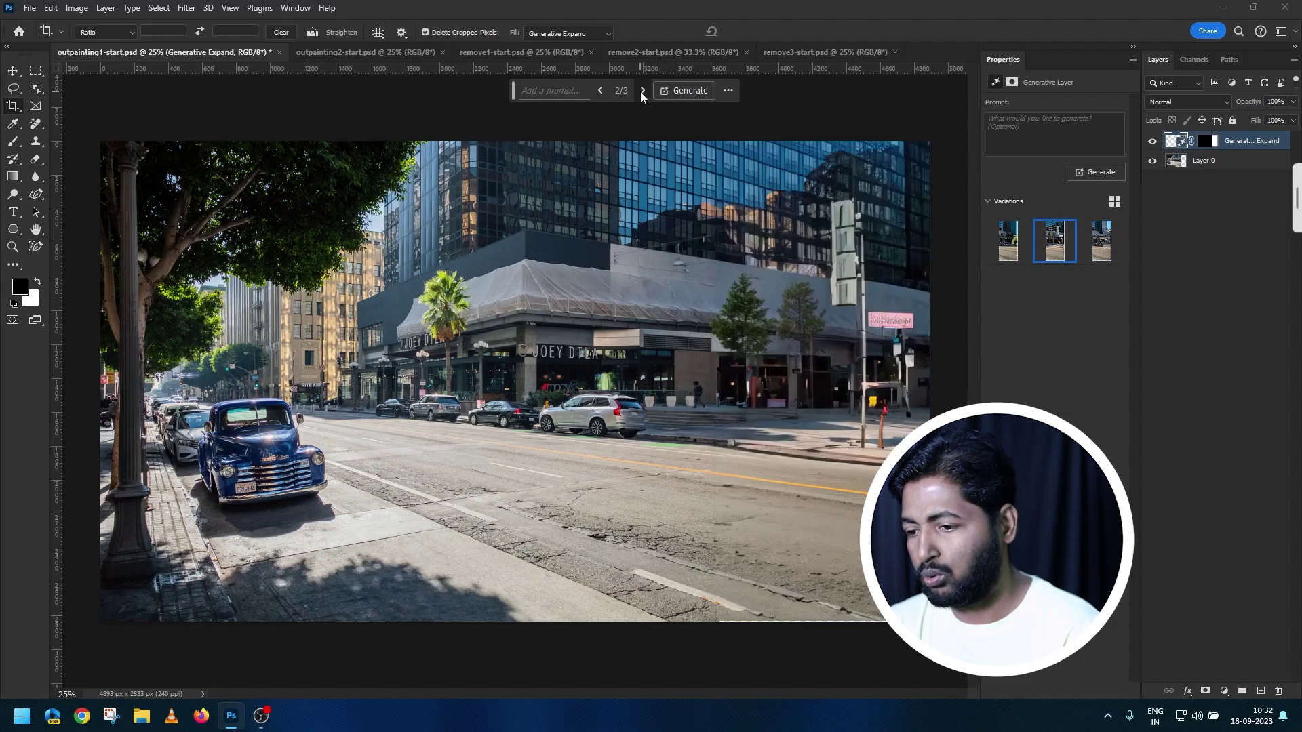
{"action": "left_click", "coordinate": [642, 90]}
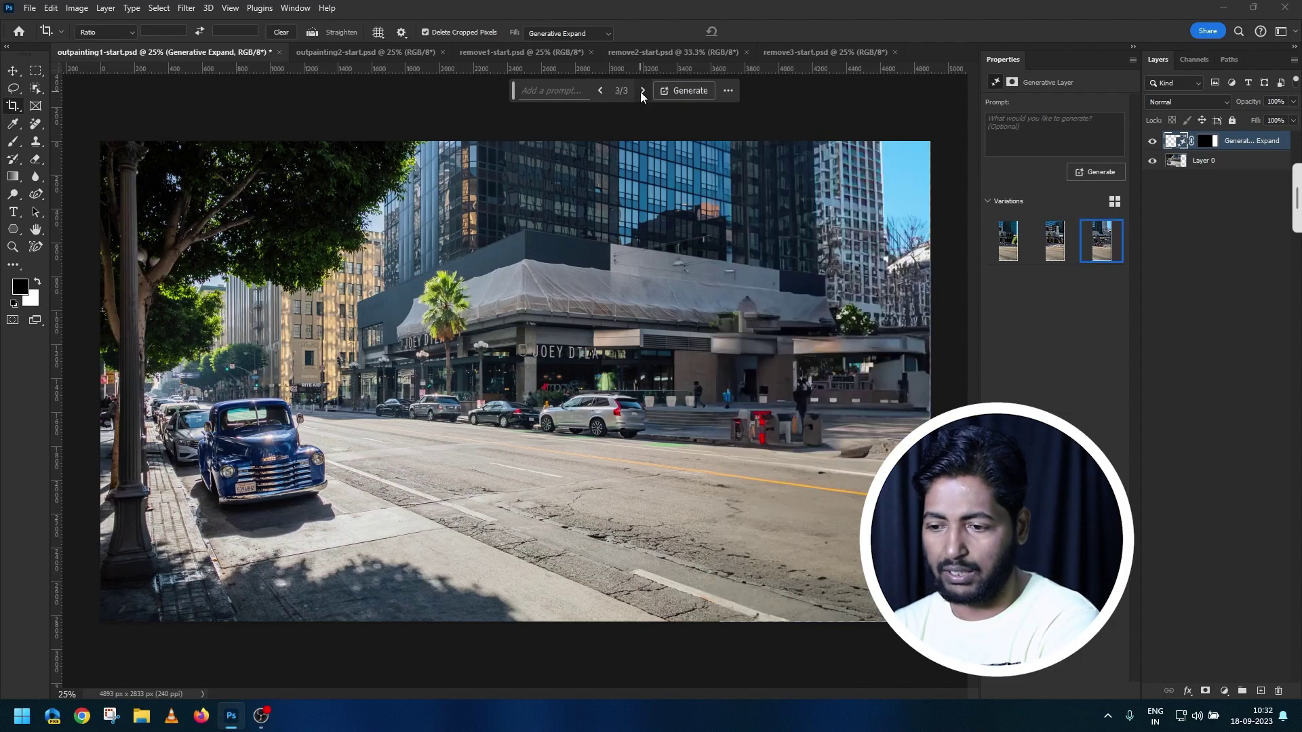
{"action": "key", "text": "ctrl+w"}
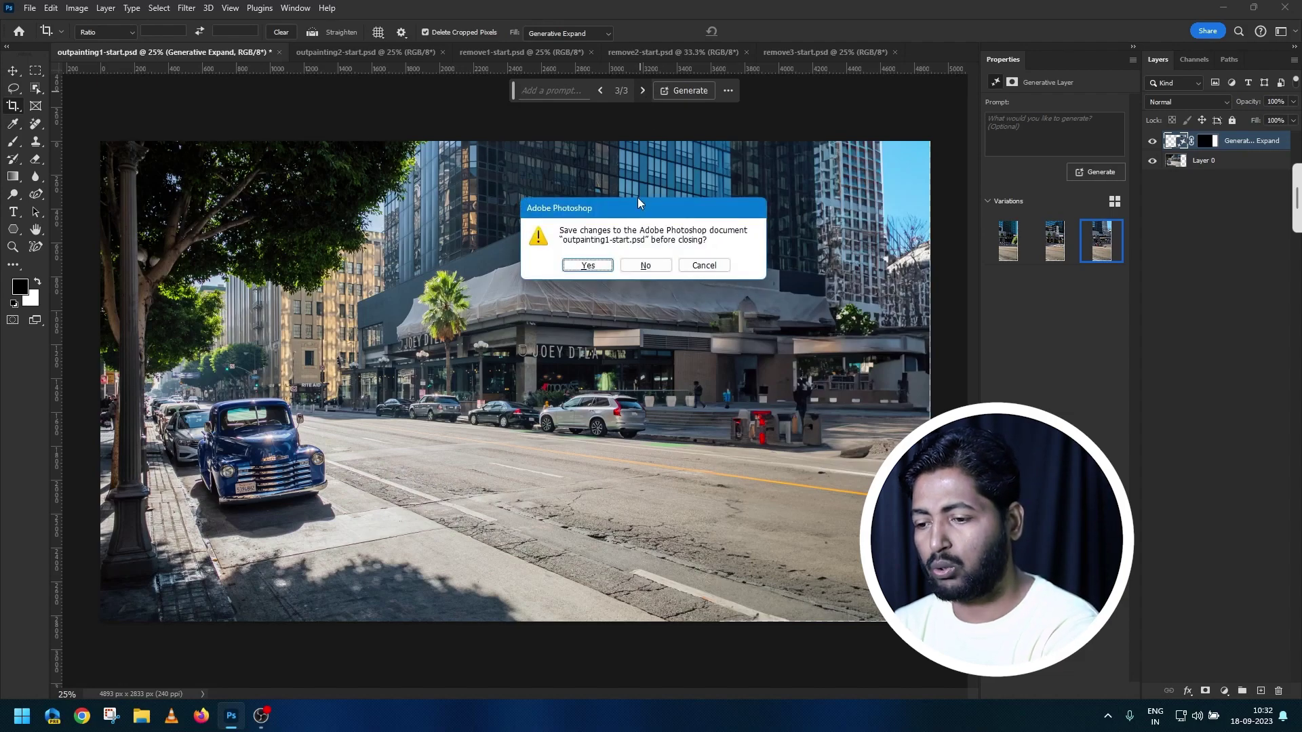
Step: Close the street photo without saving and unlock the forest photo's Background layer
{"action": "left_click", "coordinate": [647, 269]}
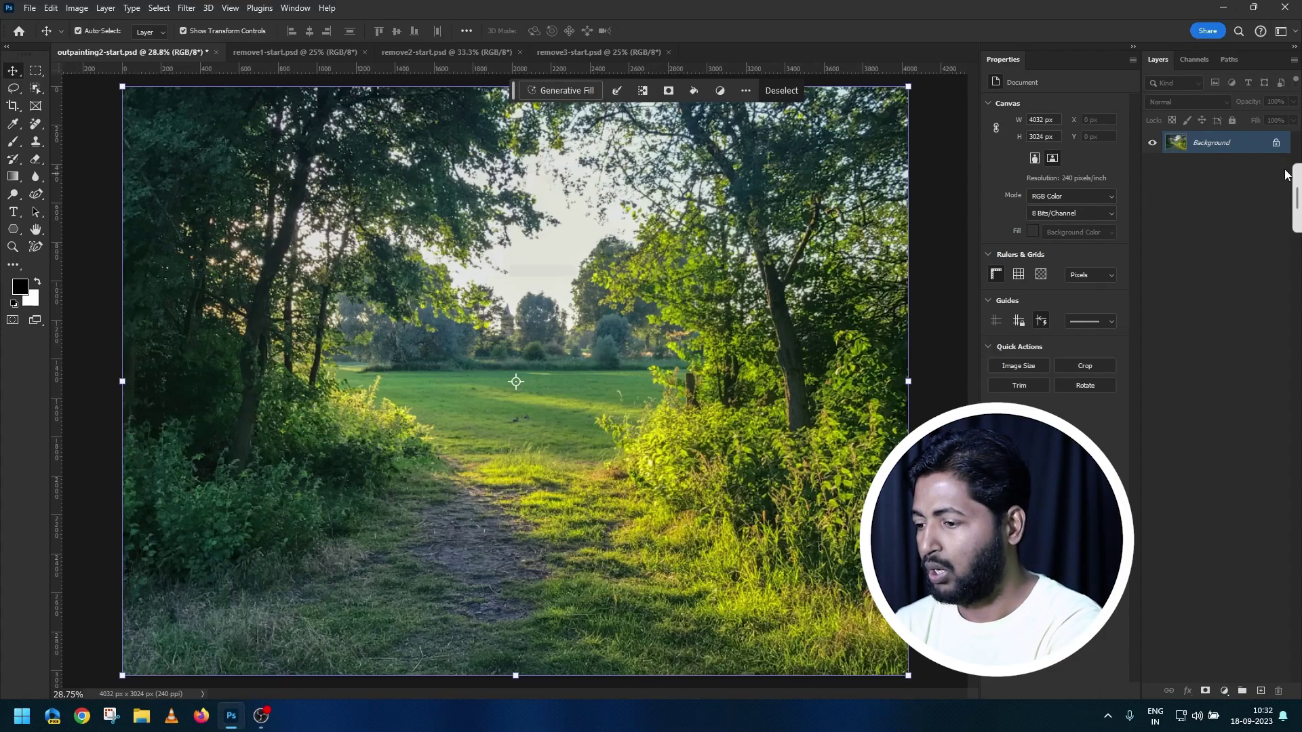
{"action": "left_click", "coordinate": [1275, 144]}
{"action": "scroll", "coordinate": [793, 181], "scroll_direction": "down", "scroll_amount": 3, "text": "alt"}
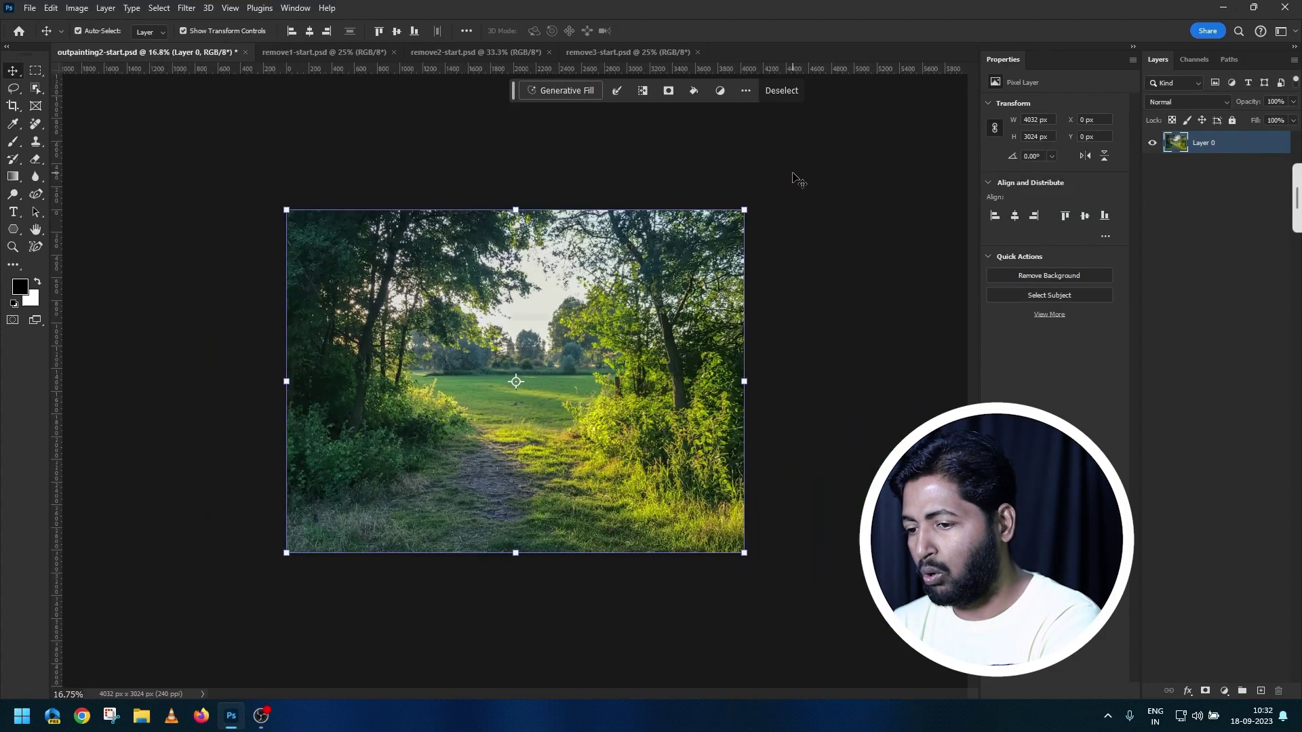
Step: Widen the forest photo's crop symmetrically on both sides to 6108 px
{"action": "key", "text": "c"}
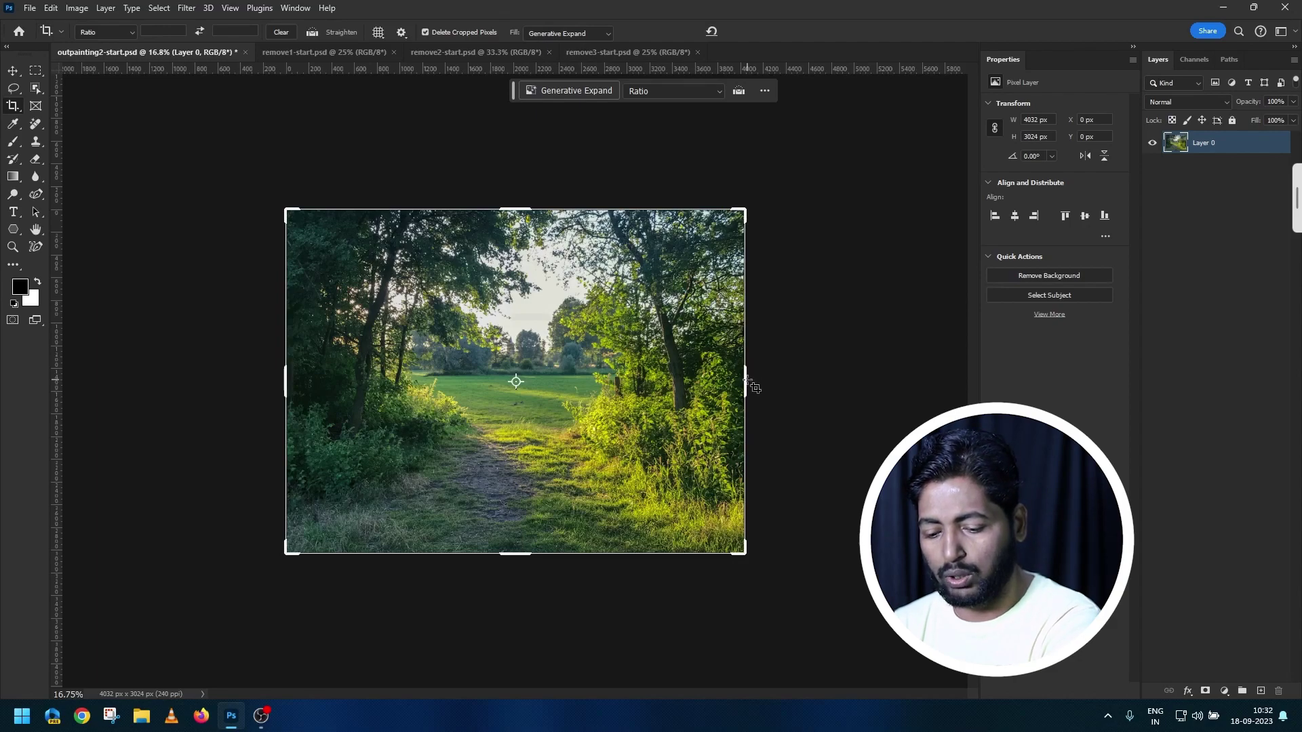
{"action": "left_click_drag", "start_coordinate": [744, 380], "coordinate": [857, 388]}
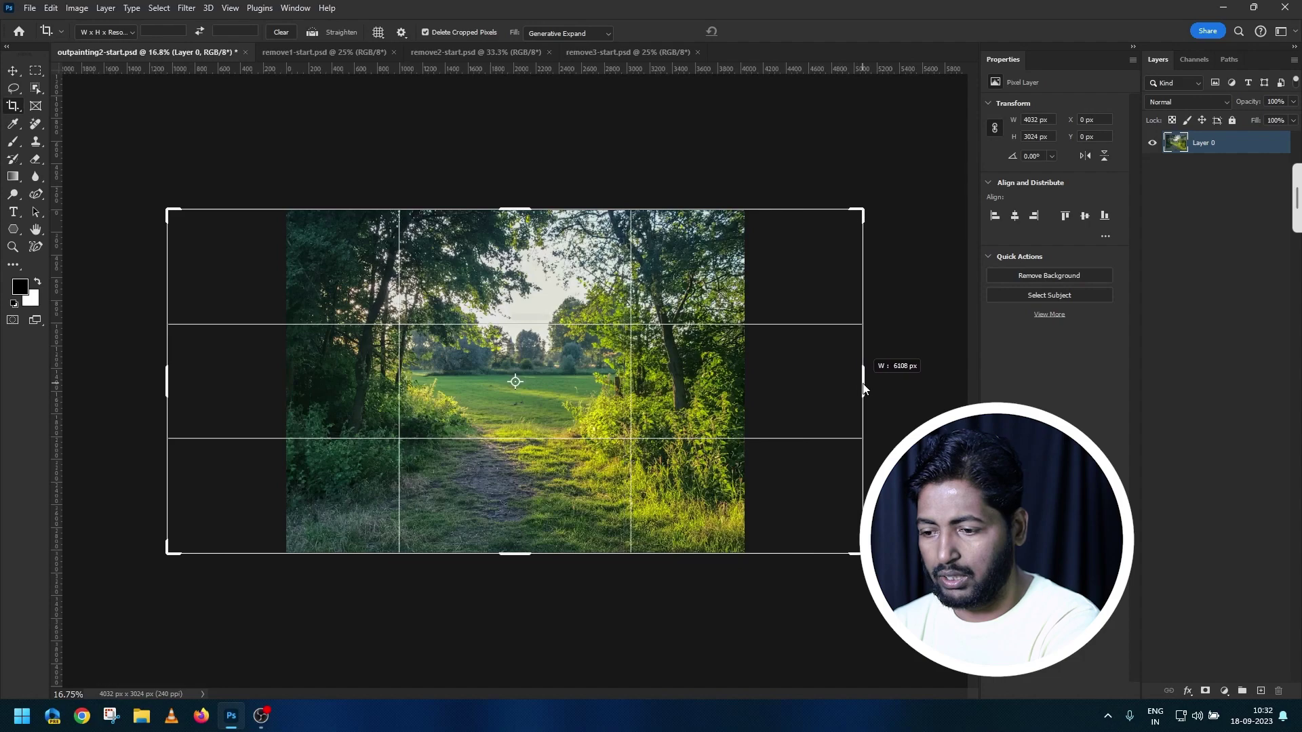
{"action": "left_click_drag", "start_coordinate": [855, 387], "coordinate": [863, 387]}
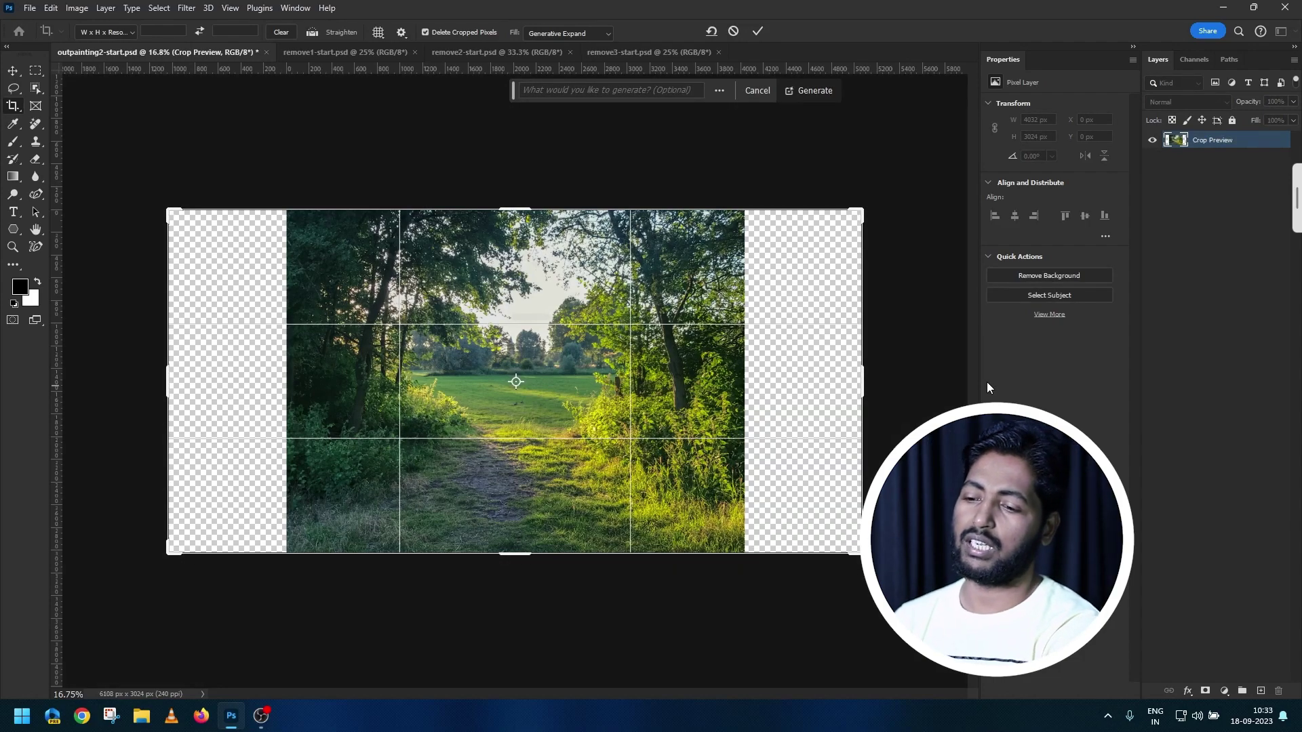
Step: Generate foliage for both side margins, keep variation 1/3, and stamp visible layers into Layer 1
{"action": "left_click", "coordinate": [822, 91]}
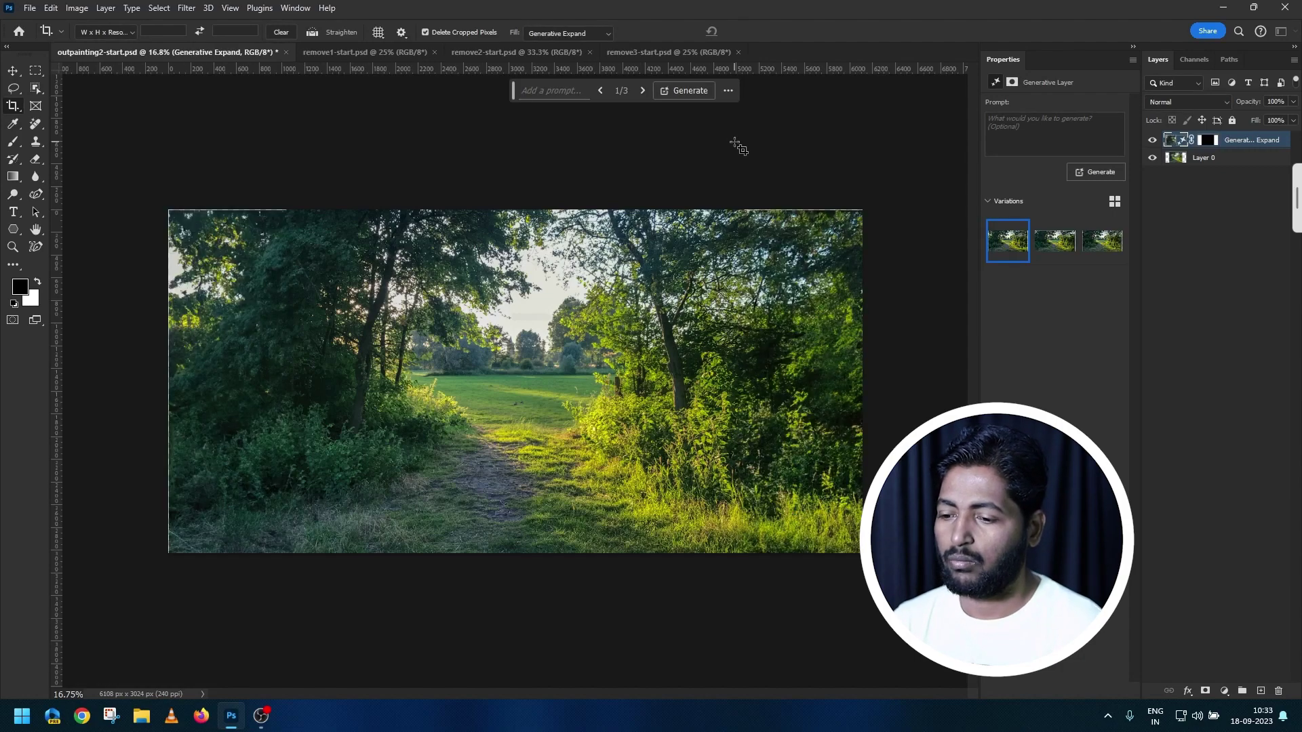
{"action": "left_click", "coordinate": [641, 90]}
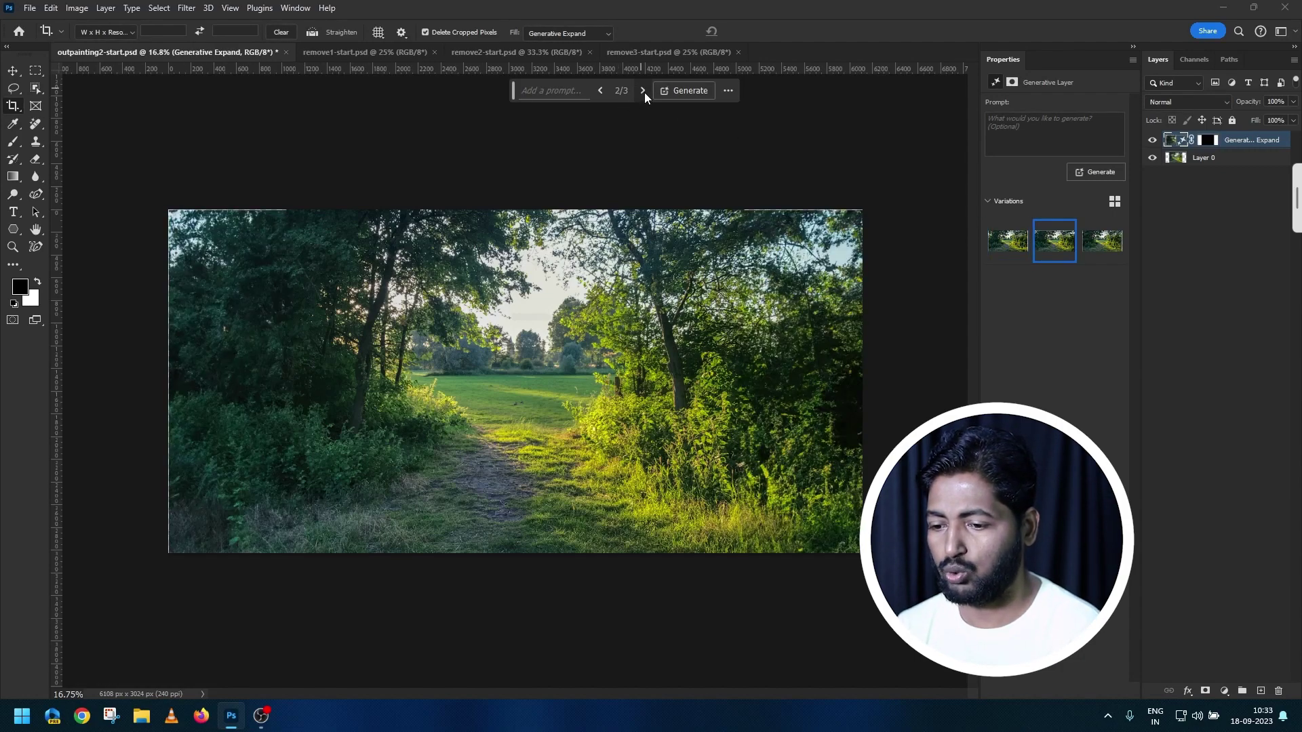
{"action": "left_click", "coordinate": [643, 91]}
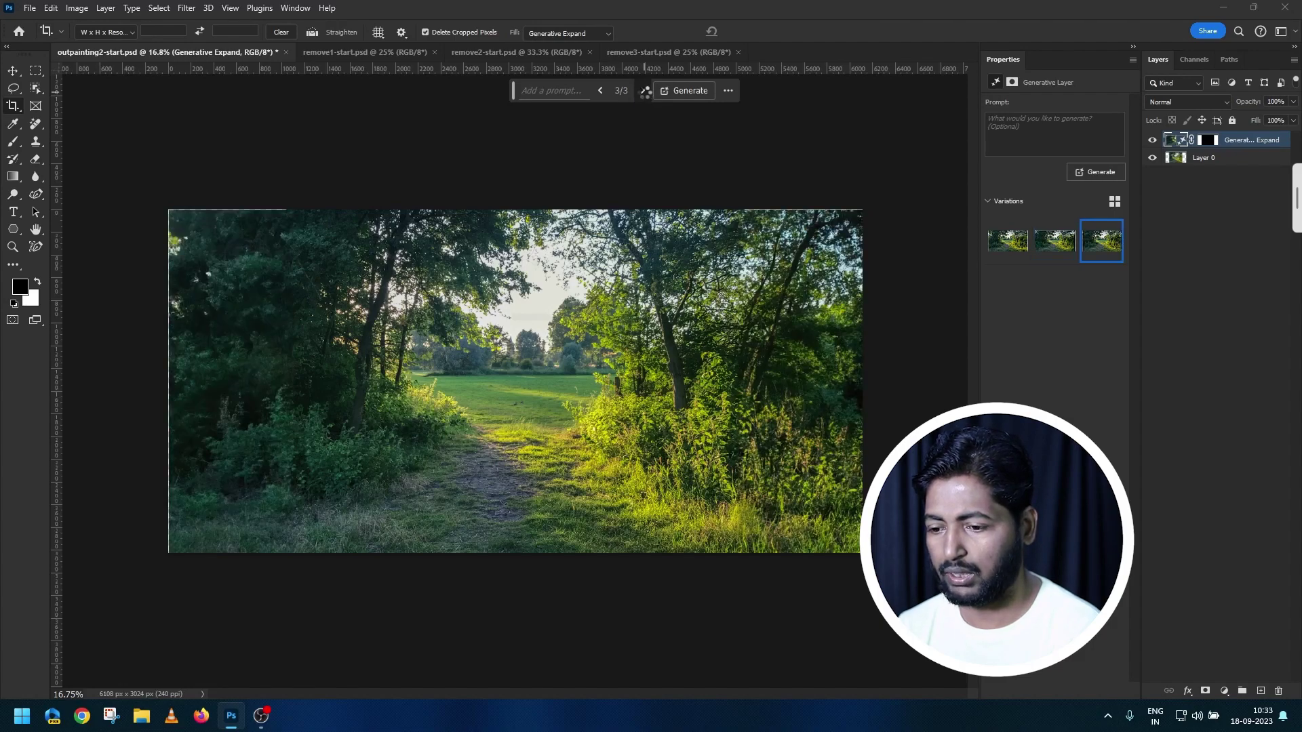
{"action": "left_click", "coordinate": [642, 91]}
{"action": "left_click", "coordinate": [642, 90]}
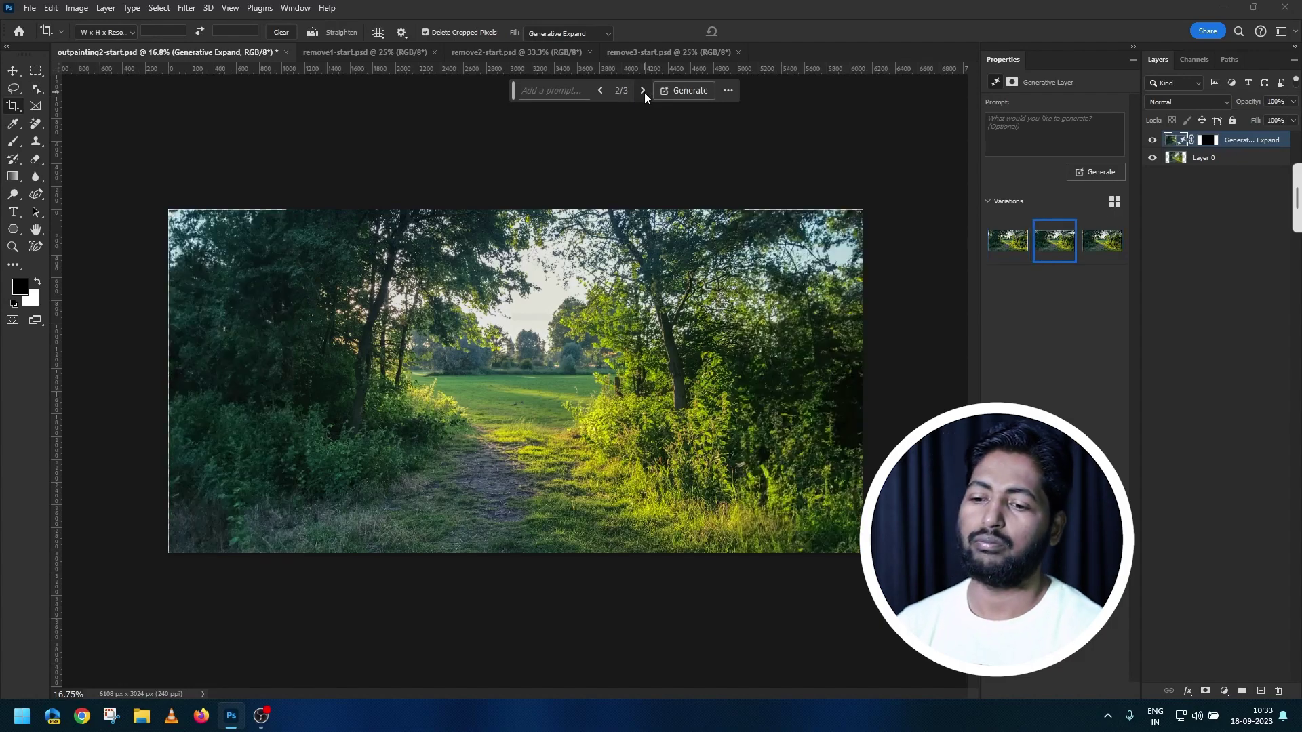
{"action": "left_click", "coordinate": [643, 91]}
{"action": "left_click", "coordinate": [643, 91]}
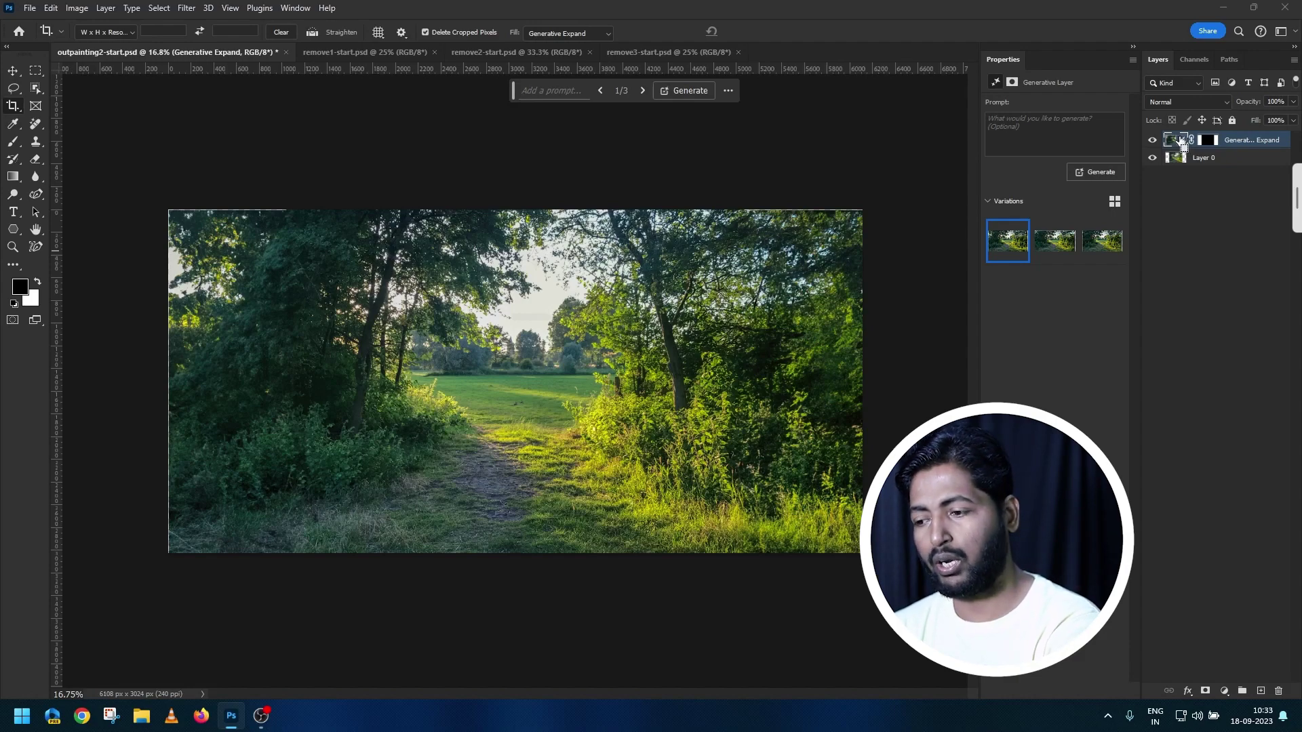
{"action": "key", "text": "ctrl+shift+alt+e"}
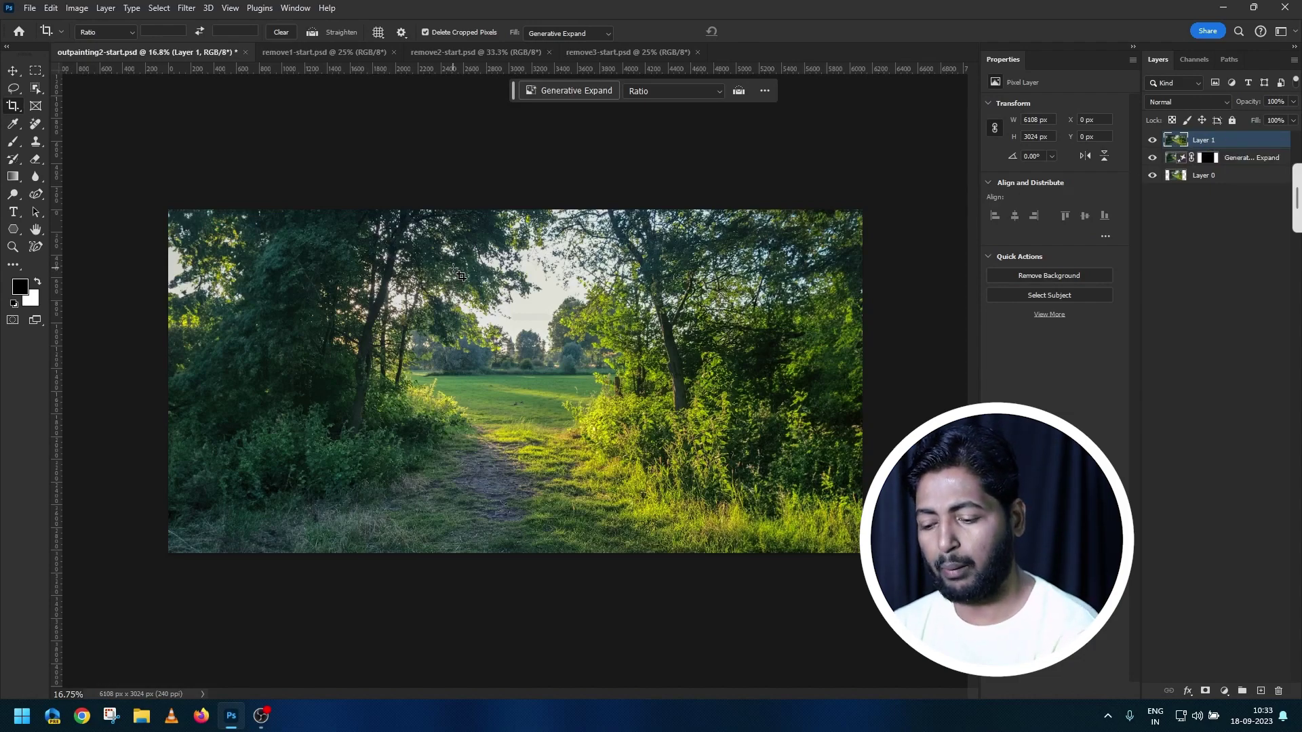
Step: Lasso the sky above the path opening and enter 'sunset' as the Generative Fill prompt
{"action": "key", "text": "l"}
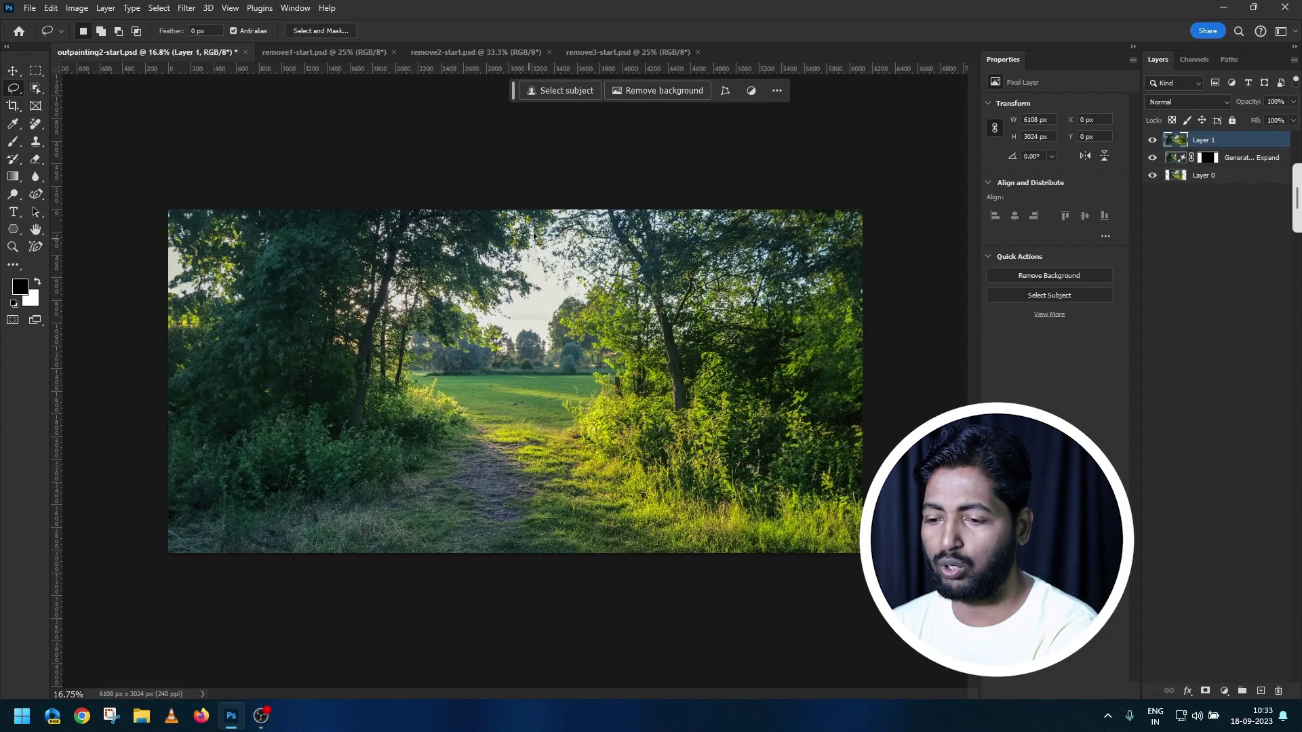
{"action": "mouse_move", "coordinate": [546, 211]}
{"action": "left_mouse_down"}
{"action": "mouse_move", "coordinate": [337, 274]}
{"action": "mouse_move", "coordinate": [471, 415]}
{"action": "left_mouse_up"}
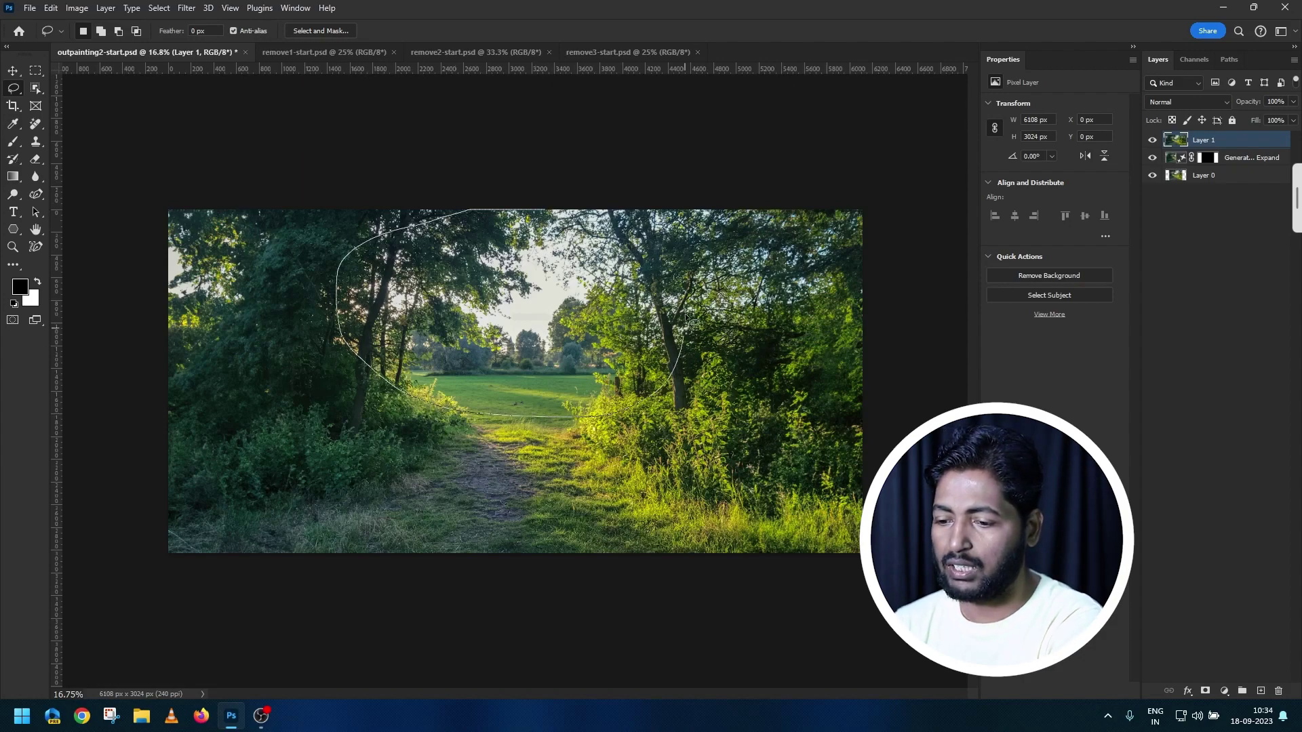
{"action": "left_click_drag", "start_coordinate": [690, 319], "coordinate": [474, 210]}
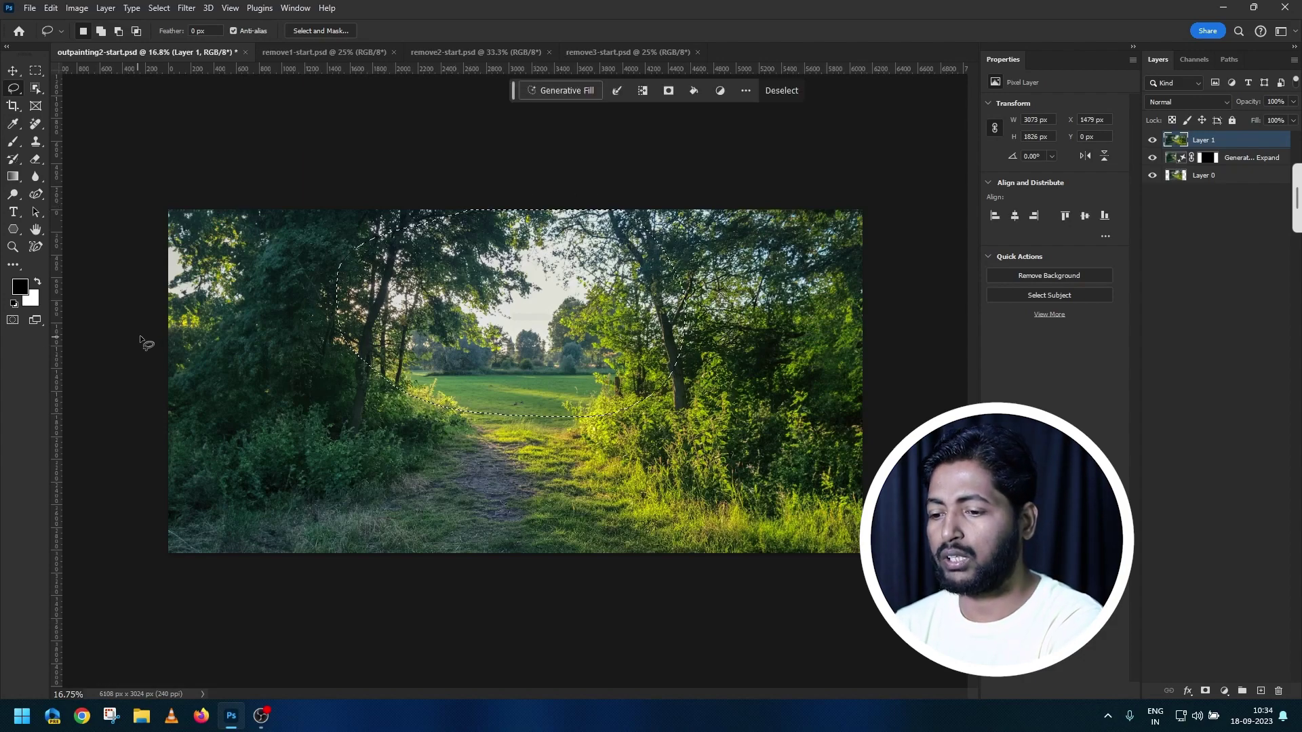
{"action": "left_click", "coordinate": [540, 88]}
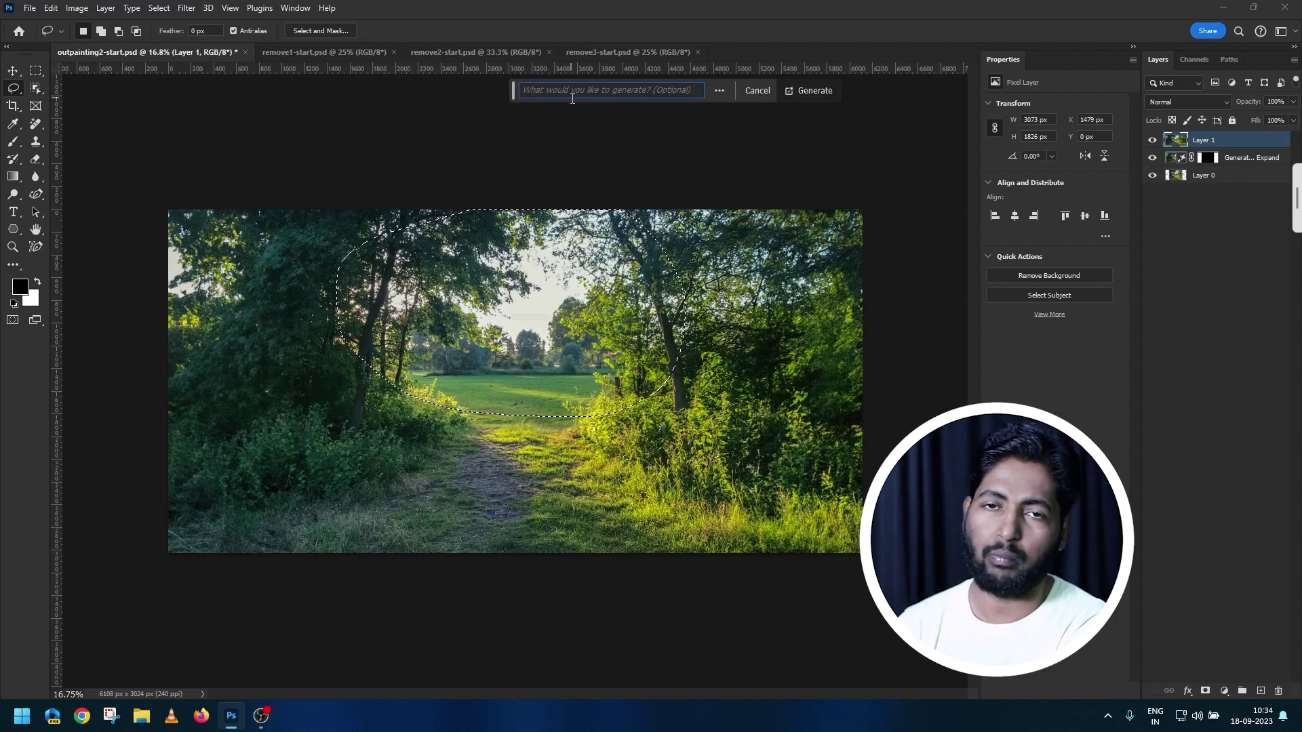
{"action": "type", "text": "suns"}
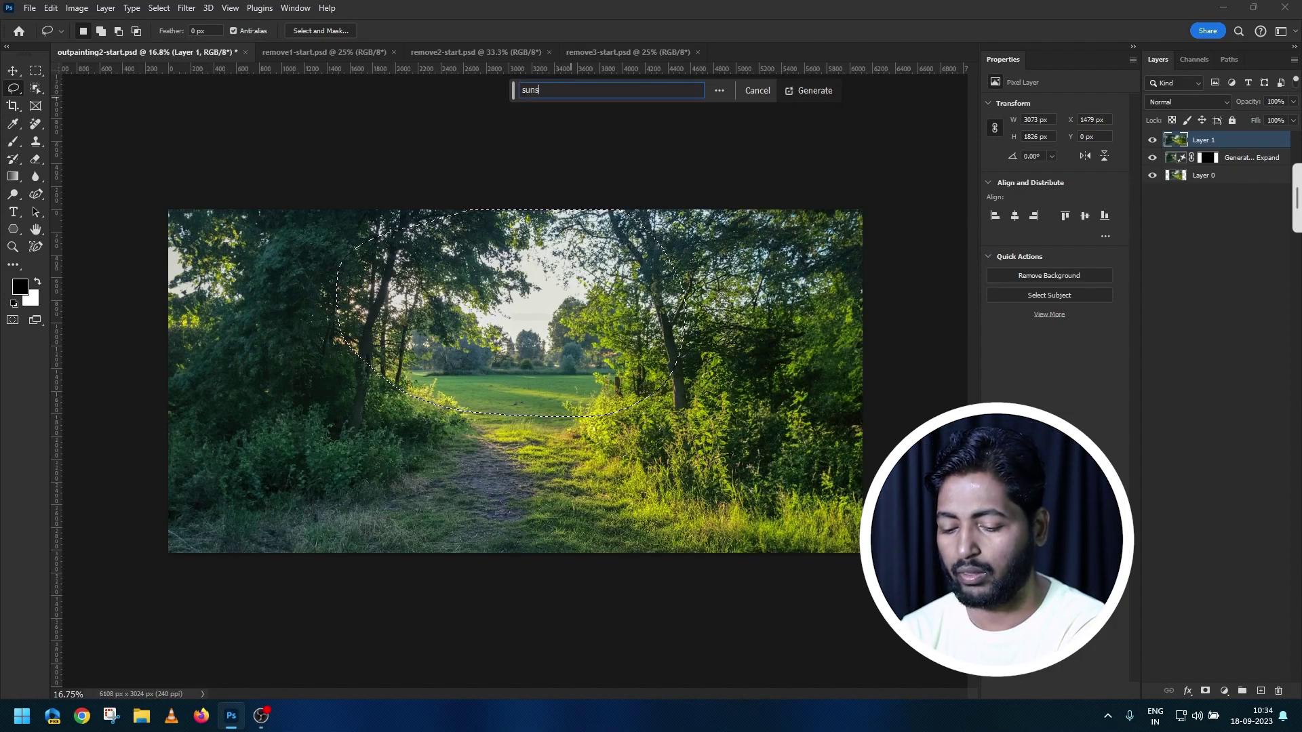
{"action": "type", "text": "et"}
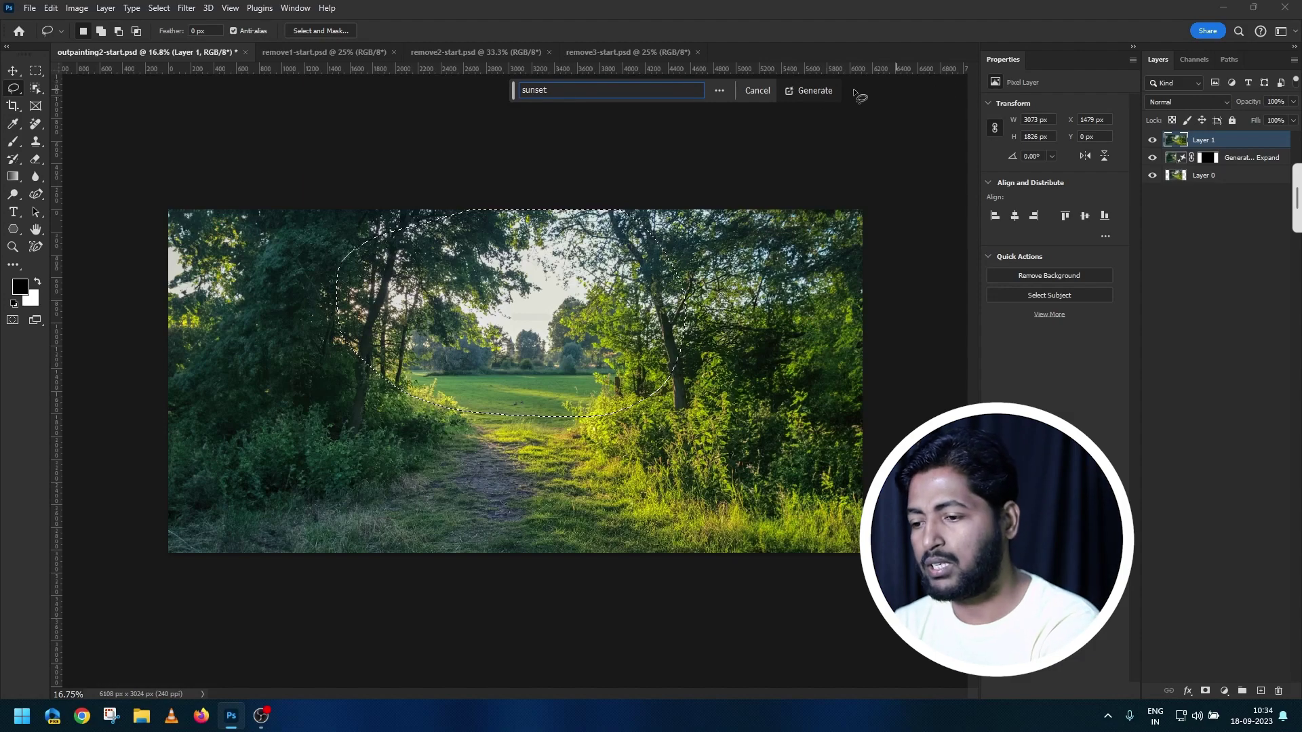
Step: Generate the sunset fill, keep variation 2/3, and close the forest path document
{"action": "left_click", "coordinate": [813, 92]}
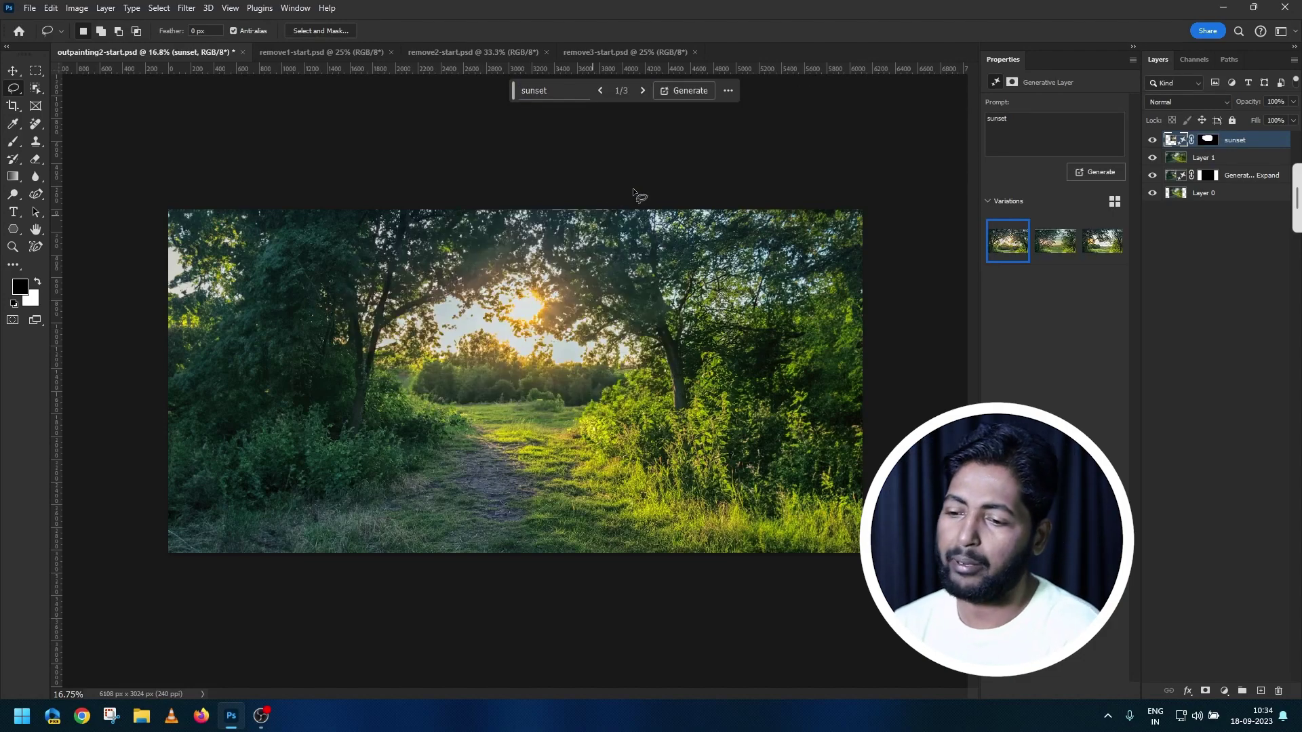
{"action": "left_click", "coordinate": [641, 90]}
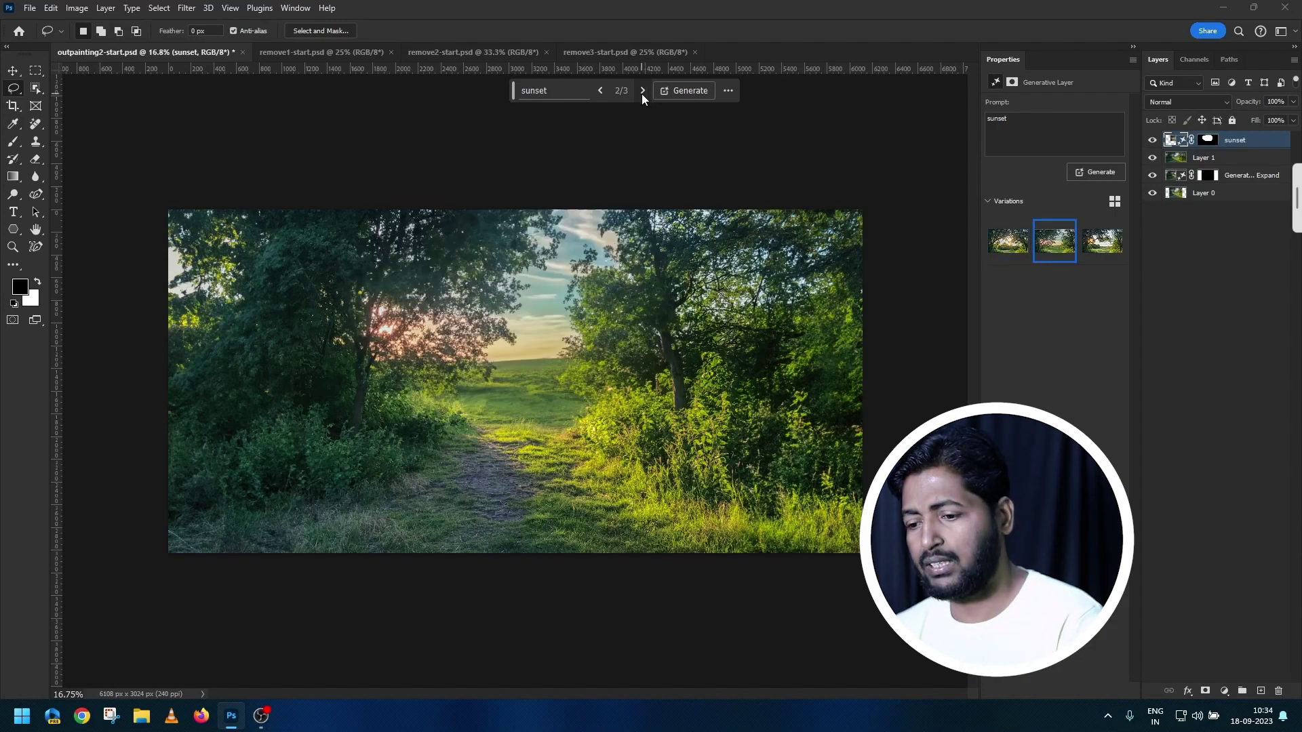
{"action": "left_click", "coordinate": [641, 93]}
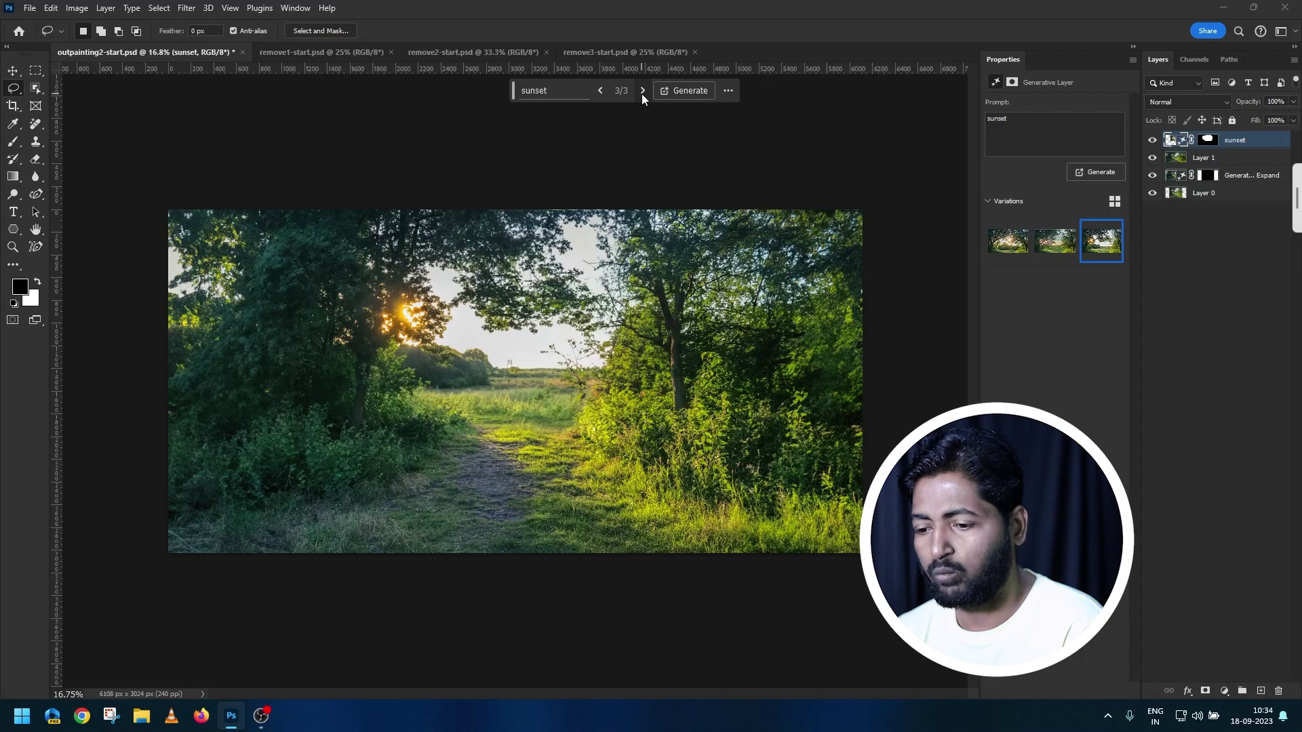
{"action": "left_click", "coordinate": [642, 93]}
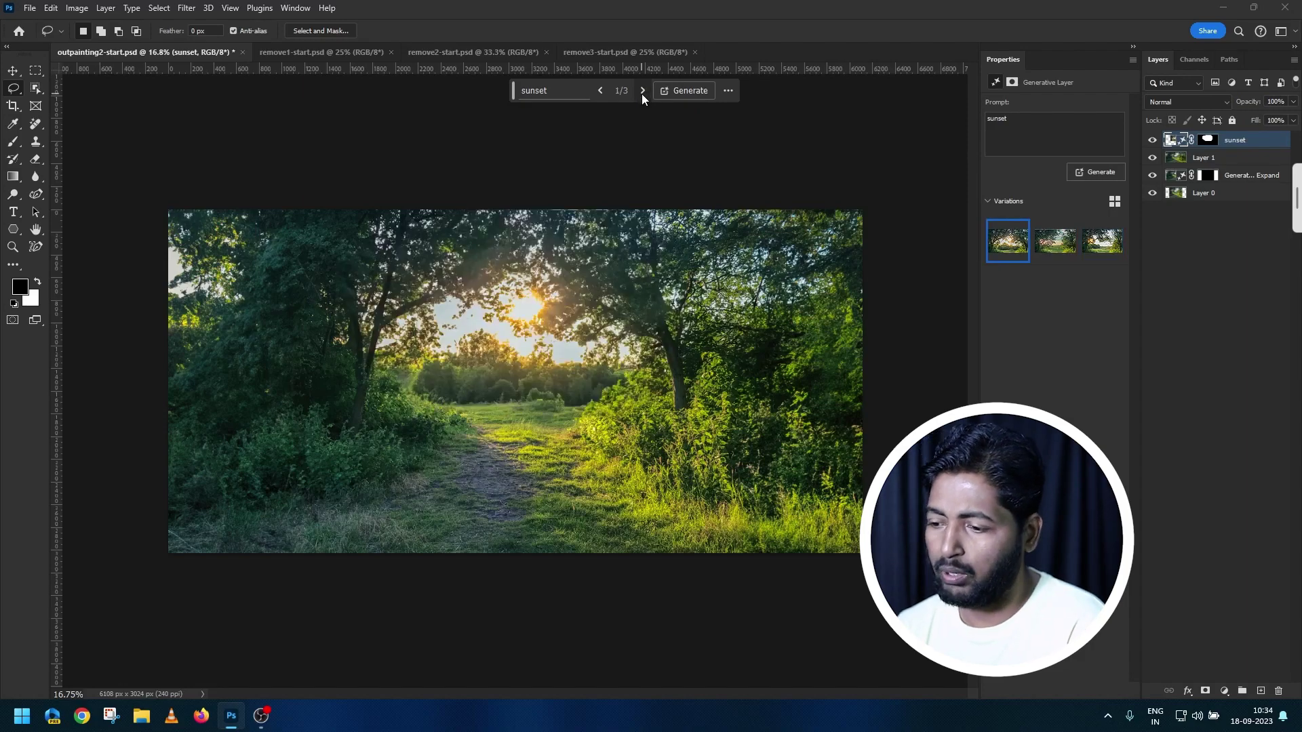
{"action": "left_click", "coordinate": [641, 93]}
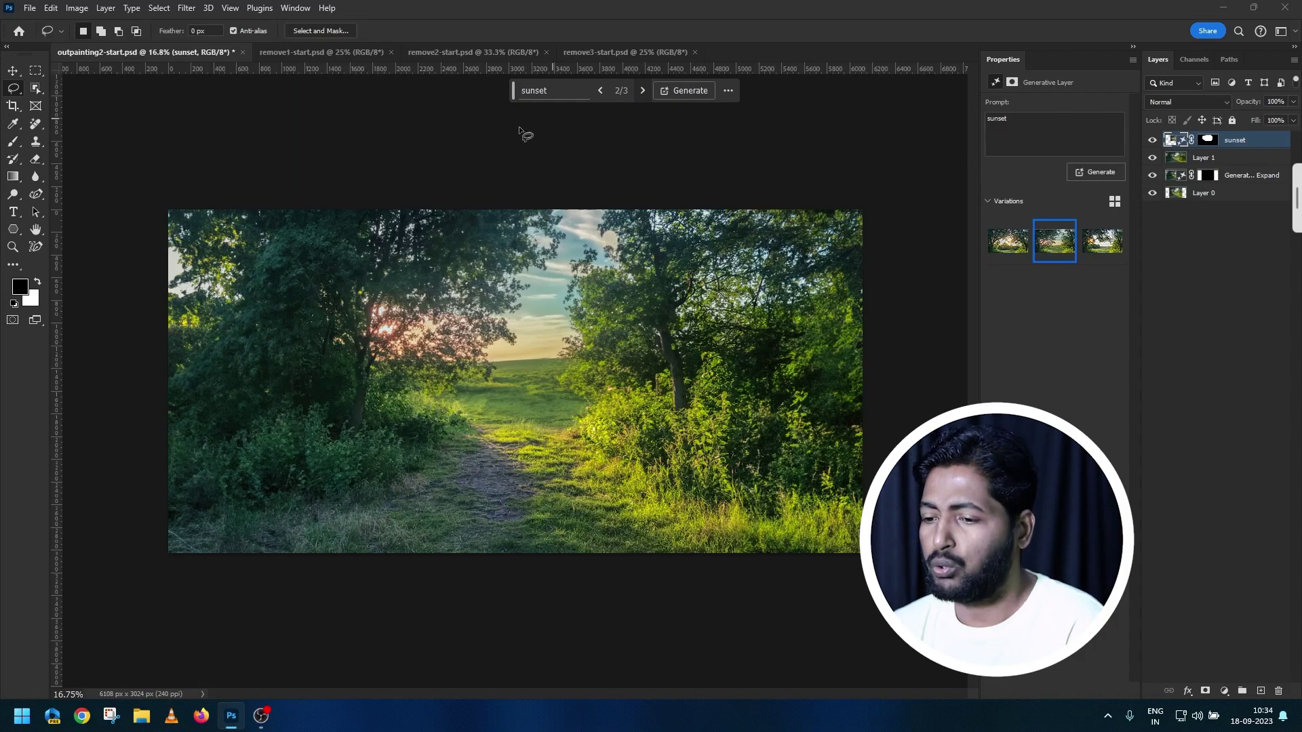
{"action": "key", "text": "ctrl+w"}
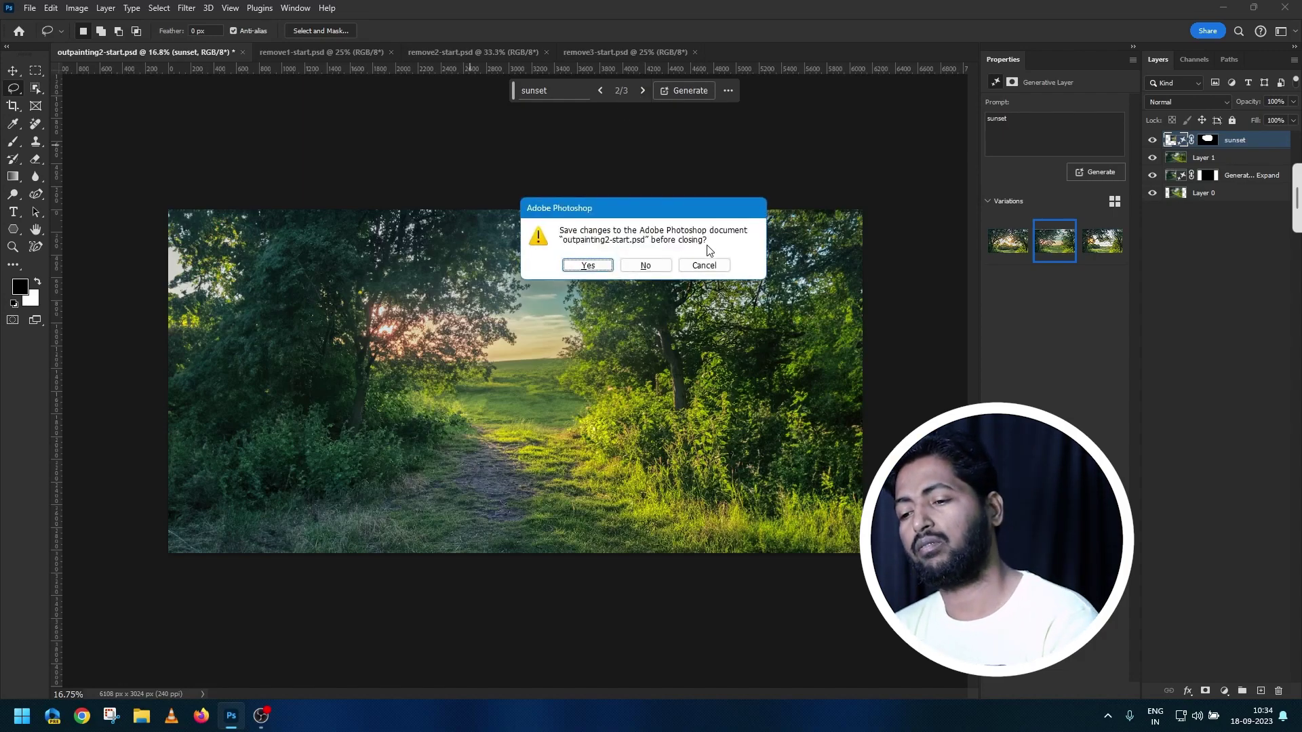
Step: Discard the forest document, bring up the marina photo remove1-start.psd, and select the Remove tool
{"action": "left_click", "coordinate": [645, 266]}
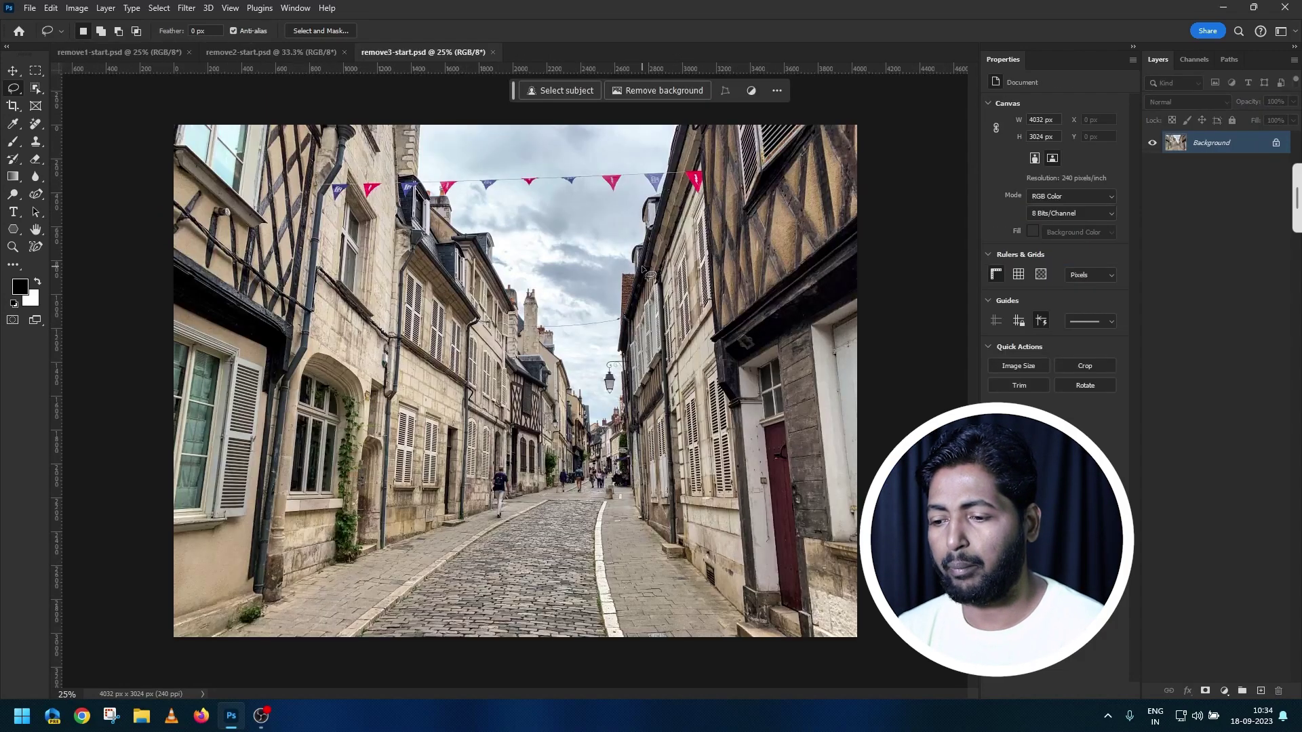
{"action": "left_click", "coordinate": [143, 53]}
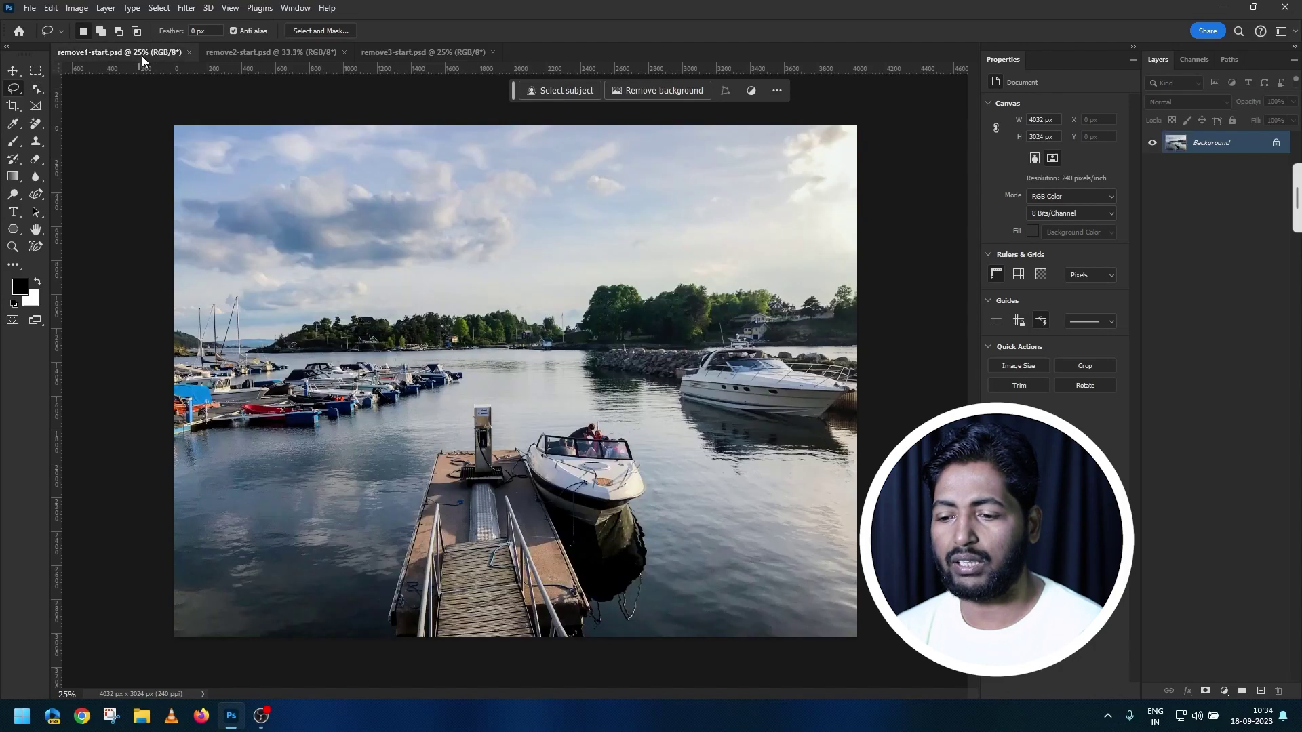
{"action": "left_click", "coordinate": [263, 57]}
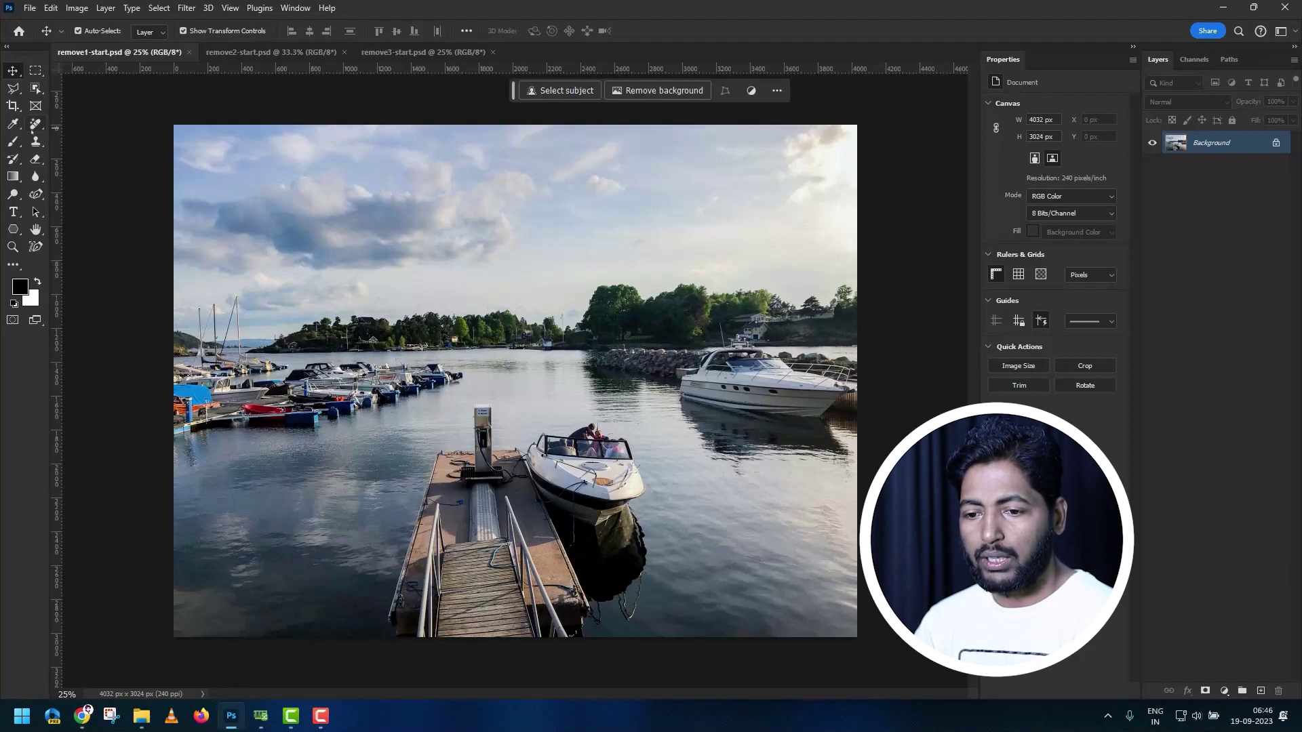
{"action": "left_click", "coordinate": [36, 124]}
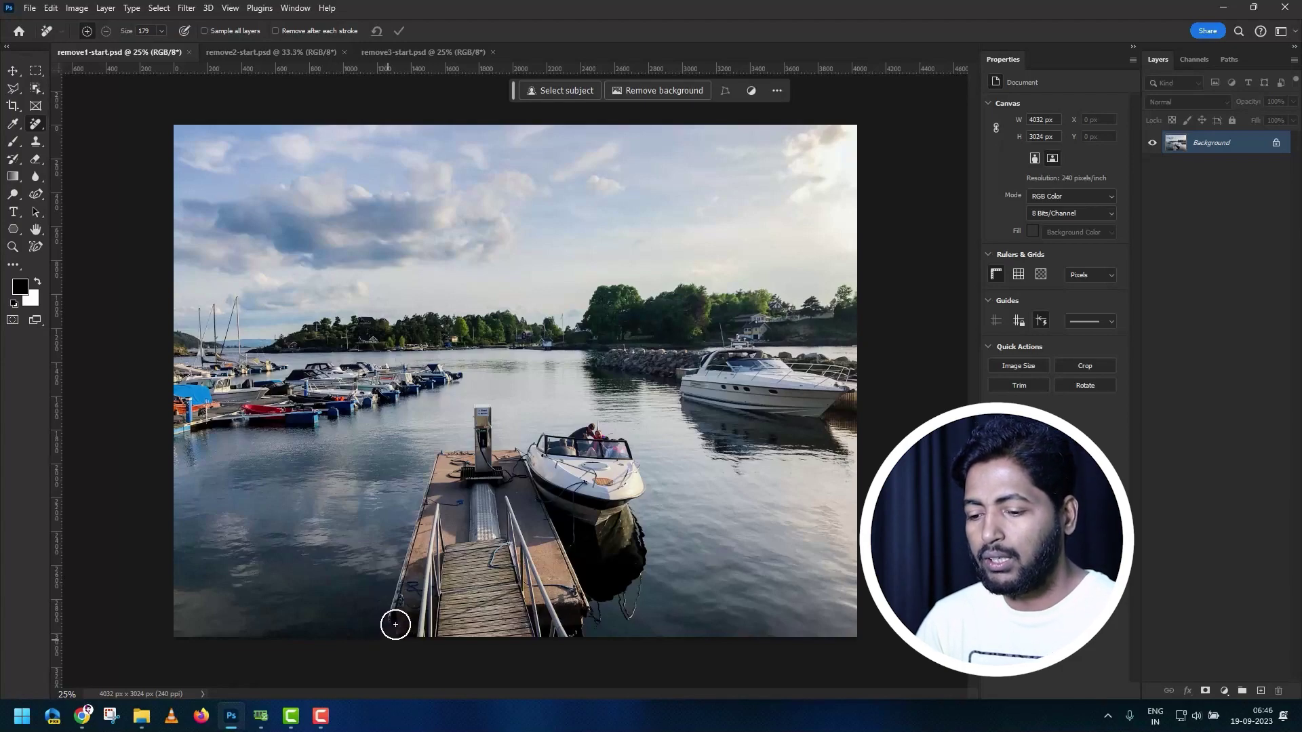
Step: Paint out the pier and moored speedboat, then switch to remove2-start.psd
{"action": "mouse_move", "coordinate": [392, 619]}
{"action": "left_mouse_down"}
{"action": "mouse_move", "coordinate": [422, 507]}
{"action": "mouse_move", "coordinate": [470, 451]}
{"action": "mouse_move", "coordinate": [528, 457]}
{"action": "mouse_move", "coordinate": [566, 434]}
{"action": "mouse_move", "coordinate": [610, 431]}
{"action": "mouse_move", "coordinate": [634, 471]}
{"action": "mouse_move", "coordinate": [642, 560]}
{"action": "mouse_move", "coordinate": [581, 604]}
{"action": "mouse_move", "coordinate": [569, 633]}
{"action": "mouse_move", "coordinate": [505, 639]}
{"action": "mouse_move", "coordinate": [627, 604]}
{"action": "mouse_move", "coordinate": [391, 640]}
{"action": "left_mouse_up"}
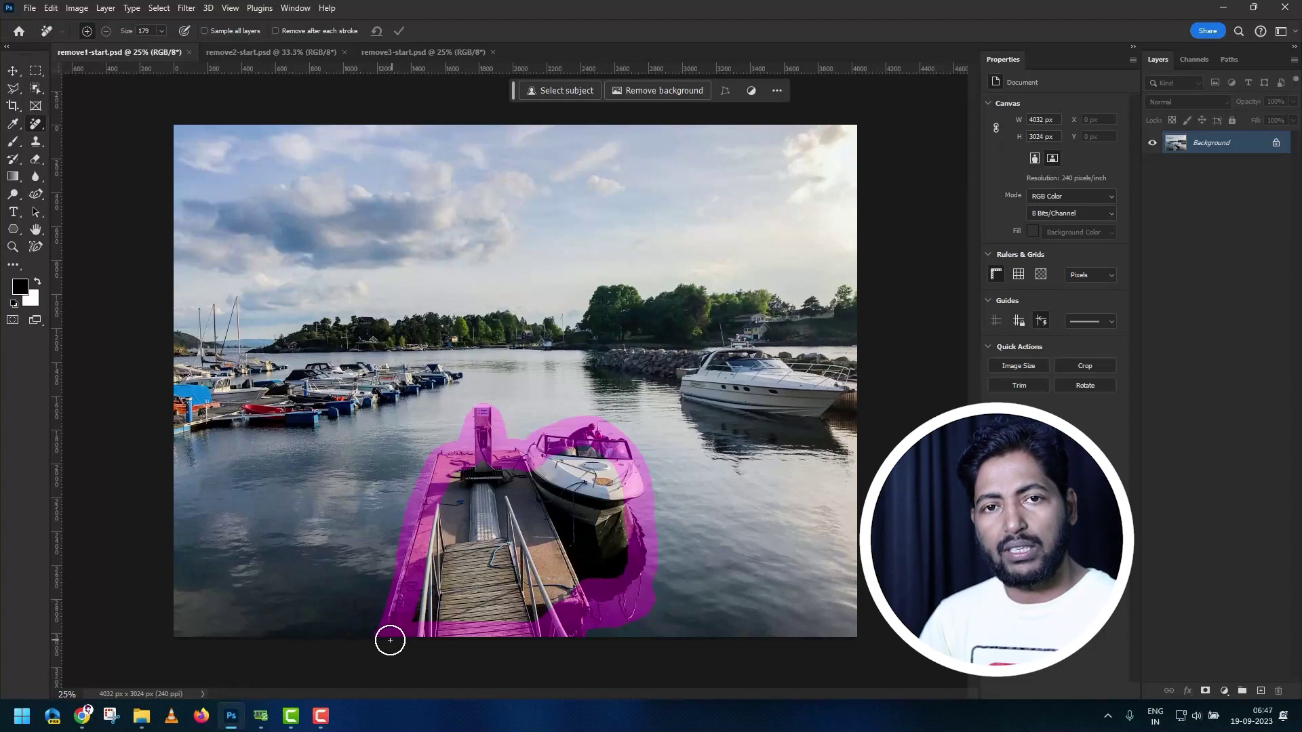
{"action": "left_click_drag", "start_coordinate": [390, 640], "coordinate": [383, 638]}
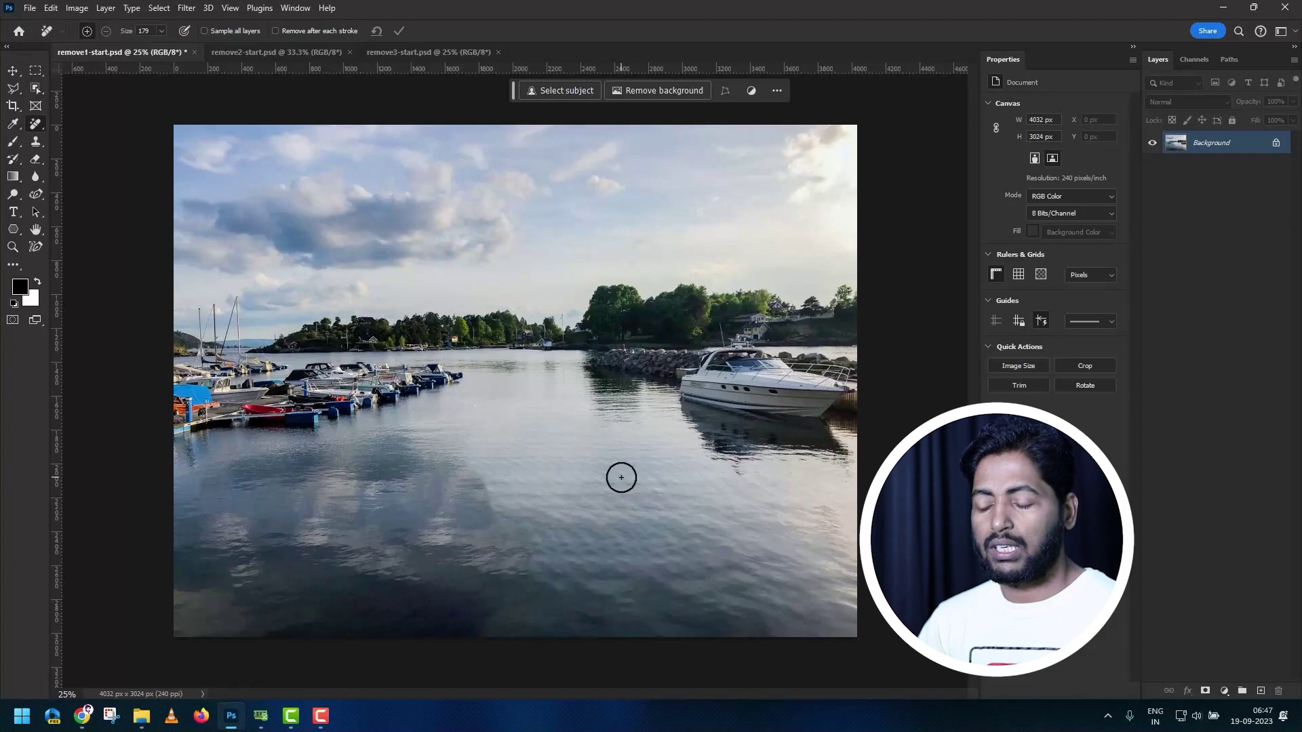
{"action": "left_click", "coordinate": [276, 52]}
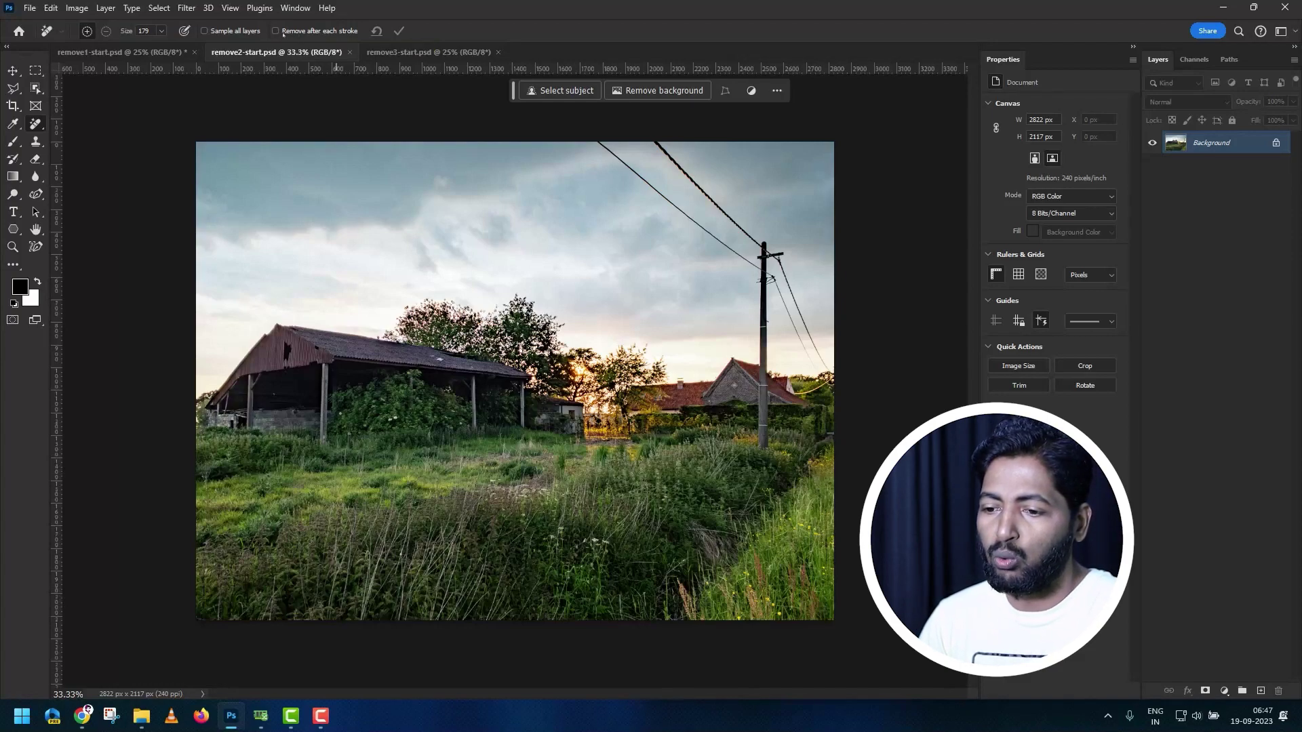
Step: With Remove after each stroke on and a smaller brush, erase the barn's power lines and pole
{"action": "left_click", "coordinate": [276, 30]}
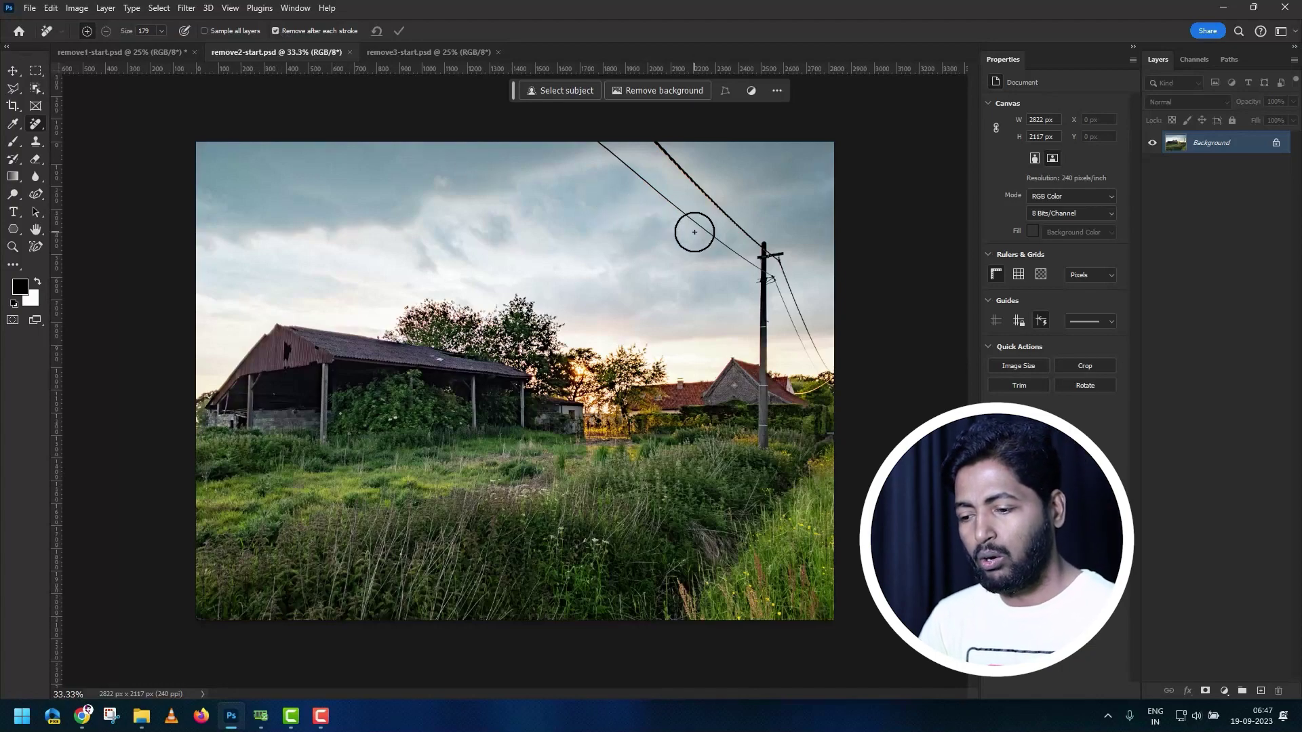
{"action": "mouse_move", "coordinate": [694, 232]}
{"action": "left_mouse_down"}
{"action": "mouse_move", "coordinate": [651, 224]}
{"action": "mouse_move", "coordinate": [599, 147]}
{"action": "mouse_move", "coordinate": [754, 264]}
{"action": "left_mouse_up"}
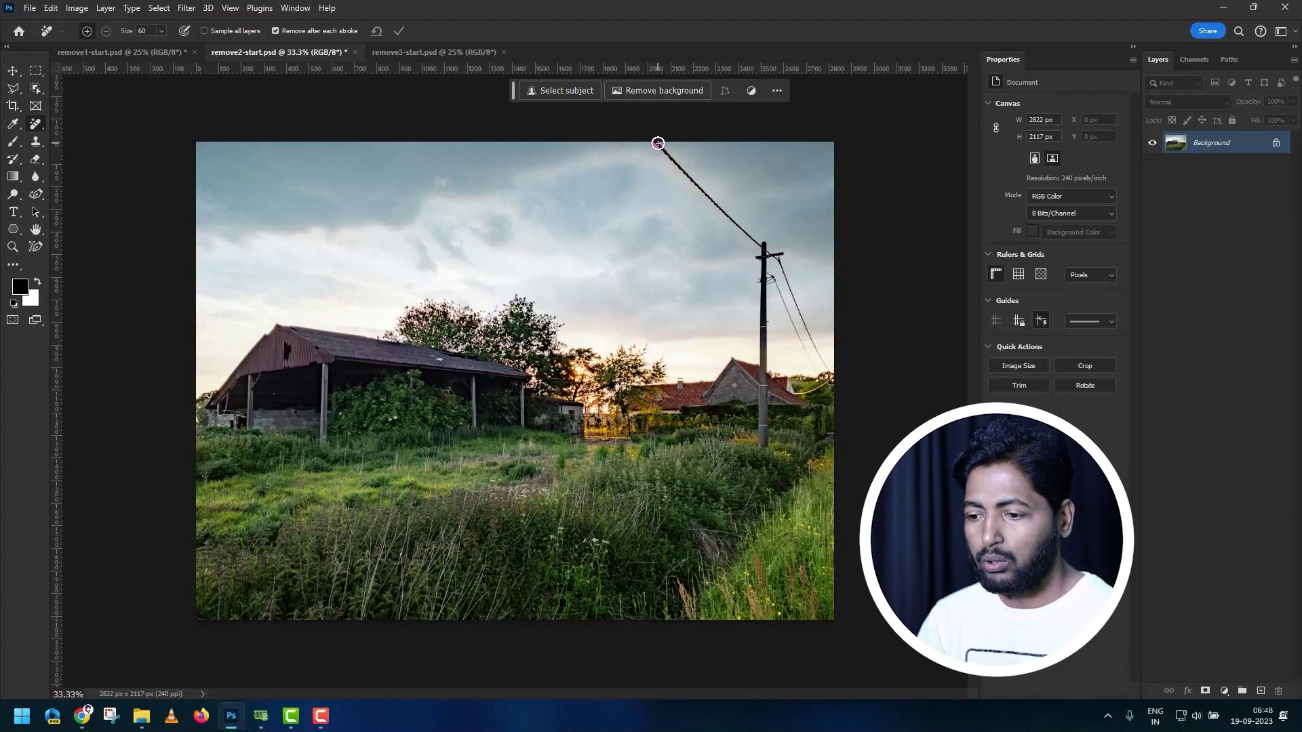
{"action": "mouse_move", "coordinate": [657, 143]}
{"action": "left_mouse_down"}
{"action": "mouse_move", "coordinate": [757, 241]}
{"action": "mouse_move", "coordinate": [824, 377]}
{"action": "mouse_move", "coordinate": [760, 271]}
{"action": "mouse_move", "coordinate": [760, 446]}
{"action": "mouse_move", "coordinate": [762, 318]}
{"action": "mouse_move", "coordinate": [763, 359]}
{"action": "left_mouse_up"}
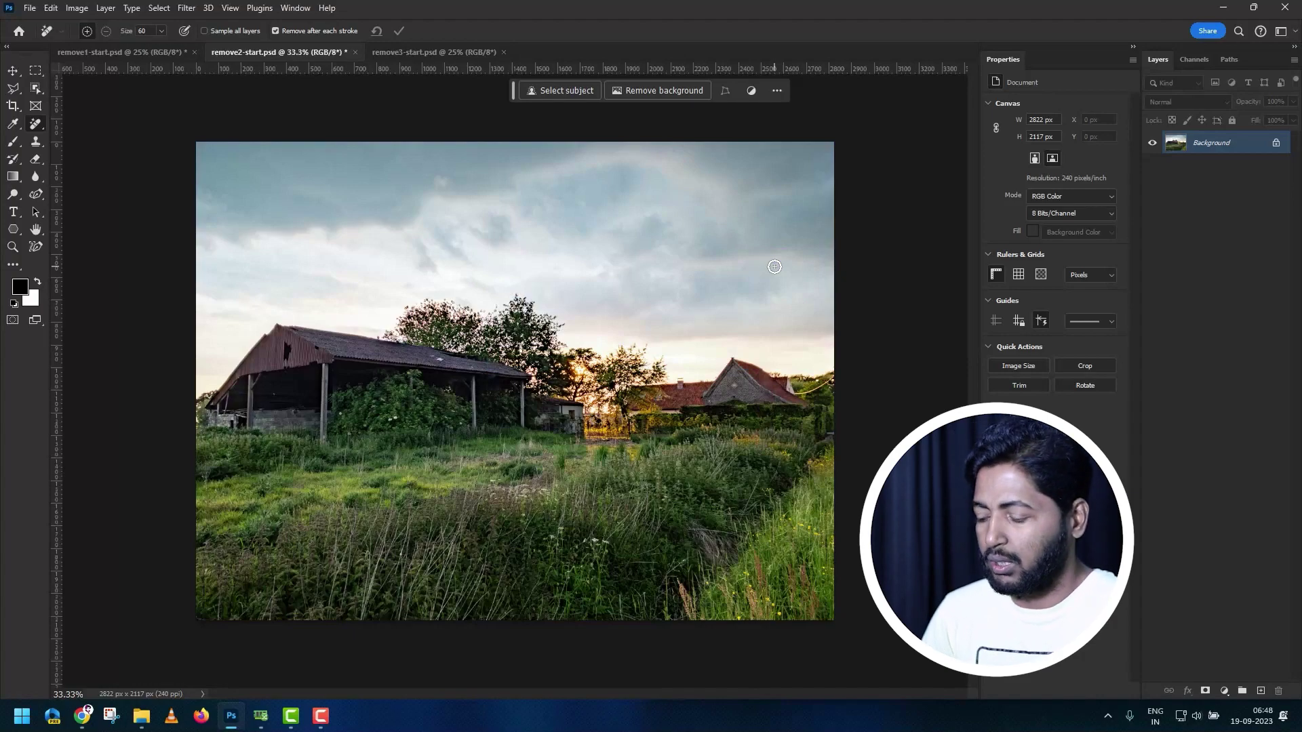
{"action": "left_click", "coordinate": [415, 52]}
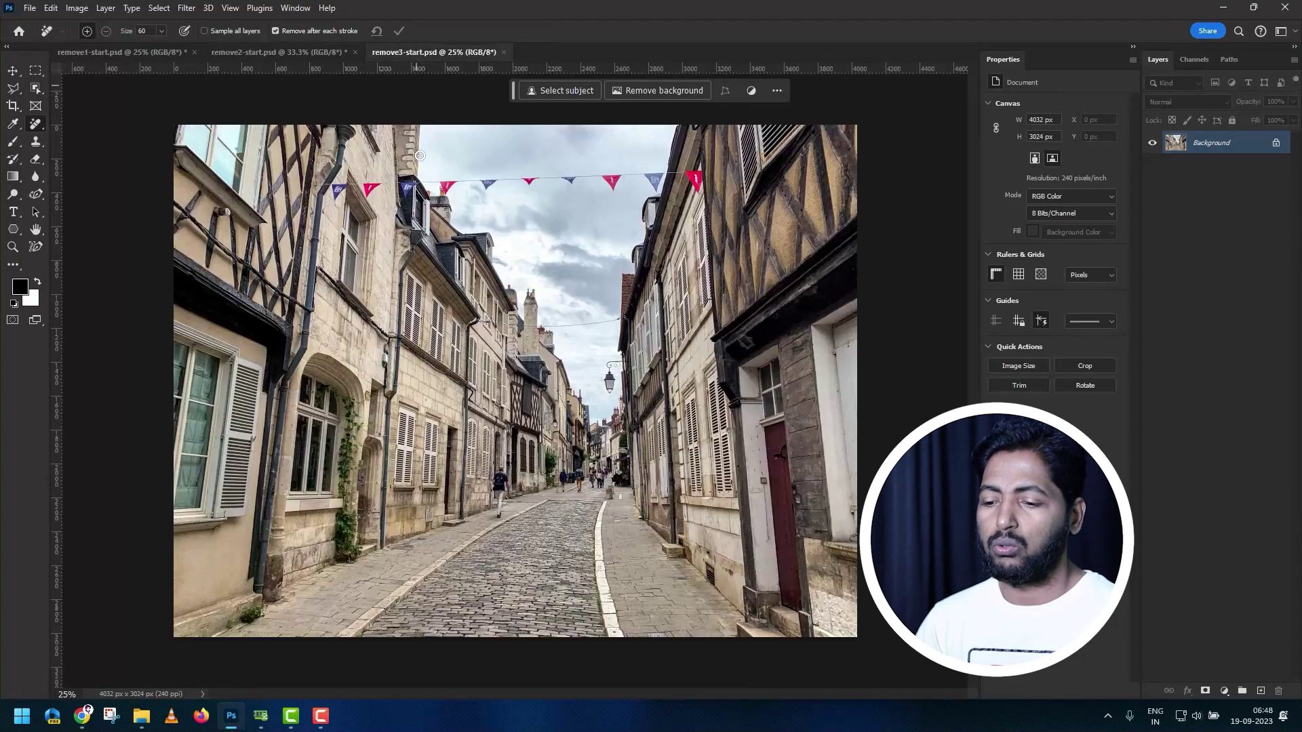
Step: Turn off Remove after each stroke, zoom in on the pedestrians, and shrink the brush to 42
{"action": "left_click", "coordinate": [276, 31]}
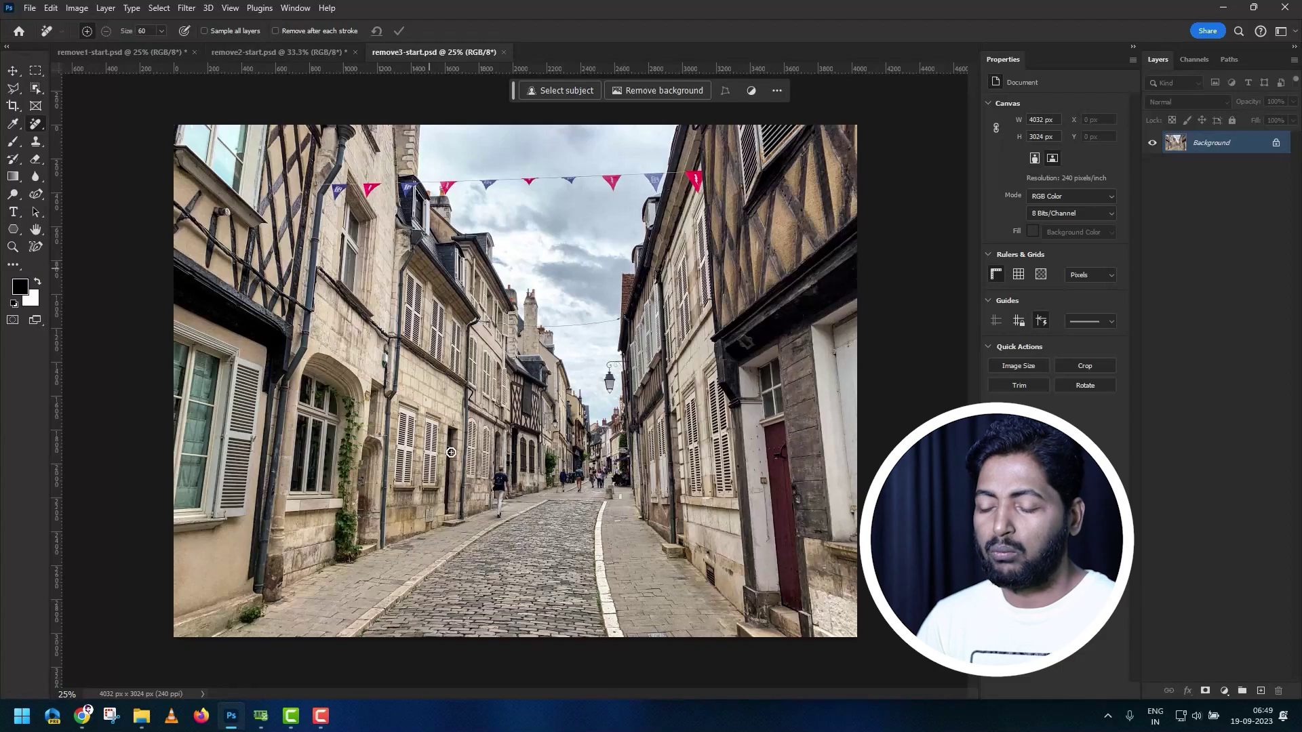
{"action": "scroll", "coordinate": [474, 474], "scroll_direction": "up", "scroll_amount": 3}
{"action": "scroll", "coordinate": [535, 535], "scroll_direction": "down", "scroll_amount": 1}
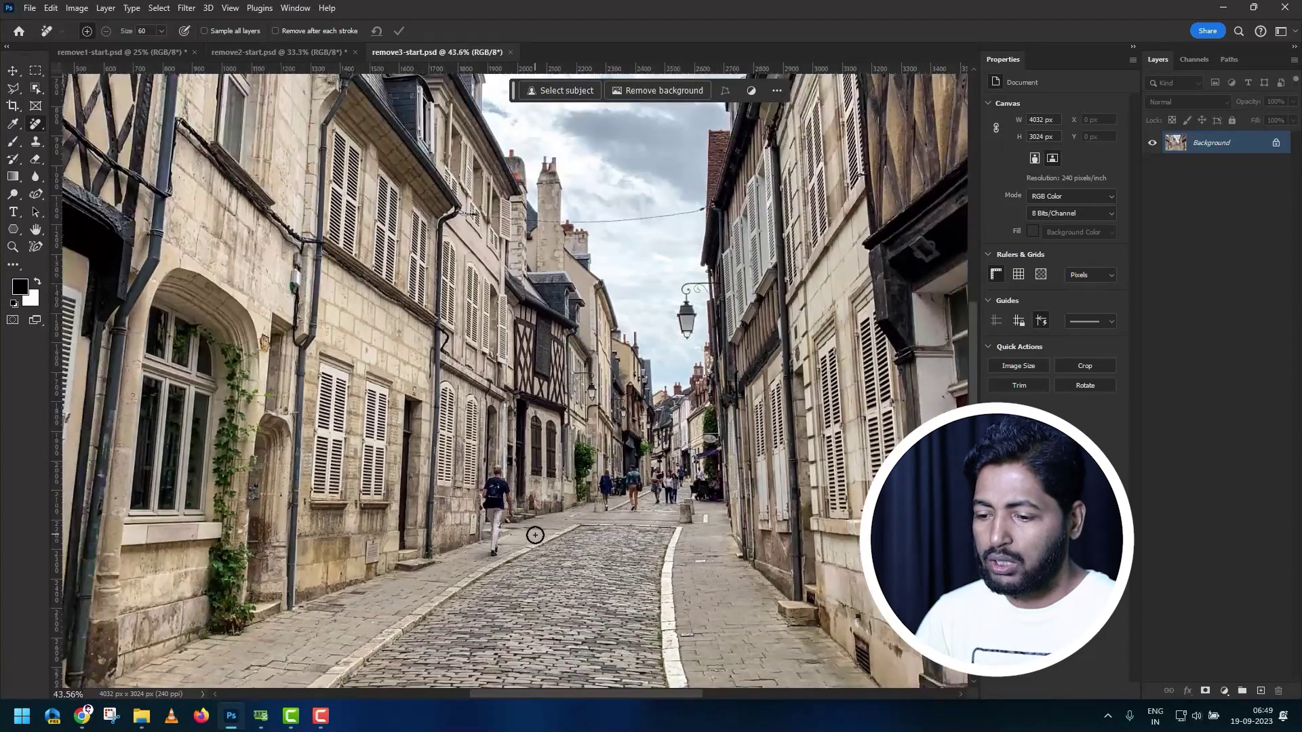
{"action": "scroll", "coordinate": [535, 535], "scroll_direction": "up", "scroll_amount": 2}
{"action": "scroll", "coordinate": [556, 535], "scroll_direction": "up", "scroll_amount": 2}
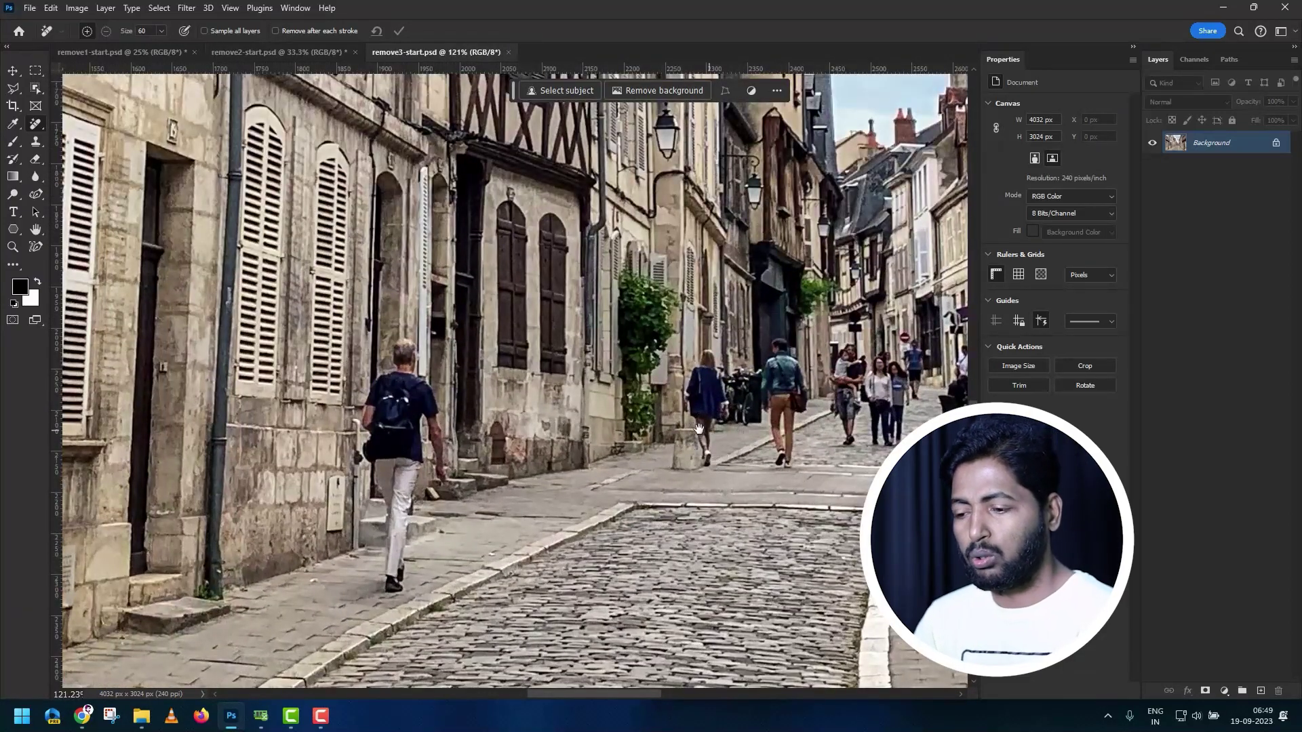
{"action": "scroll", "coordinate": [698, 428], "scroll_direction": "right", "scroll_amount": 2}
{"action": "scroll", "coordinate": [465, 363], "scroll_direction": "down", "scroll_amount": 2}
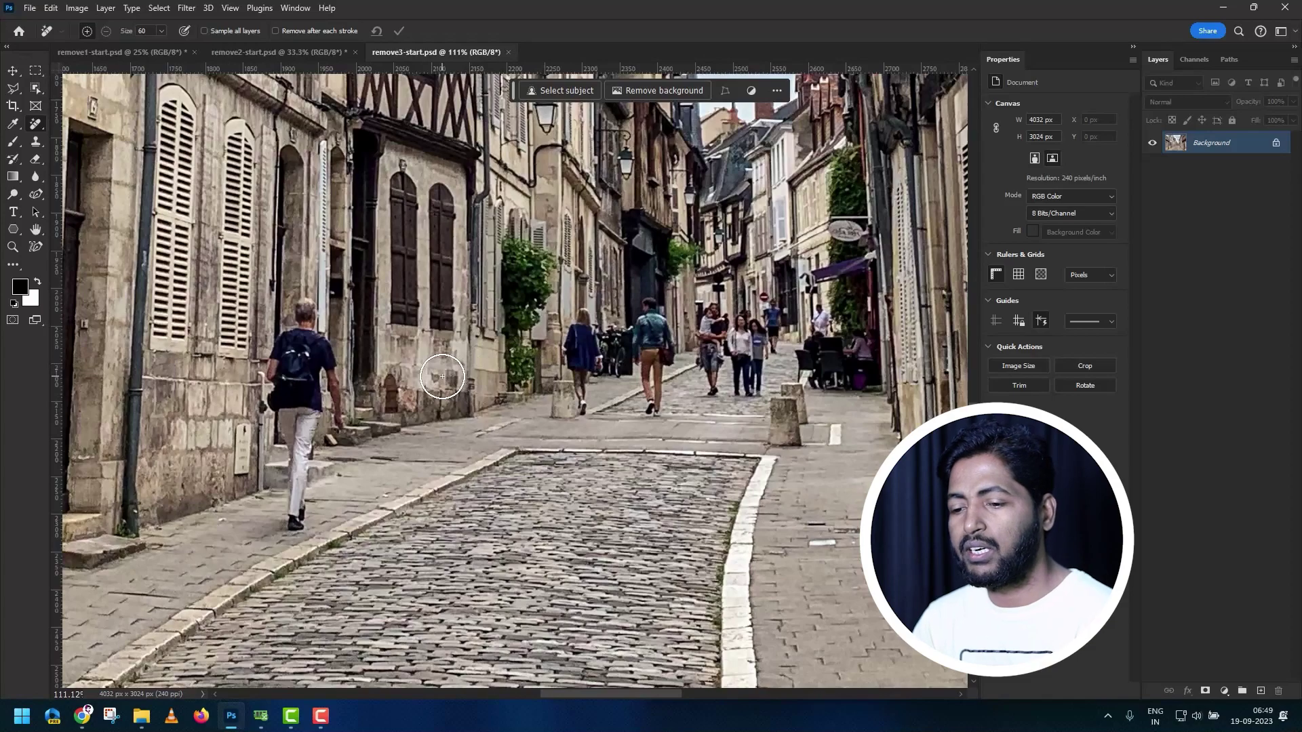
{"action": "key", "text": "bracketleft"}
{"action": "key", "text": "bracketleft"}
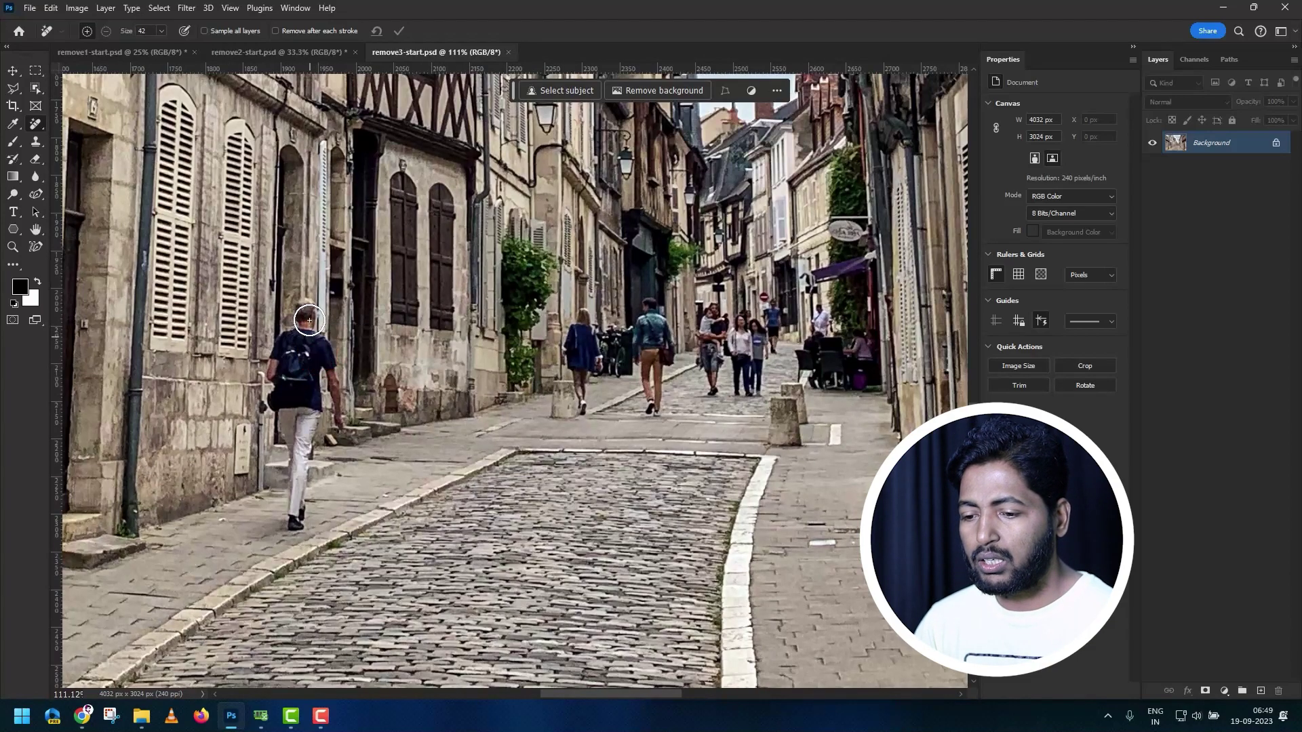
Step: Remove the walkers, bicycles and café-side people, then mark the leftover small figures
{"action": "mouse_move", "coordinate": [308, 302]}
{"action": "left_mouse_down"}
{"action": "mouse_move", "coordinate": [274, 366]}
{"action": "mouse_move", "coordinate": [322, 387]}
{"action": "left_mouse_up"}
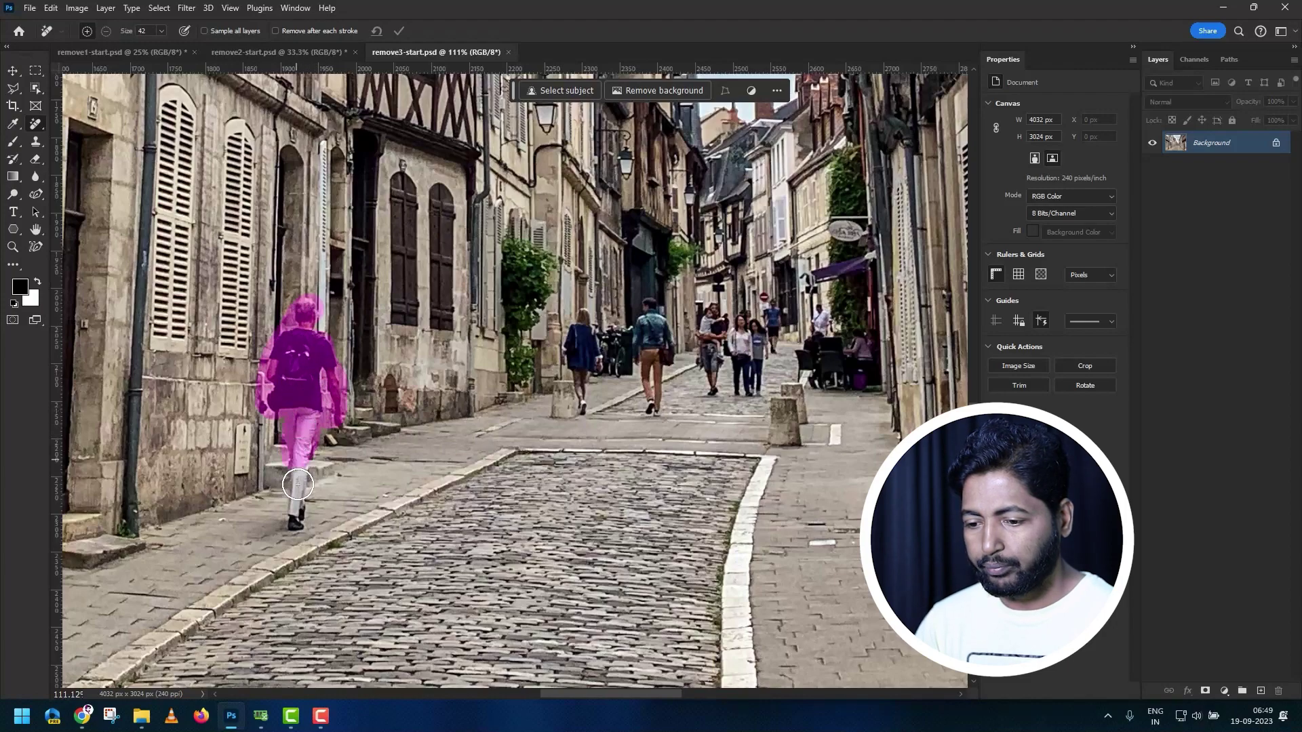
{"action": "left_click_drag", "start_coordinate": [322, 387], "coordinate": [296, 525]}
{"action": "left_click_drag", "start_coordinate": [585, 313], "coordinate": [575, 406]}
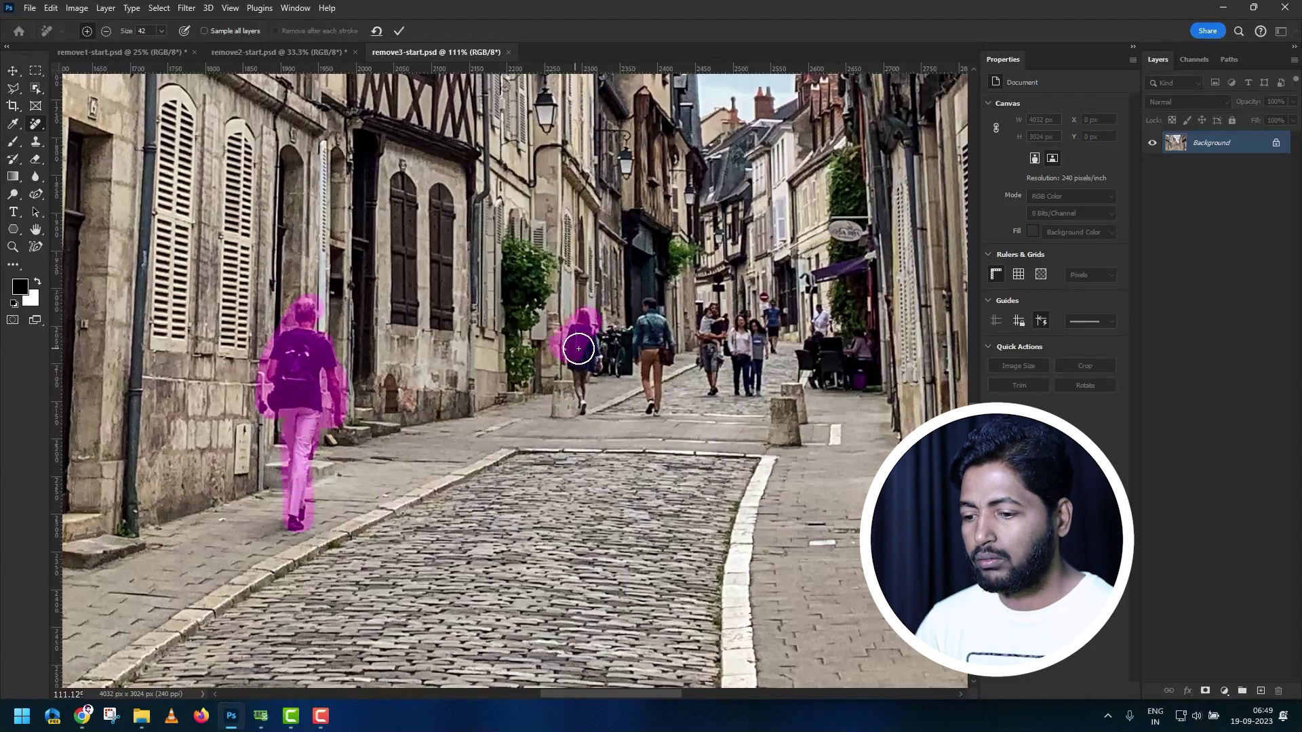
{"action": "left_click_drag", "start_coordinate": [619, 343], "coordinate": [609, 365]}
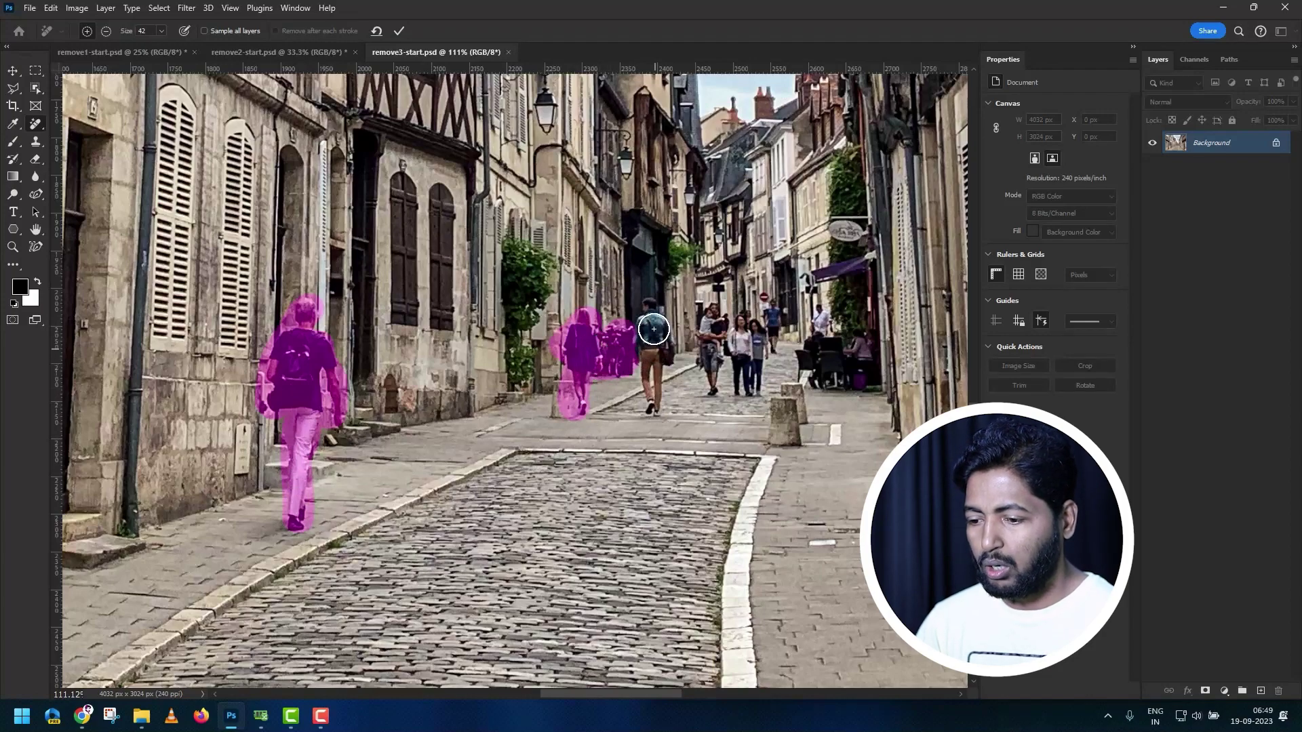
{"action": "mouse_move", "coordinate": [609, 364]}
{"action": "left_mouse_down"}
{"action": "mouse_move", "coordinate": [657, 344]}
{"action": "mouse_move", "coordinate": [649, 407]}
{"action": "left_mouse_up"}
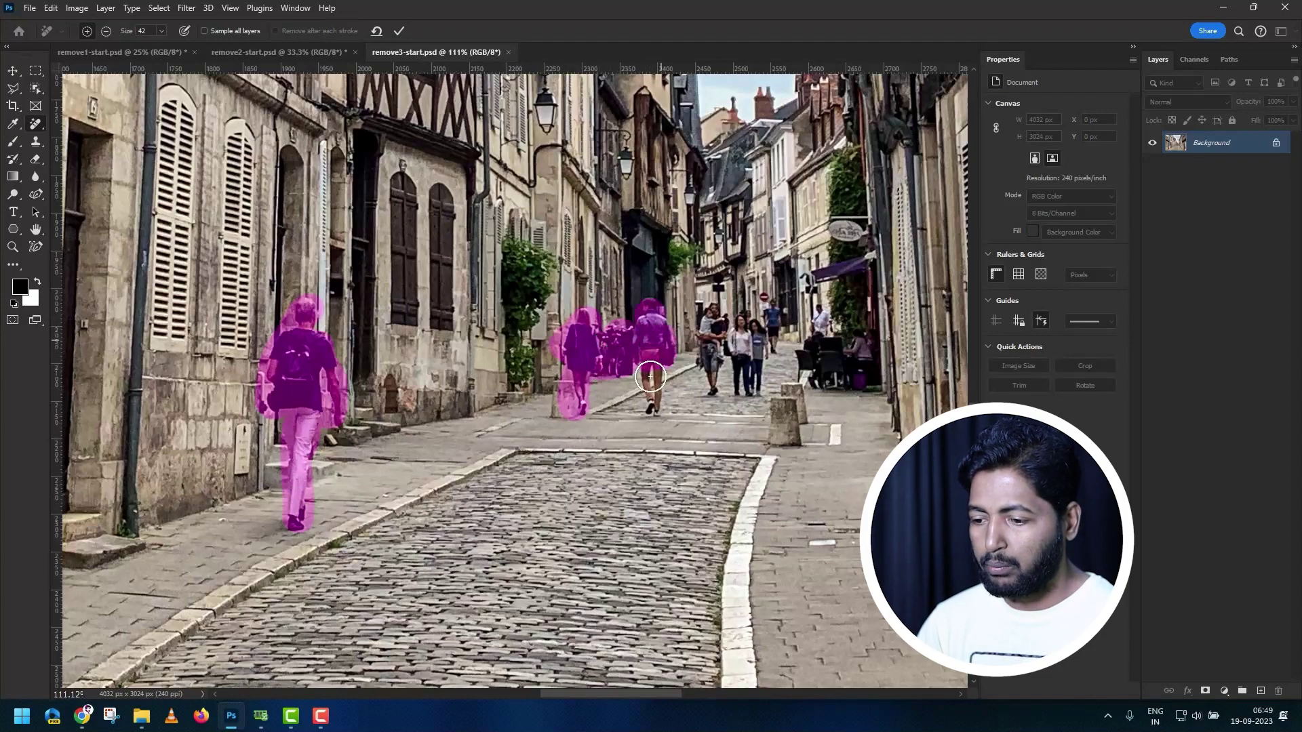
{"action": "mouse_move", "coordinate": [721, 342]}
{"action": "left_mouse_down"}
{"action": "mouse_move", "coordinate": [785, 321]}
{"action": "mouse_move", "coordinate": [861, 339]}
{"action": "left_mouse_up"}
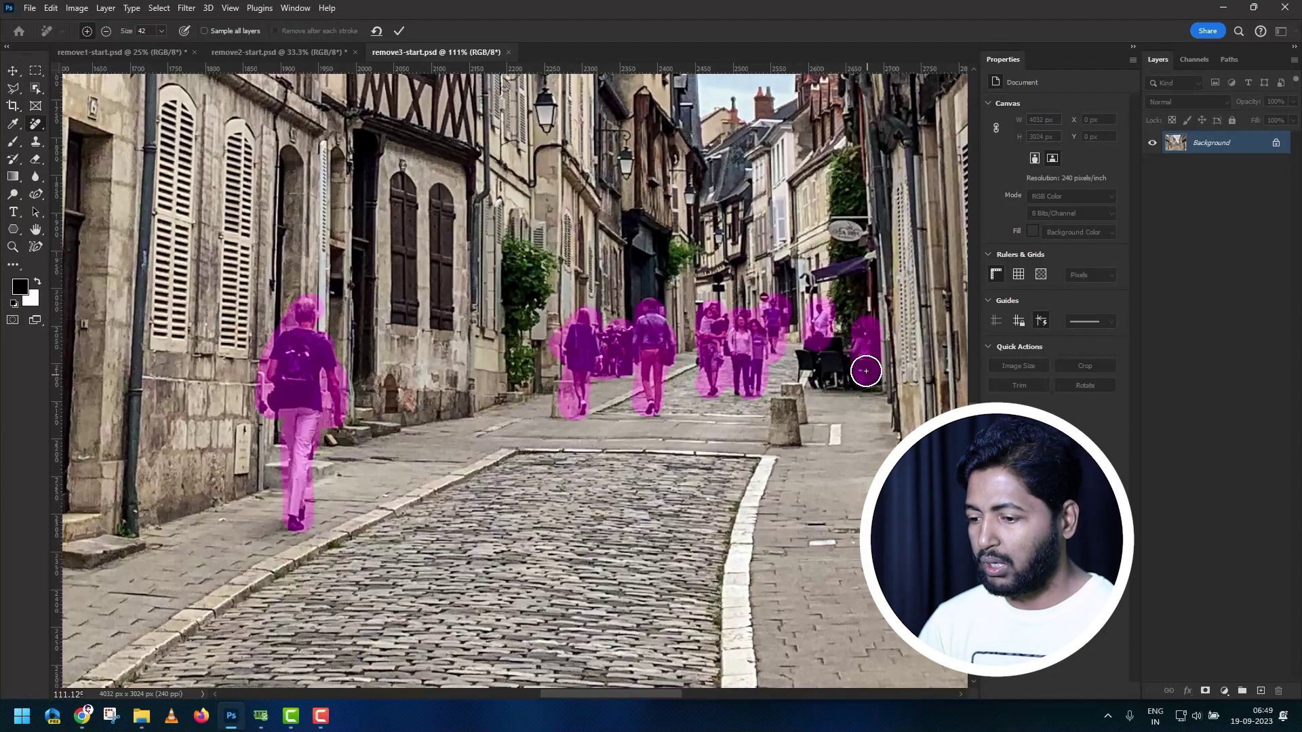
{"action": "left_click_drag", "start_coordinate": [861, 339], "coordinate": [854, 398]}
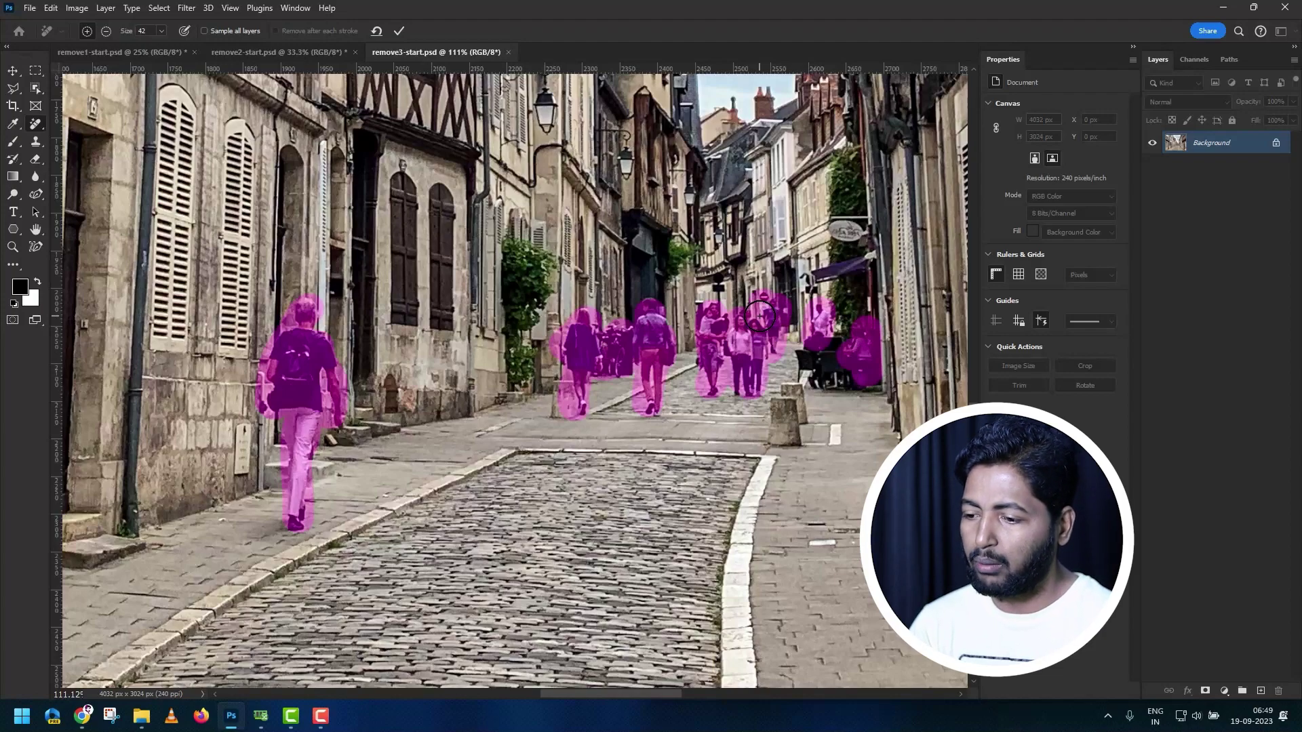
{"action": "key", "text": "Return"}
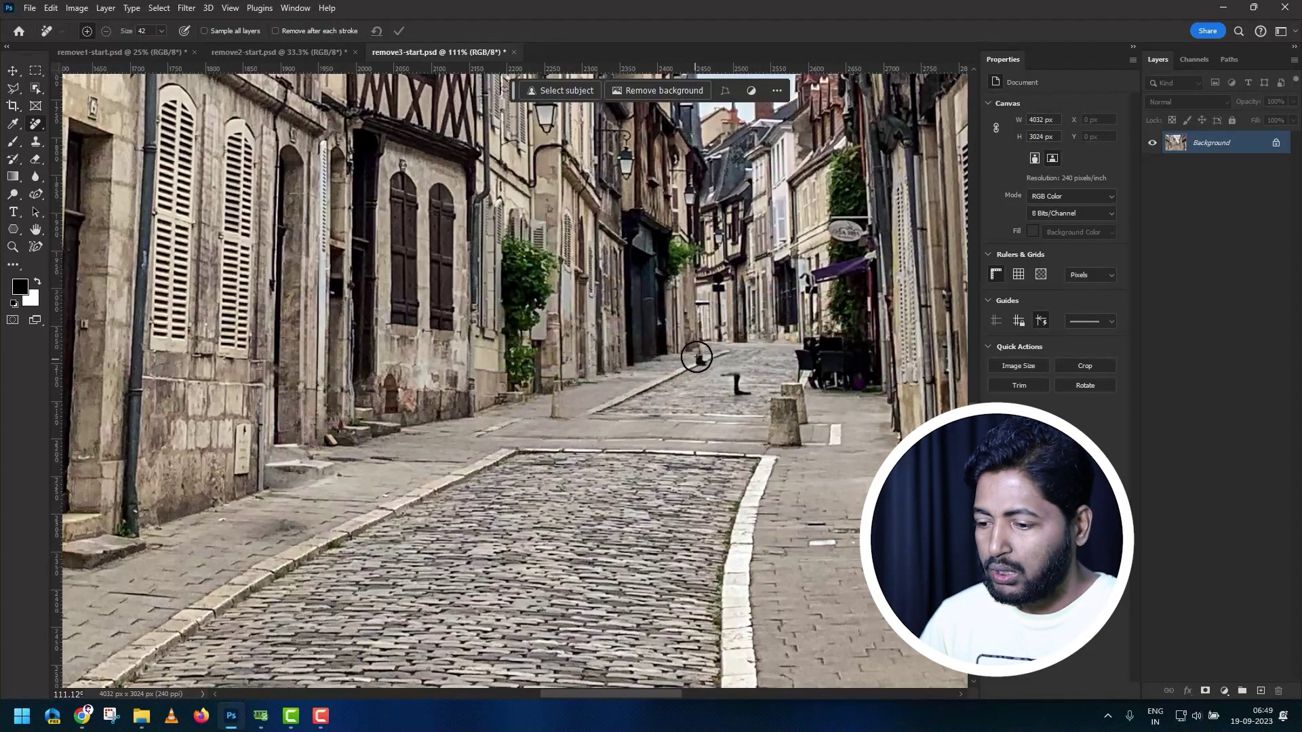
{"action": "left_click_drag", "start_coordinate": [698, 352], "coordinate": [737, 390]}
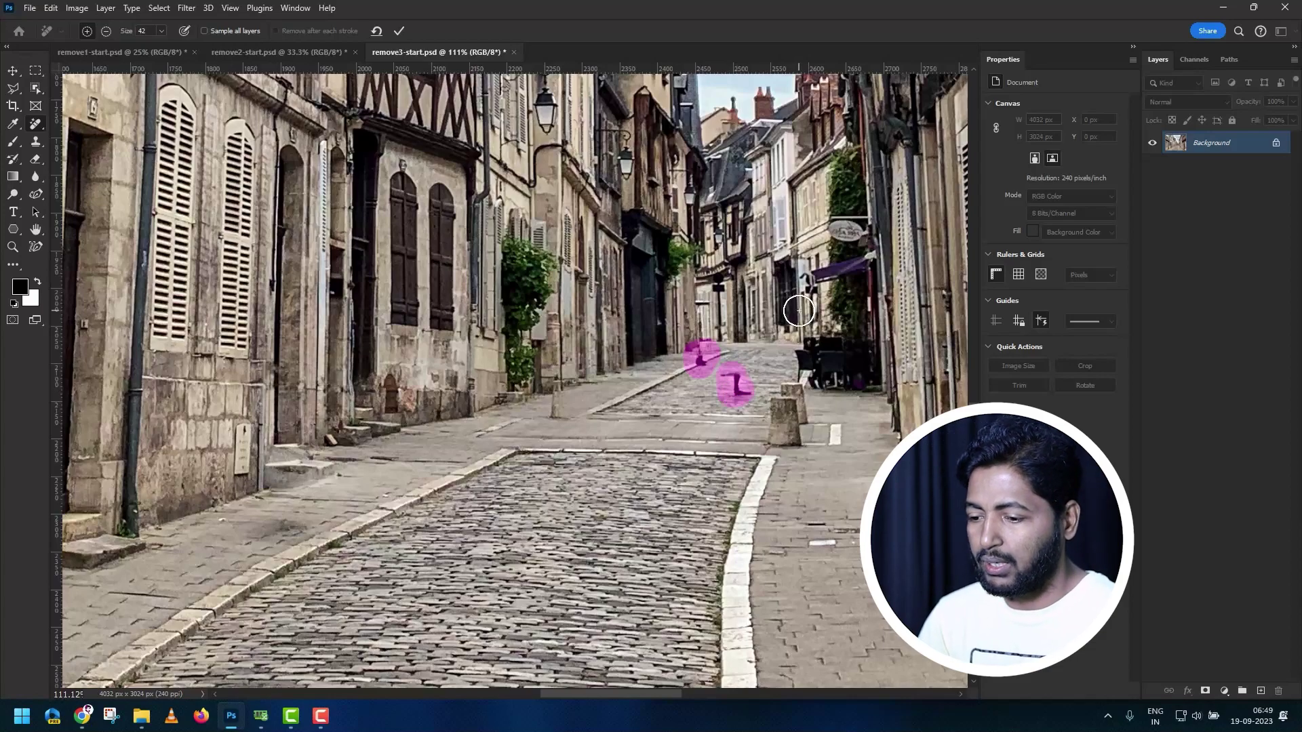
Step: Apply the Remove strokes on the two leftover figures and zoom out to view the empty street
{"action": "key", "text": "Return"}
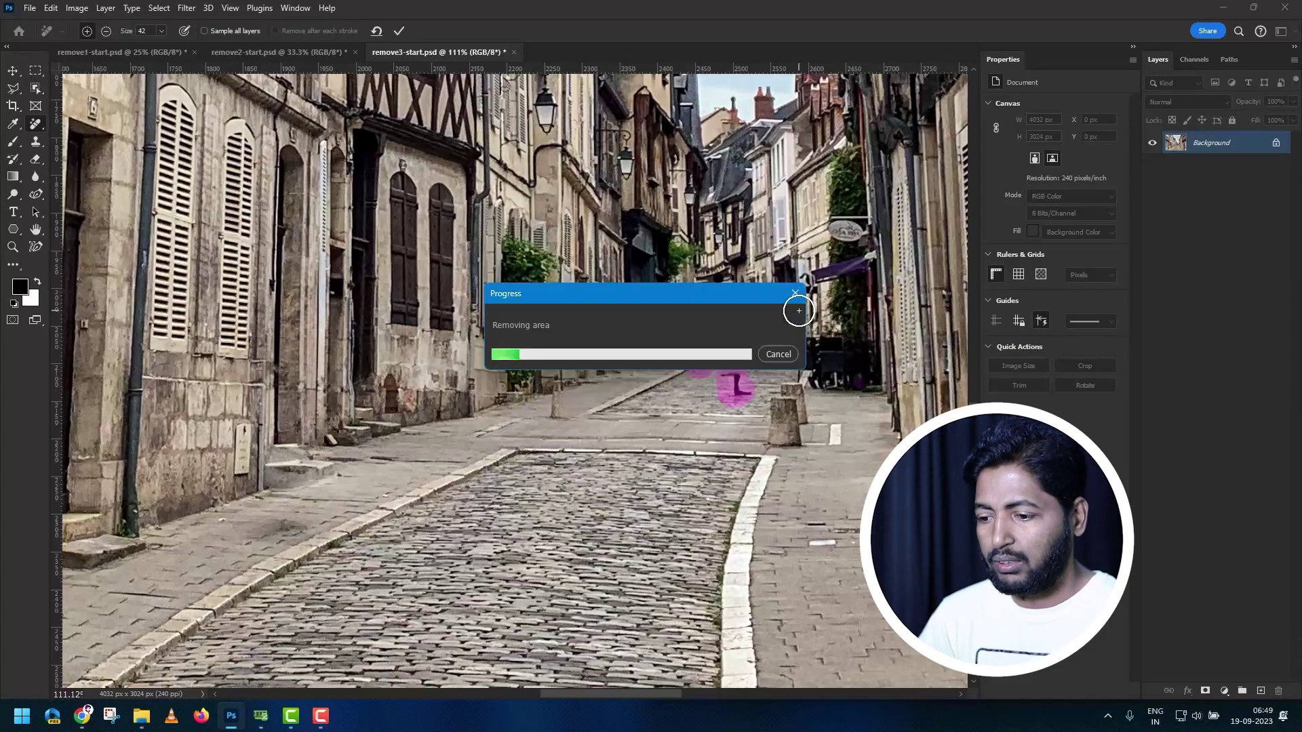
{"action": "scroll", "coordinate": [746, 353], "scroll_direction": "down", "scroll_amount": 3}
{"action": "scroll", "coordinate": [719, 397], "scroll_direction": "down", "scroll_amount": 2}
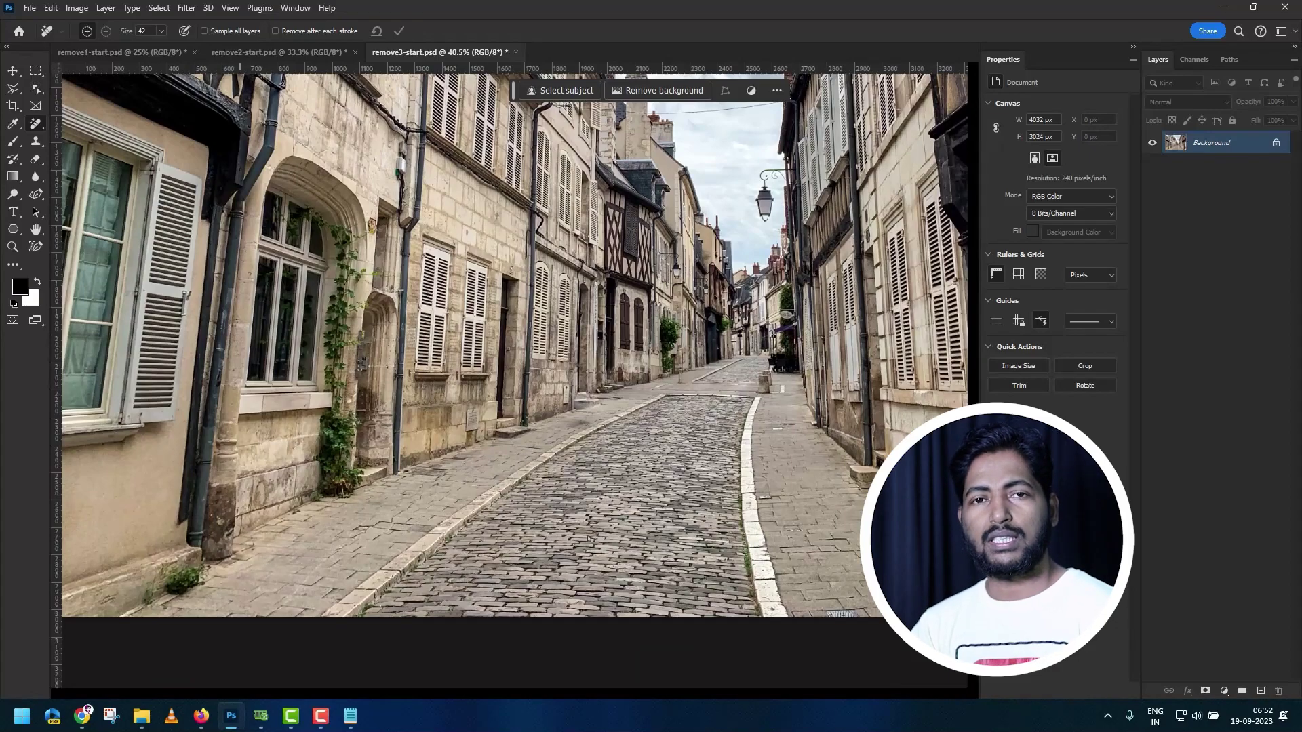
Step: Hide the canvas rulers and switch to the generative credits FAQ in Firefox
{"action": "key", "text": "ctrl+r"}
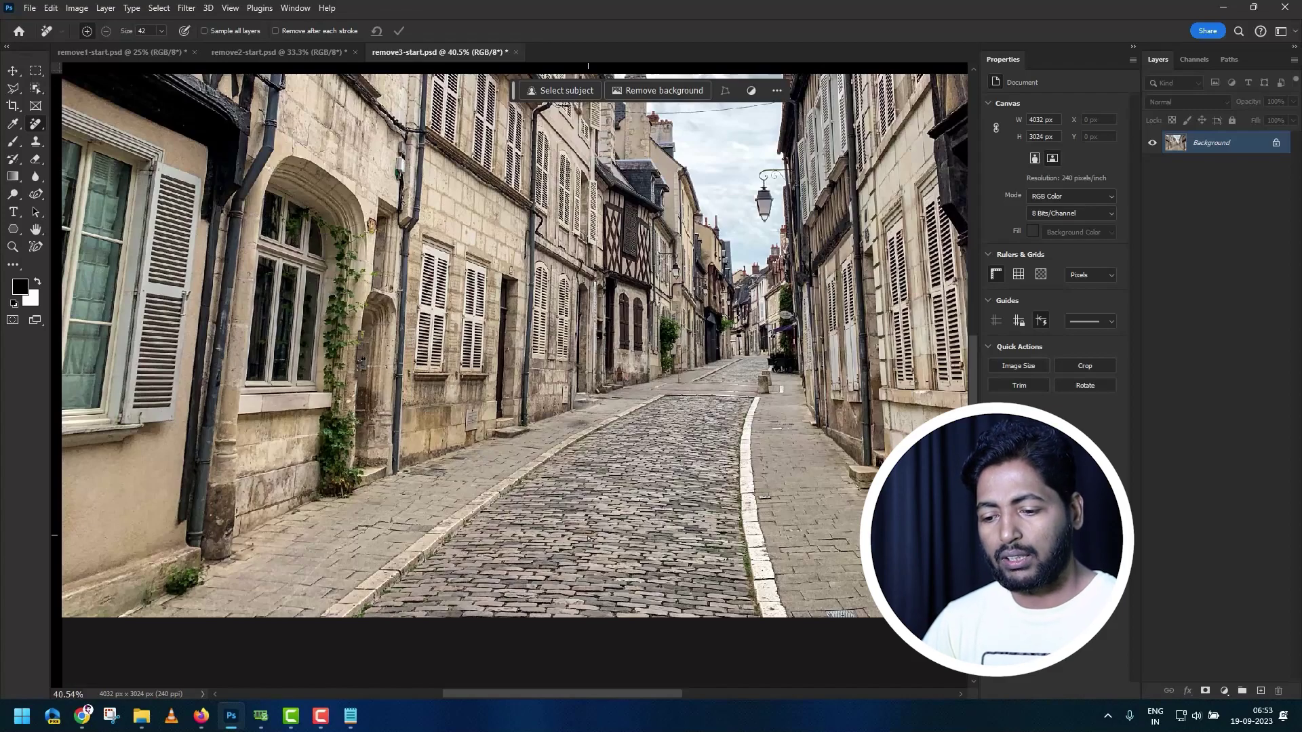
{"action": "left_click", "coordinate": [201, 715]}
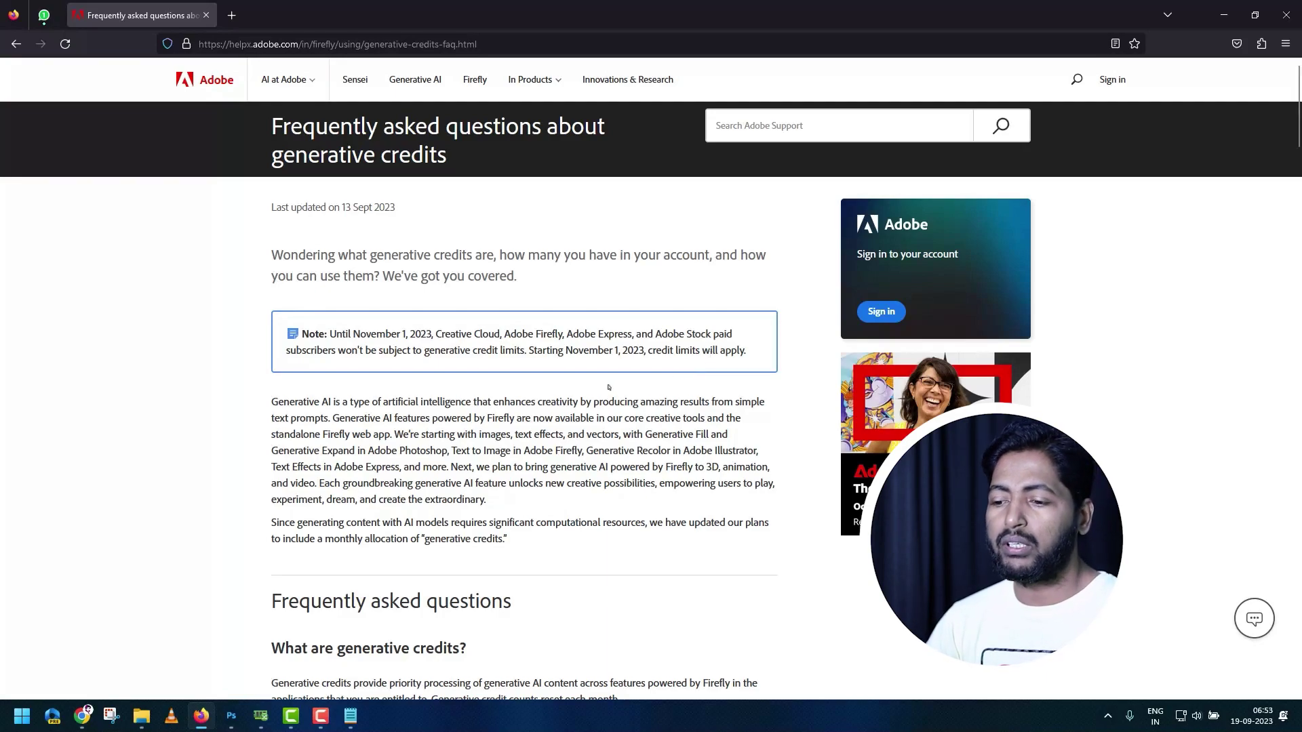
Step: Scroll the FAQ past the credit usage rate table down to the plan categories
{"action": "scroll", "coordinate": [608, 387], "scroll_direction": "down", "scroll_amount": 5}
{"action": "scroll", "coordinate": [608, 387], "scroll_direction": "down", "scroll_amount": 5}
{"action": "scroll", "coordinate": [608, 385], "scroll_direction": "up", "scroll_amount": 1}
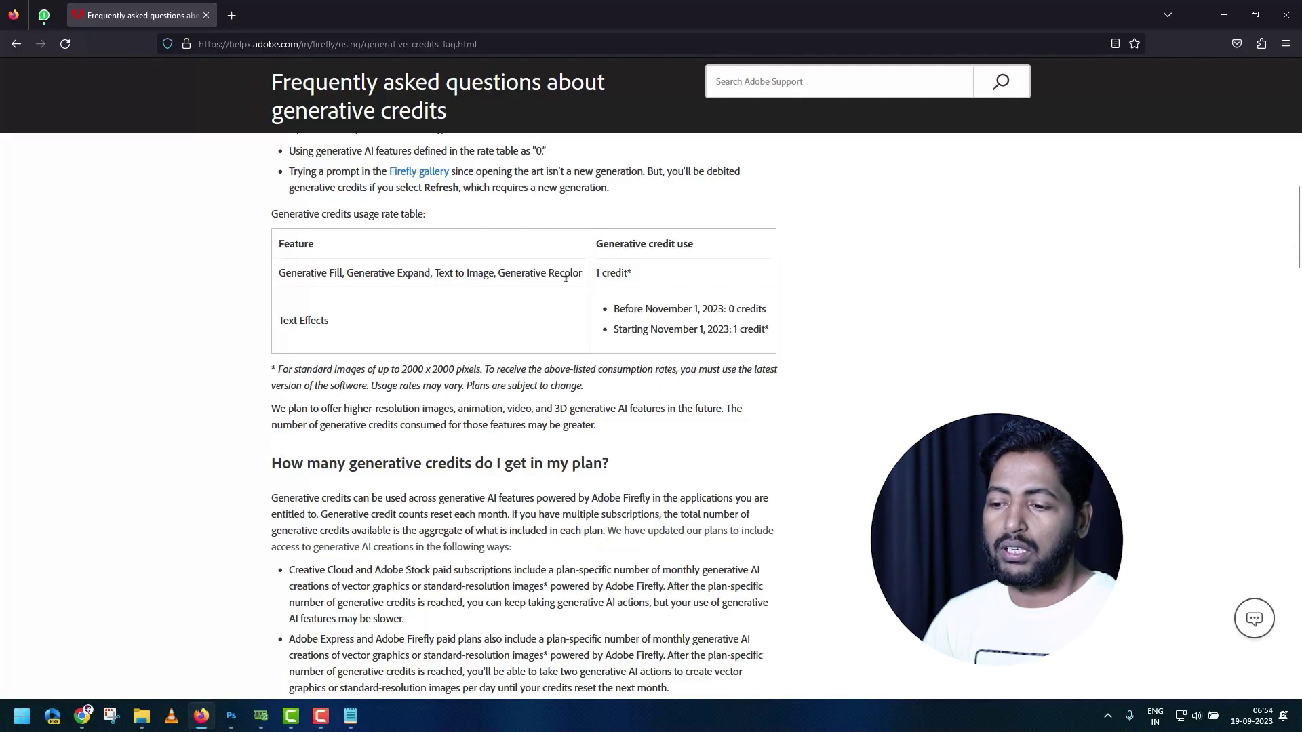
{"action": "scroll", "coordinate": [566, 278], "scroll_direction": "down", "scroll_amount": 3}
{"action": "scroll", "coordinate": [565, 341], "scroll_direction": "down", "scroll_amount": 5}
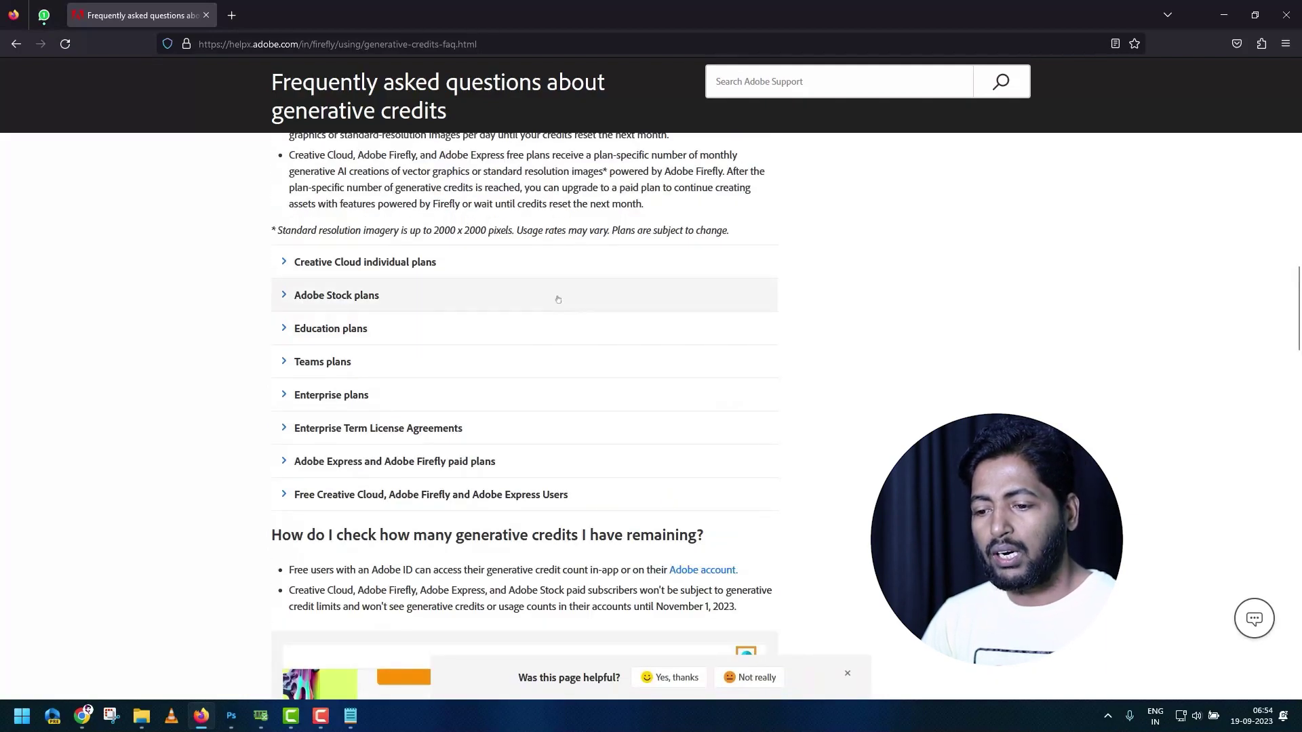
Step: Expand the Creative Cloud individual plans table showing 1,000 monthly credits for All Apps, 500 for single apps
{"action": "left_click", "coordinate": [554, 265]}
{"action": "scroll", "coordinate": [536, 298], "scroll_direction": "up", "scroll_amount": 1}
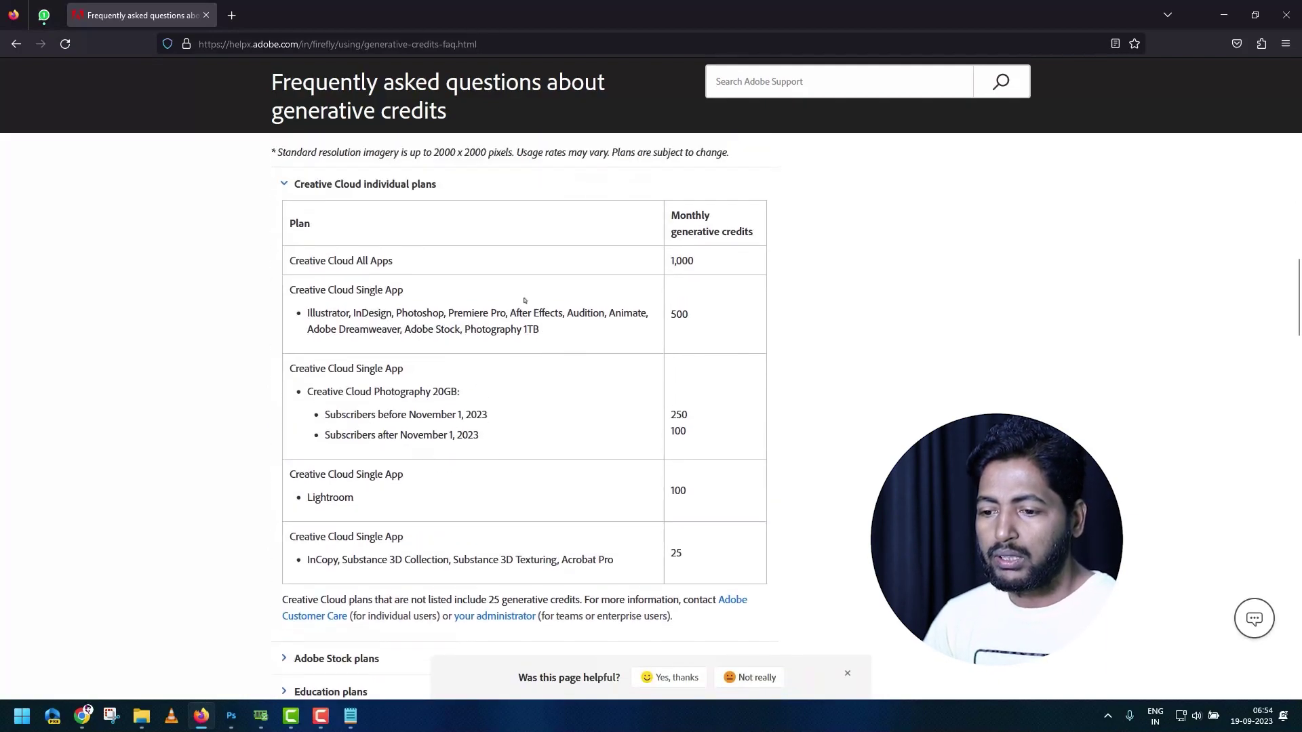